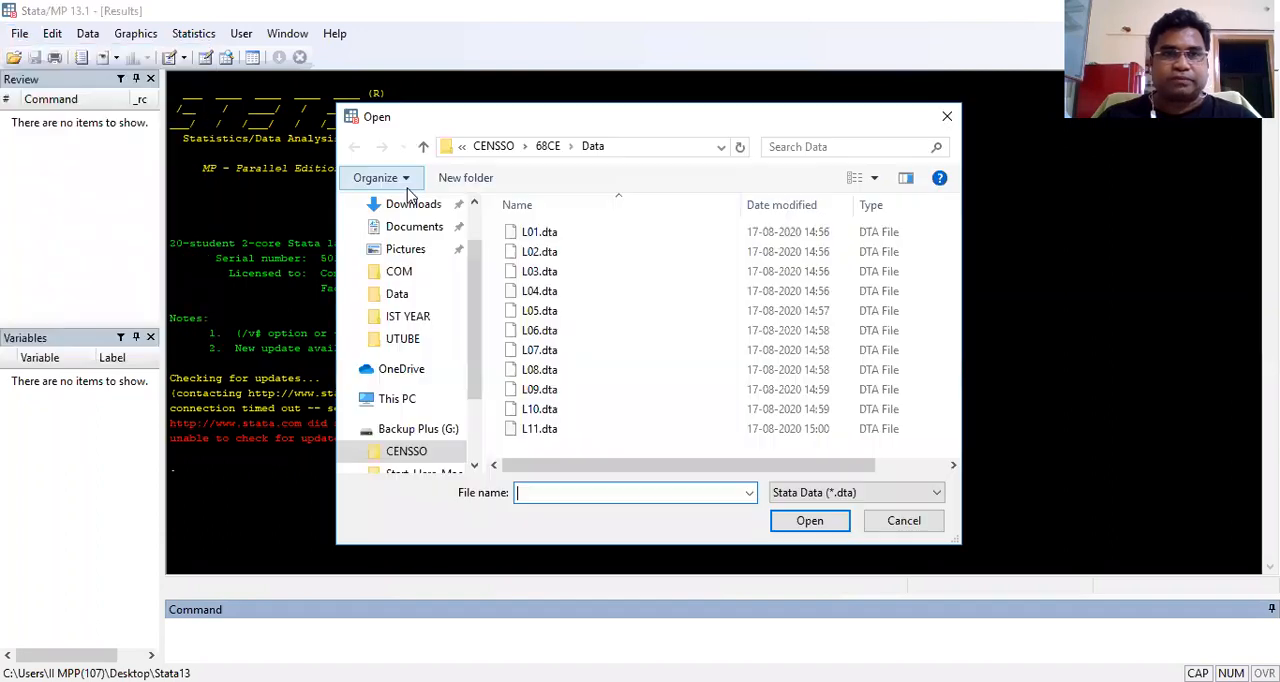
Step: Open the dataset L01.dta from the CENSSO\68CE\Data folder
click(528, 236)
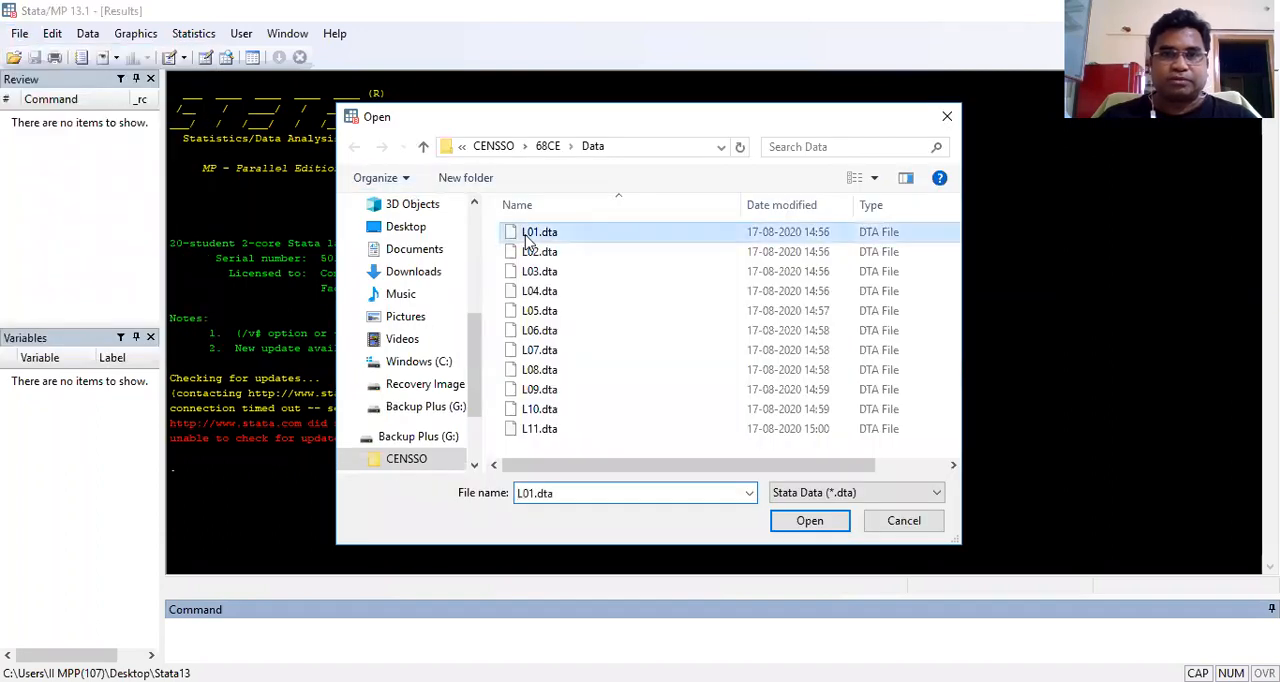
click(808, 522)
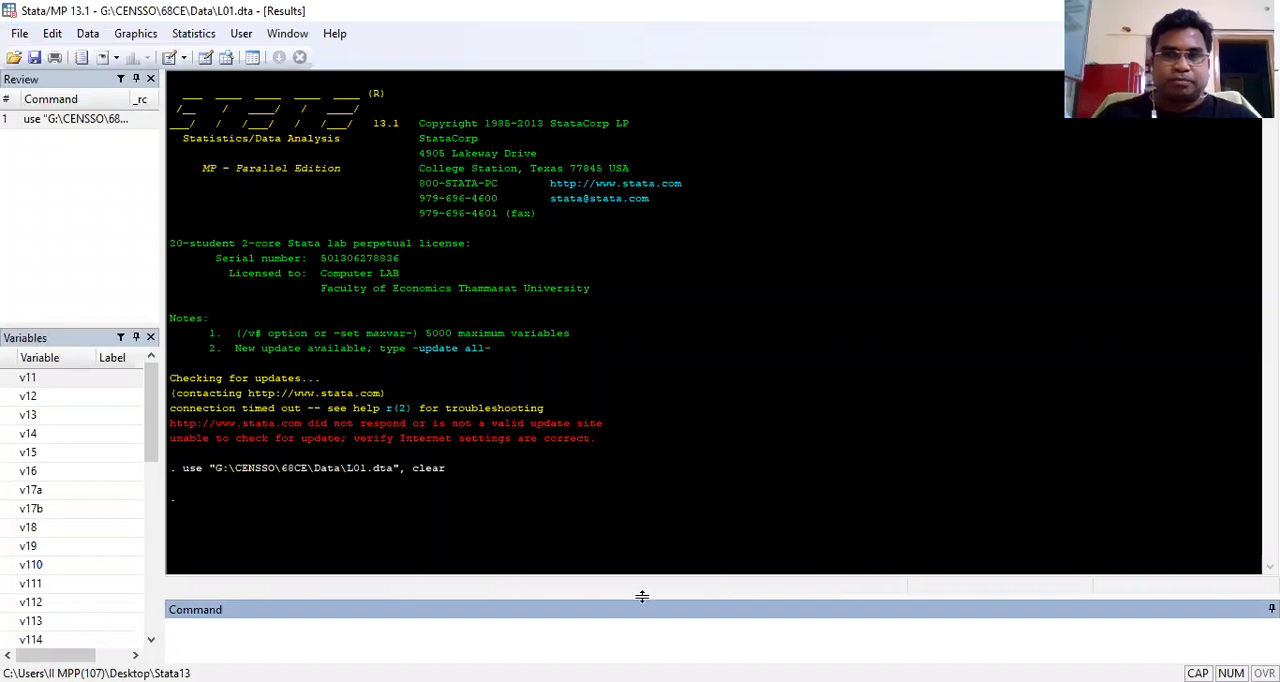
key(alt+Tab)
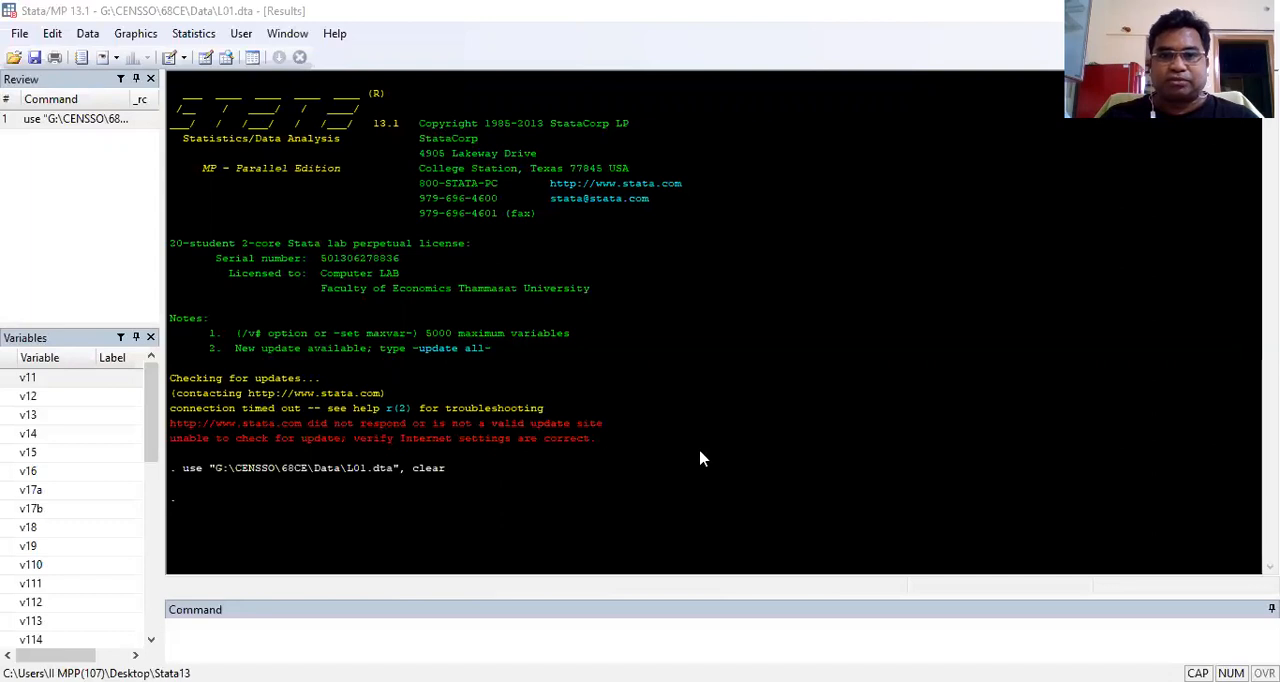
Step: Count the observations in the L01 dataset with the count command
click(895, 548)
text(COUNT)
key(BackSpace)
key(BackSpace)
key(BackSpace)
key(BackSpace)
key(BackSpace)
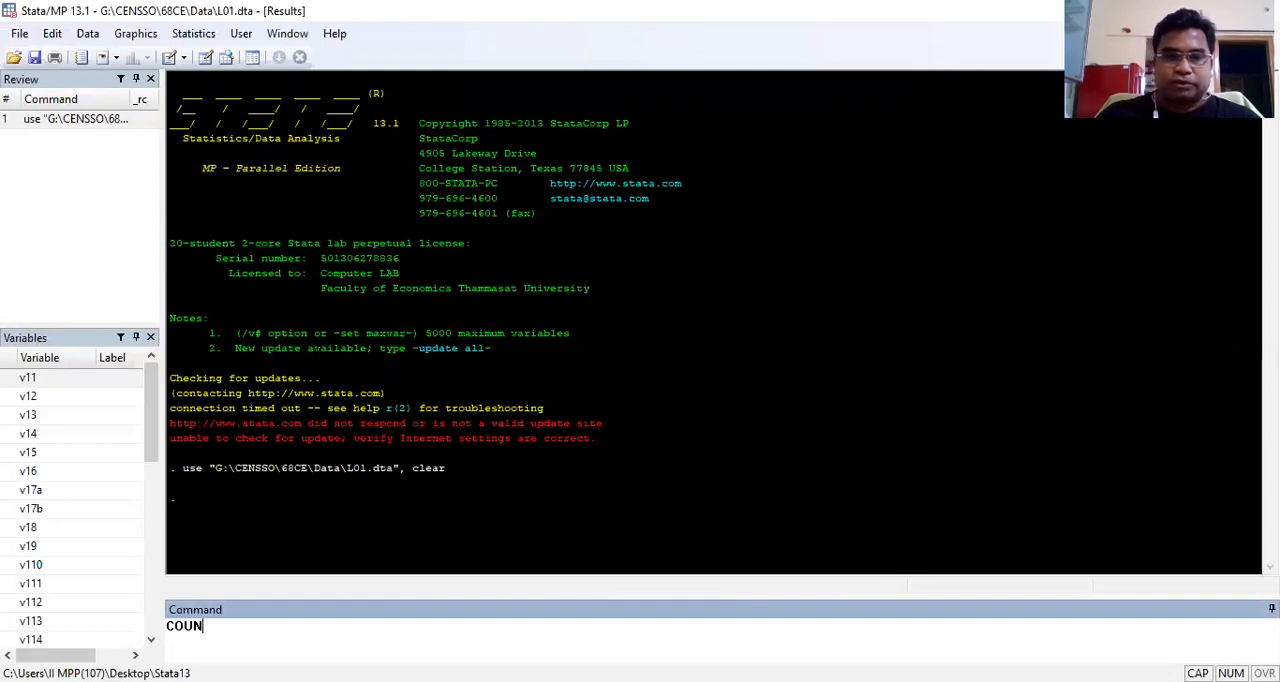
text(count)
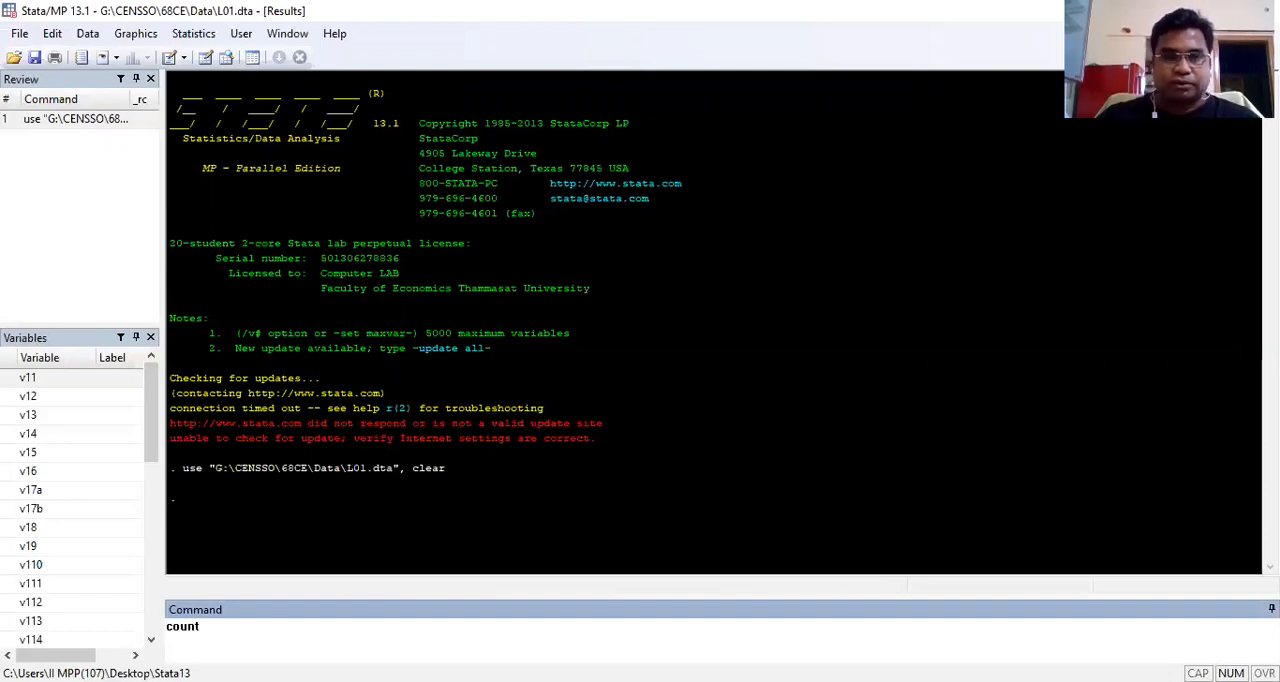
key(Return)
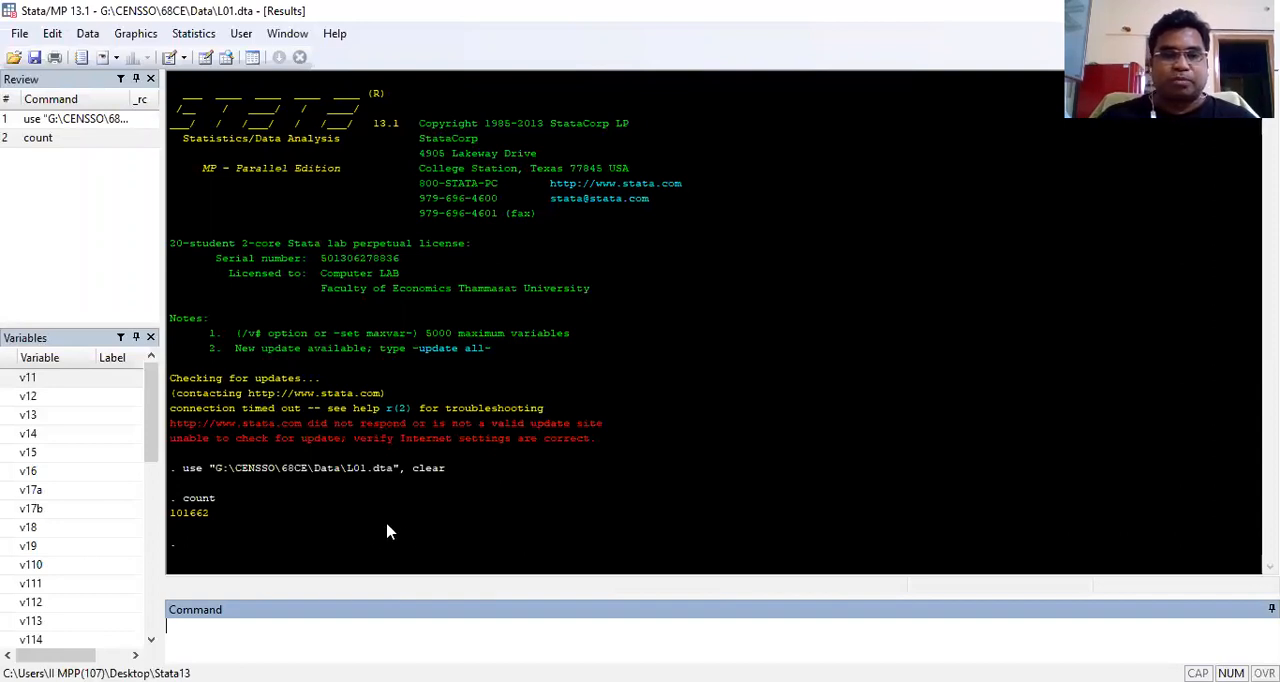
key(alt+Tab)
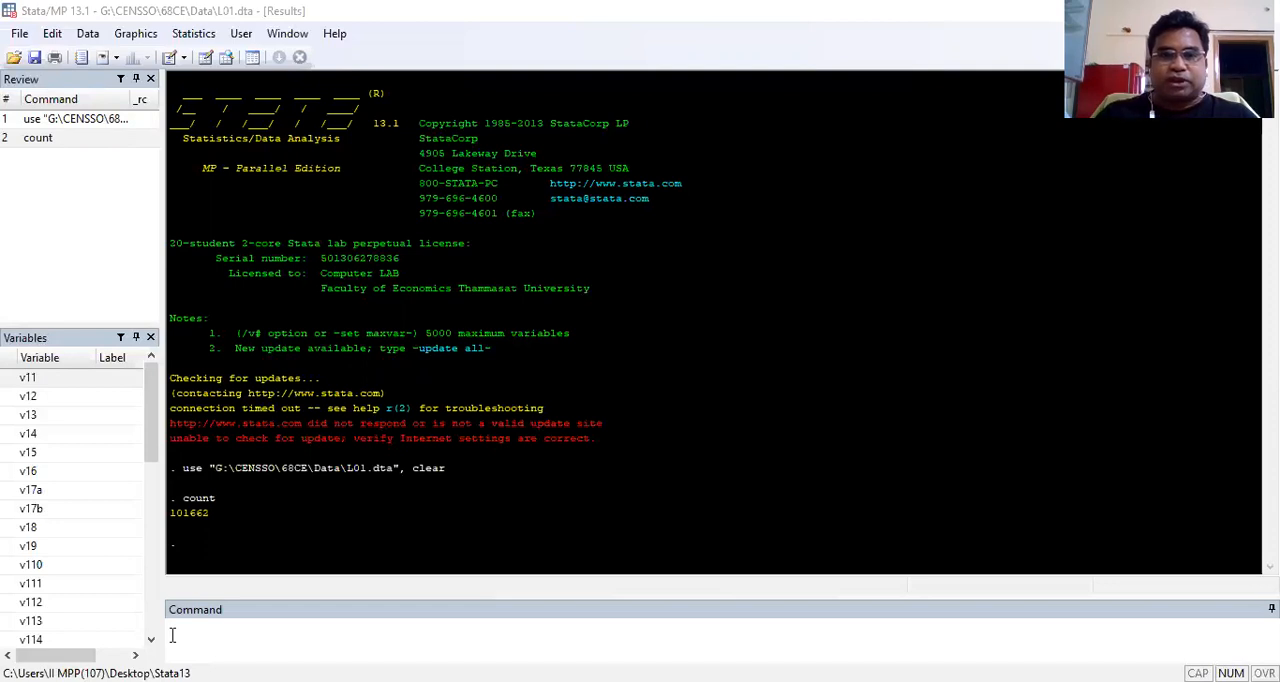
Step: Clear the L01 dataset from memory with the clear command
click(880, 607)
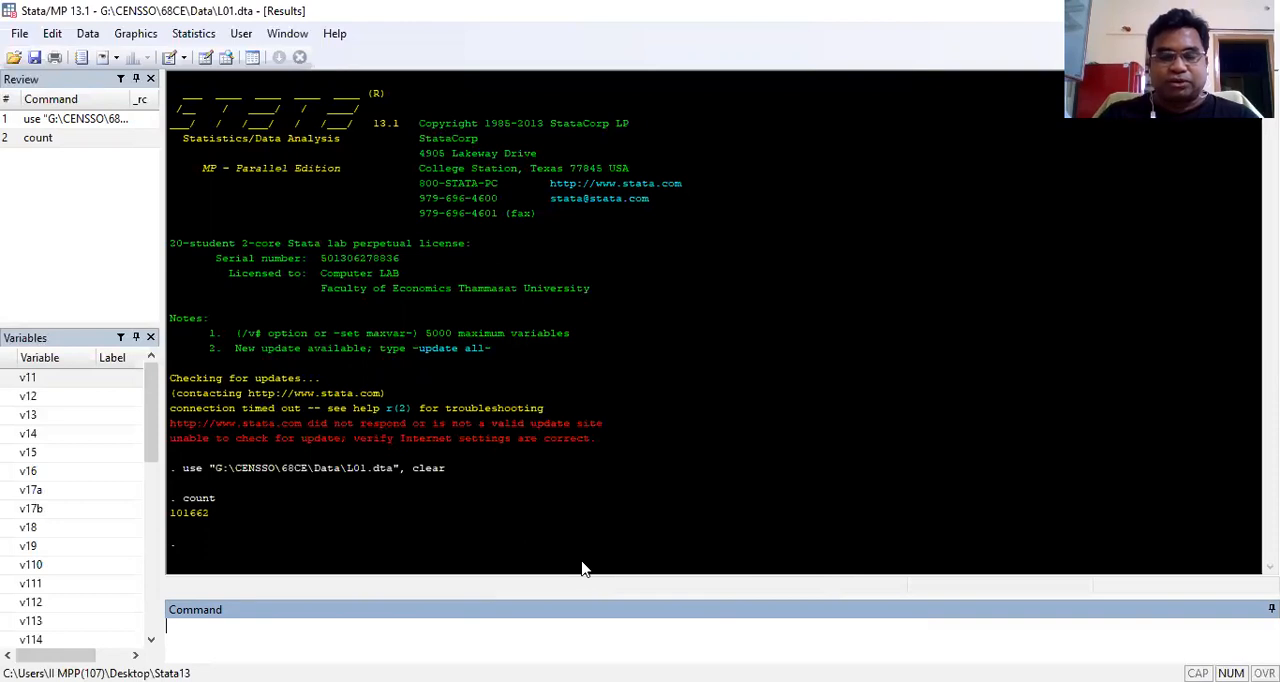
text(clear)
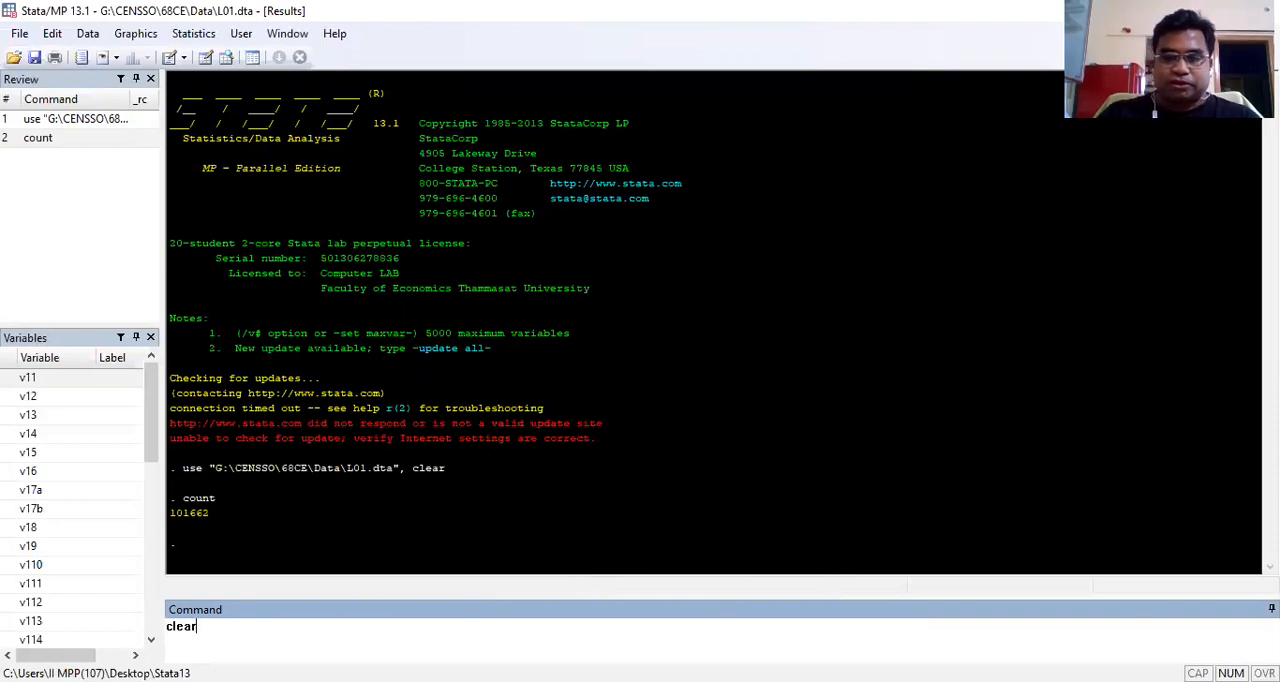
key(Return)
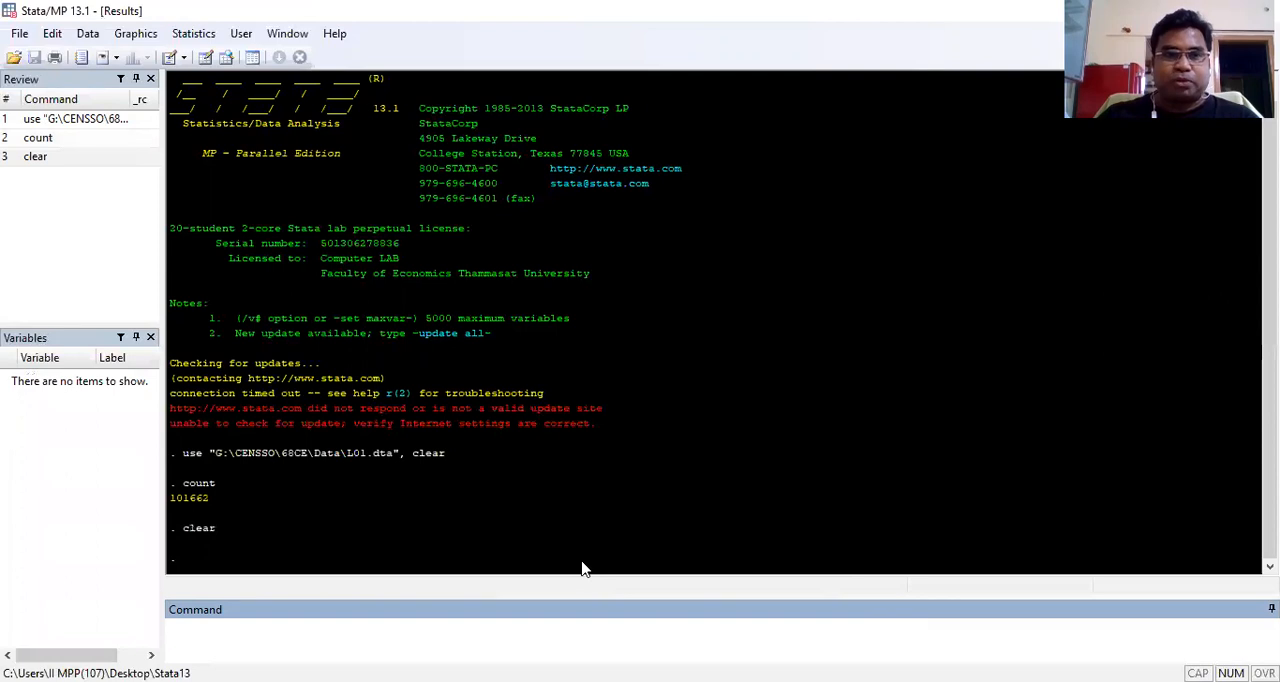
Step: Load "G:\CENSSO\68CE\Data\L02.dta" by adapting the earlier use command with the clear option, and count its observations
click(85, 119)
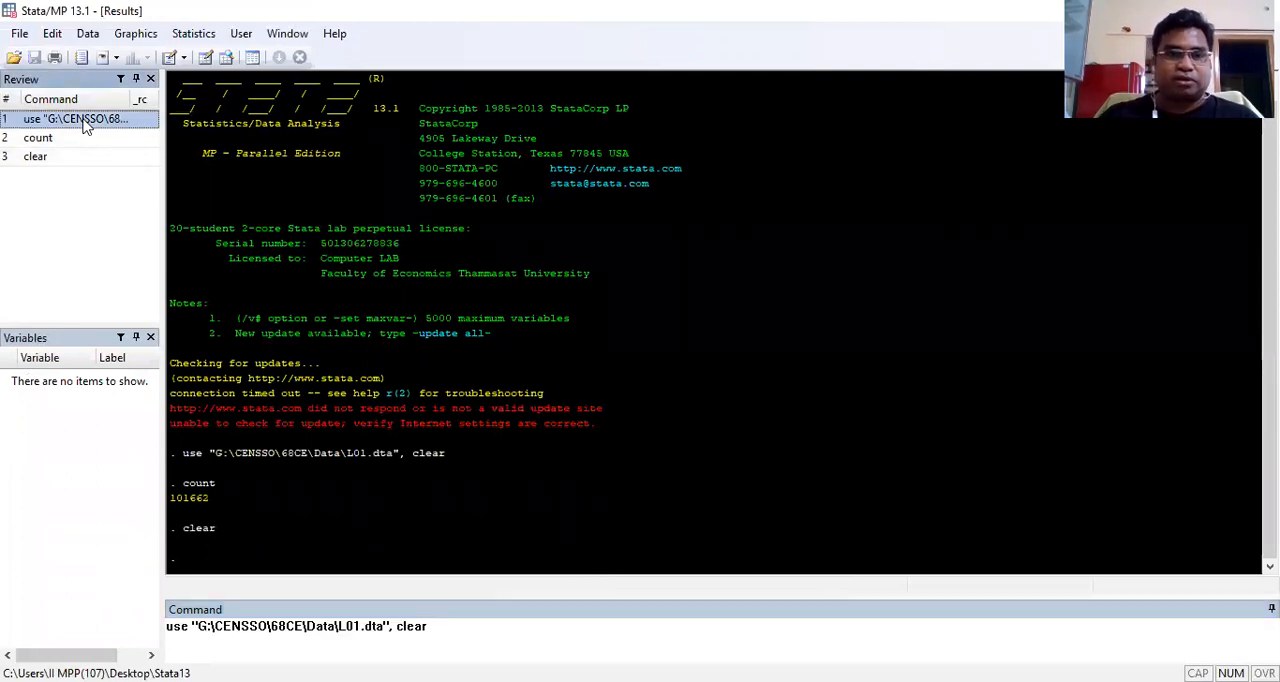
click(372, 600)
key(BackSpace)
text(2)
key(Return)
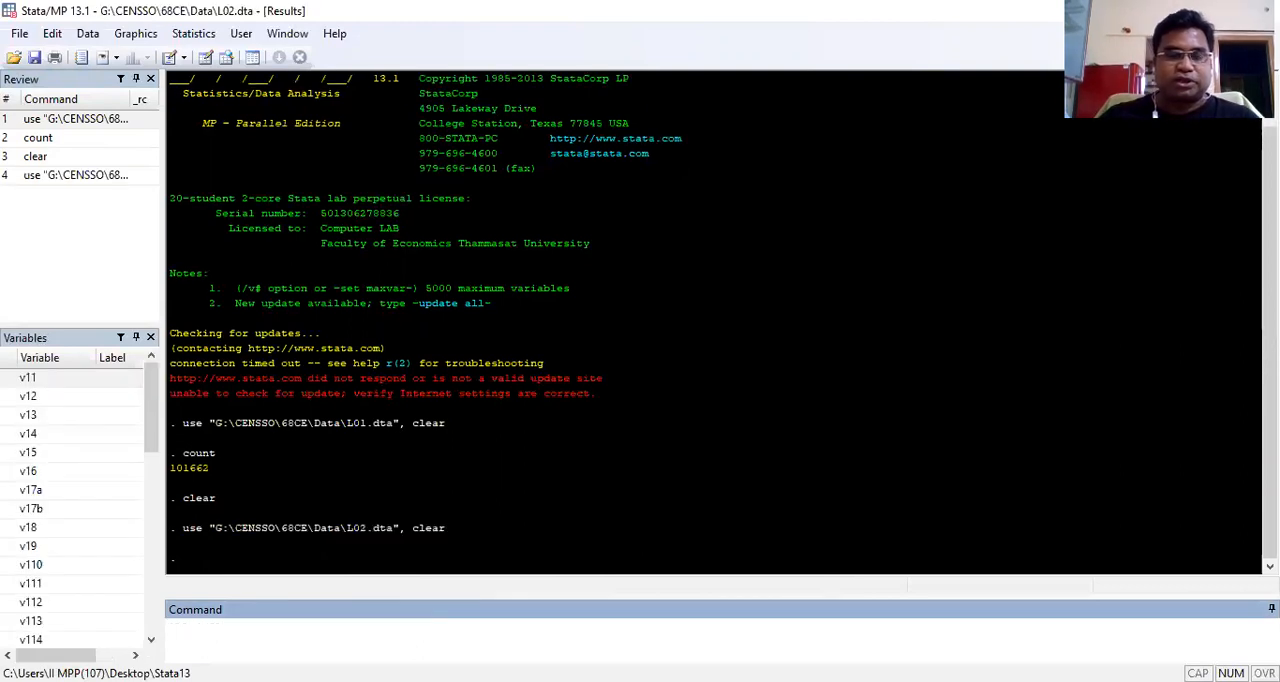
text(count)
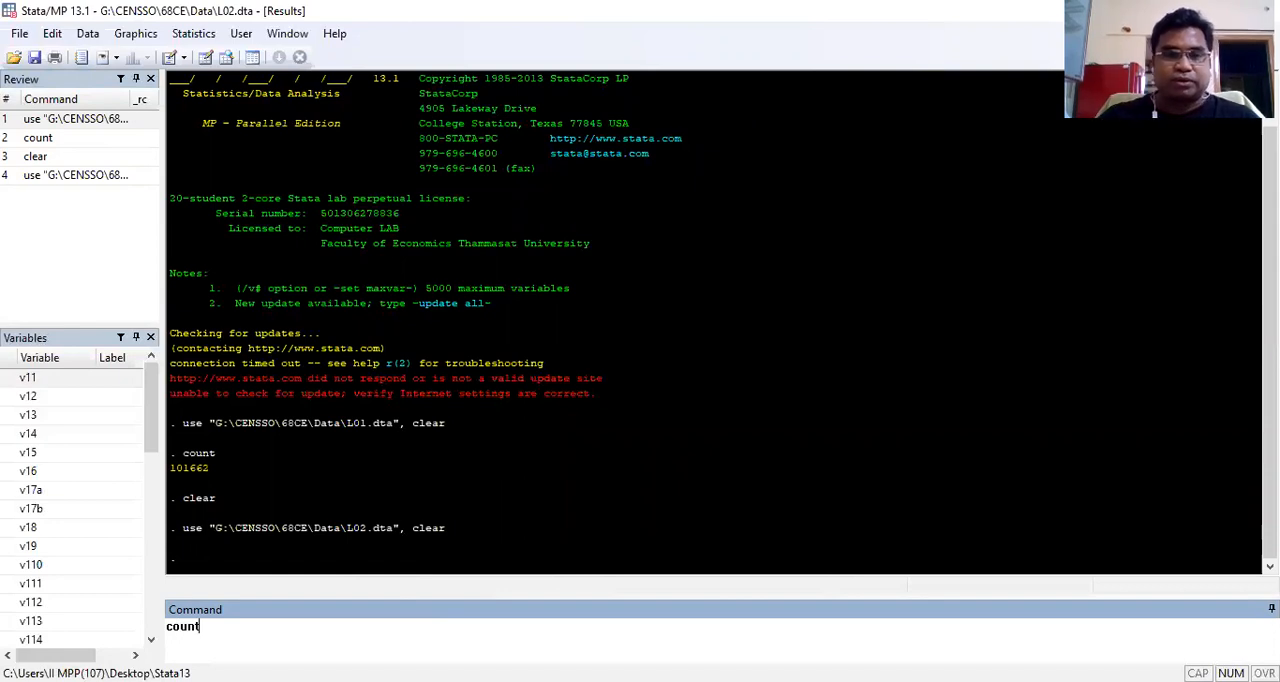
key(Return)
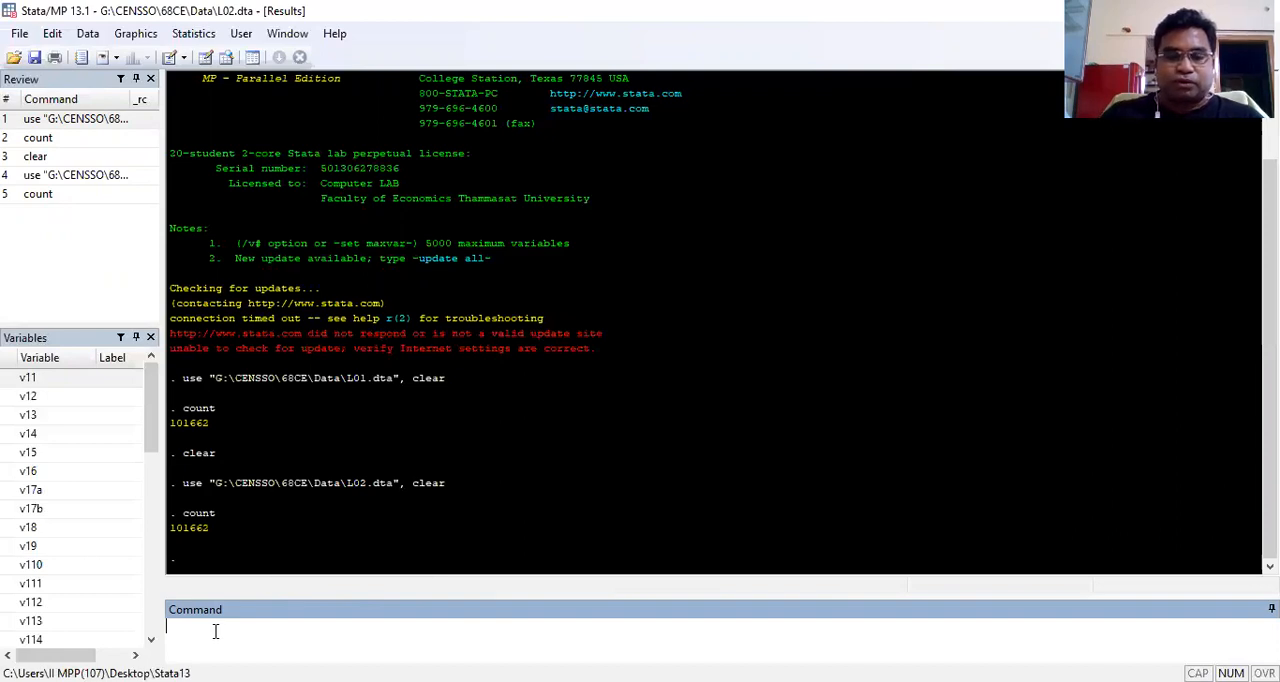
Step: Generate a new variable n equal to 1 for every observation in L02 (gen n=1)
text(gen )
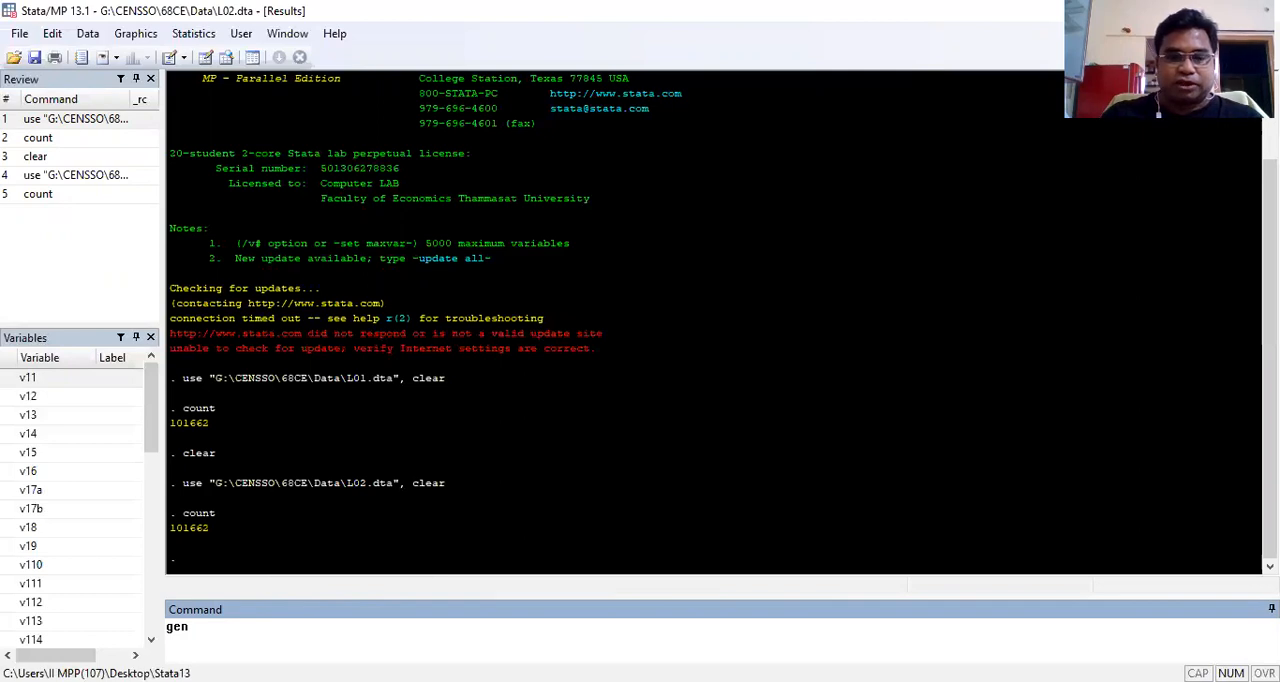
text(n=1)
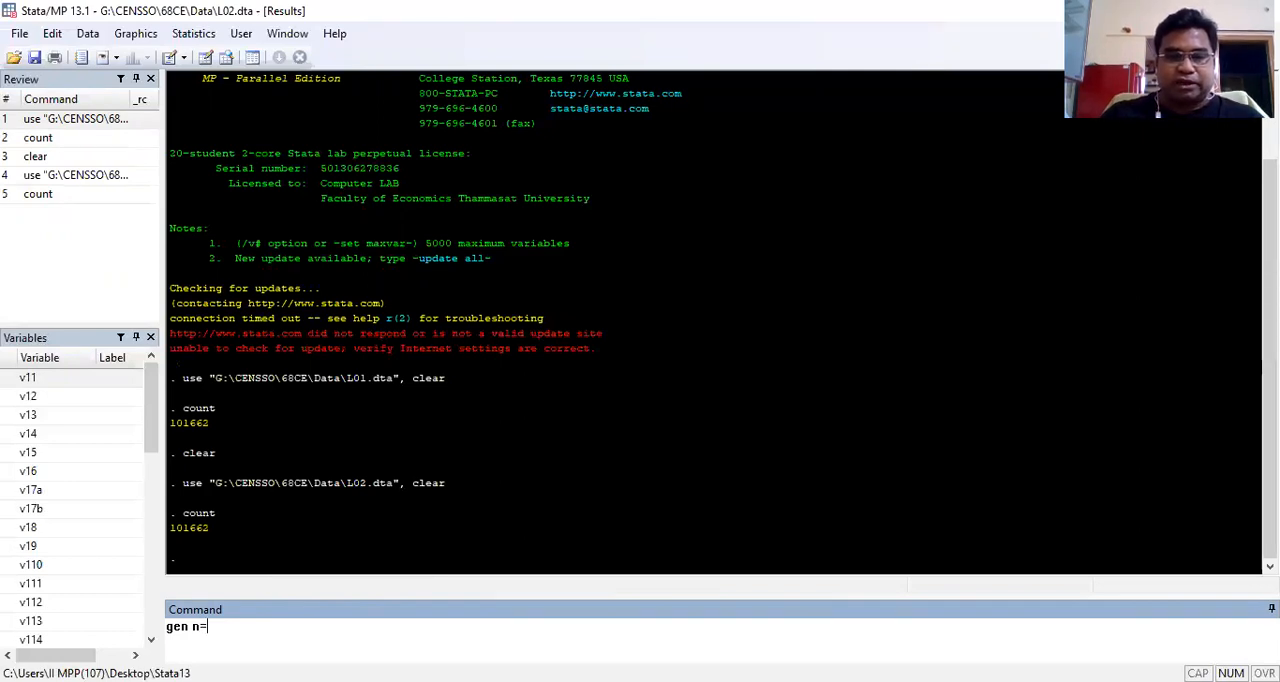
key(Return)
Step: Open the dataset for viewing with the edit command, examine the id, weight and n columns, and close the Data Editor
text(eedit)
key(BackSpace)
key(BackSpace)
key(BackSpace)
key(BackSpace)
key(BackSpace)
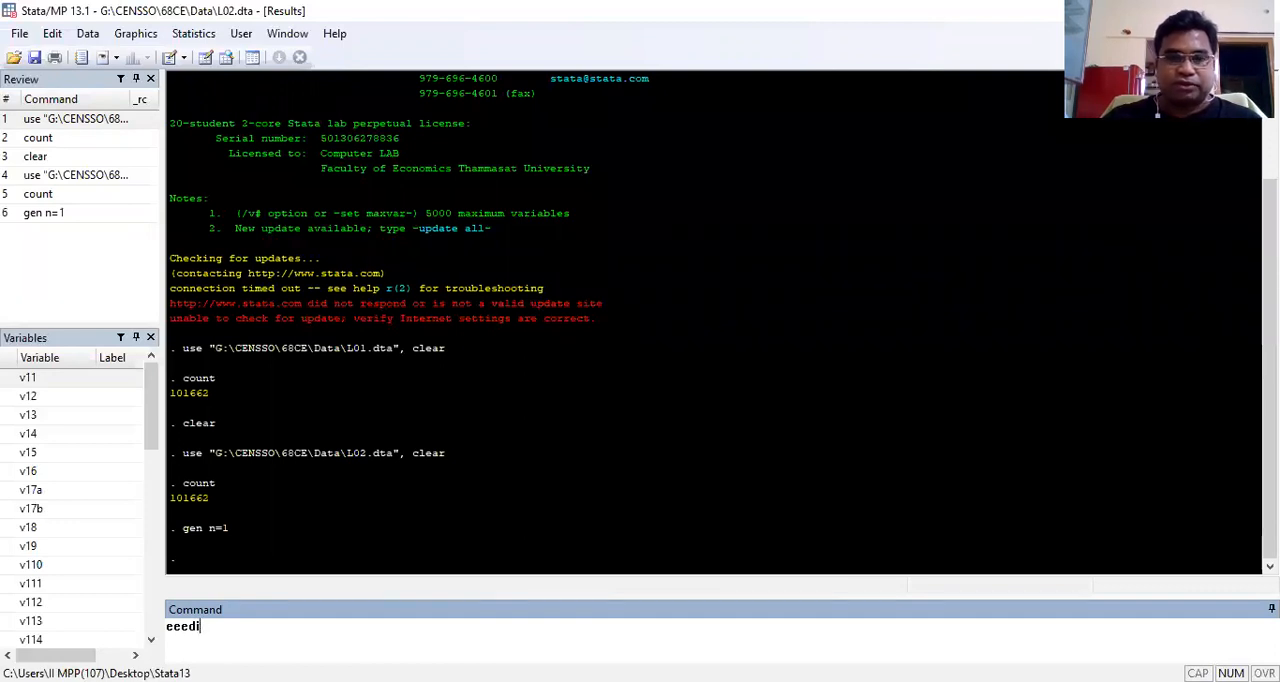
text(edit)
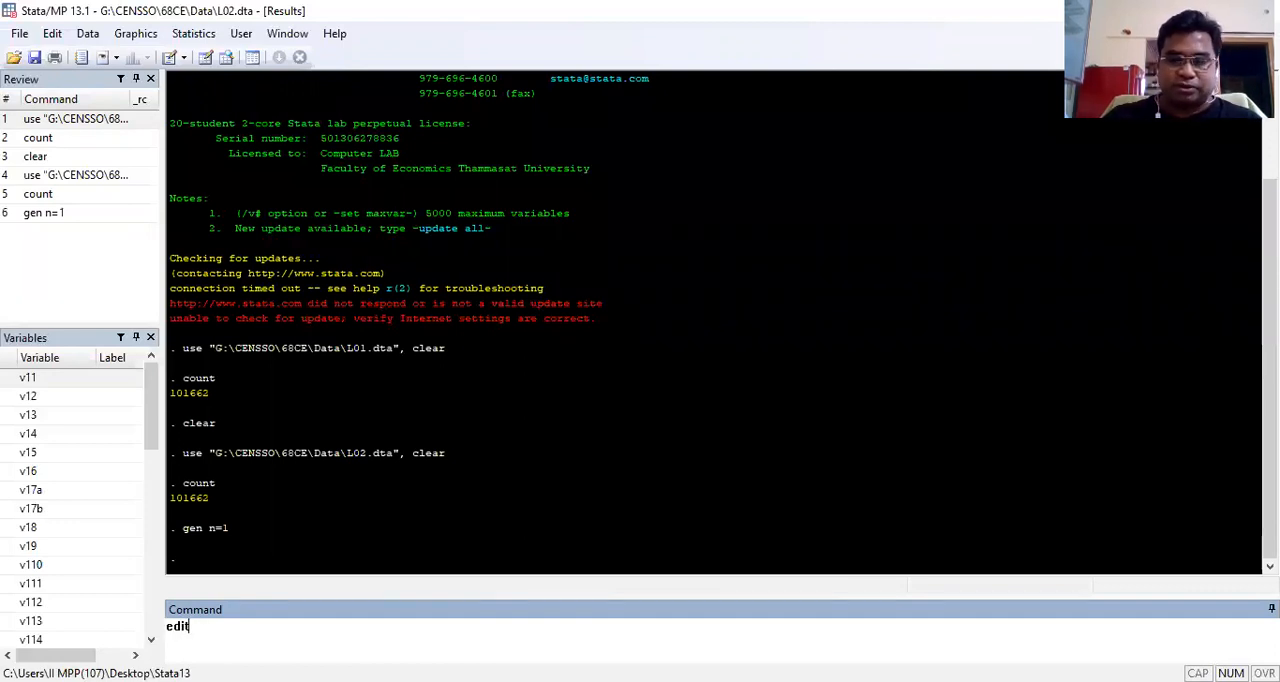
key(Return)
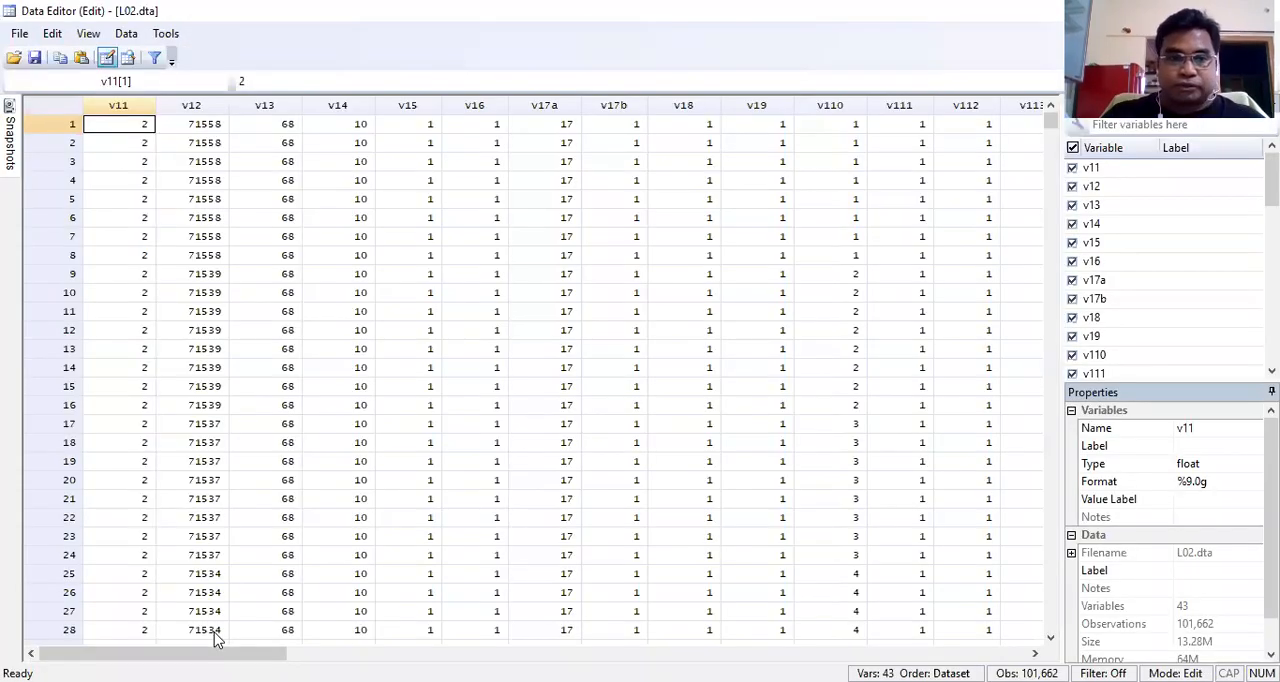
drag(214, 653, 884, 653)
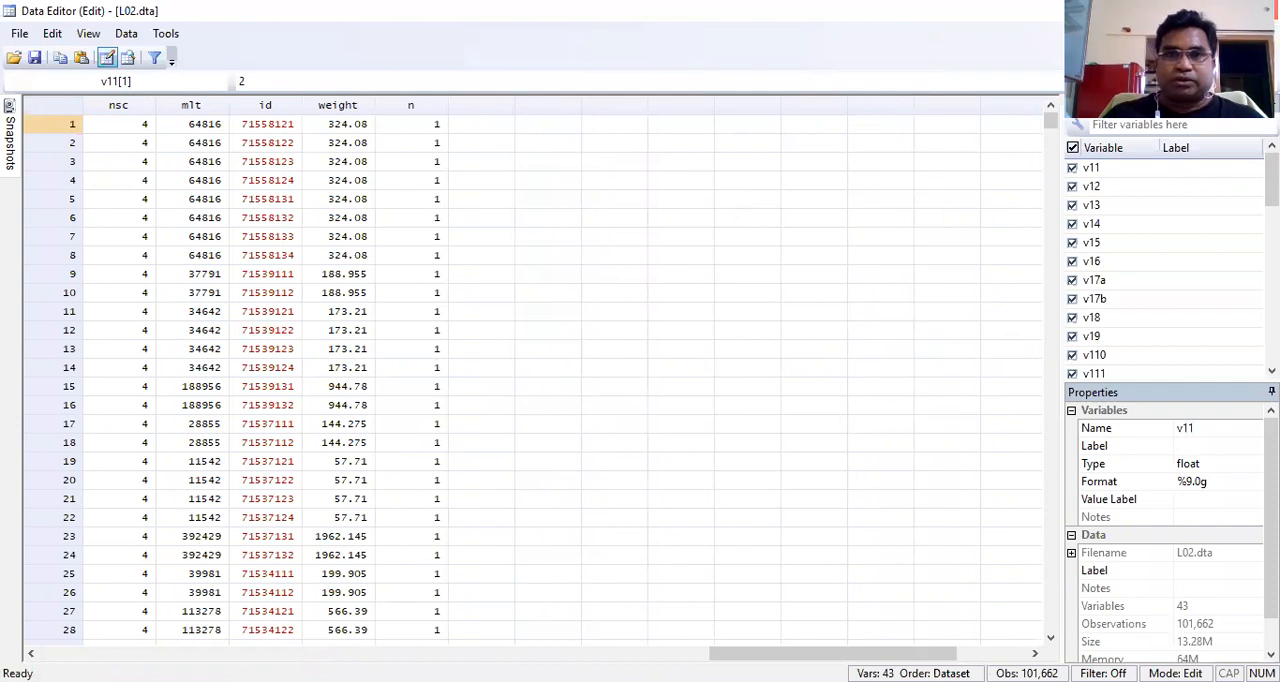
click(1257, 10)
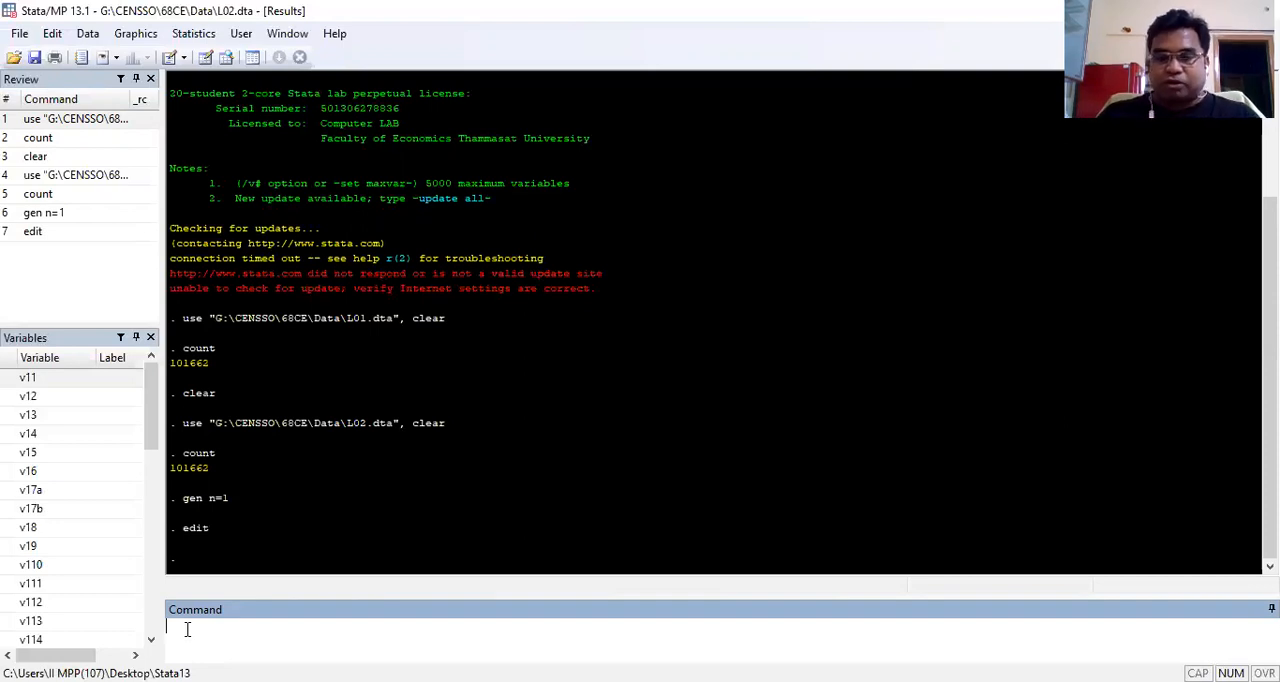
Step: Create variable g as the sum of n within each id by running "by id, sort: egen g=sum(n)"
text(by)
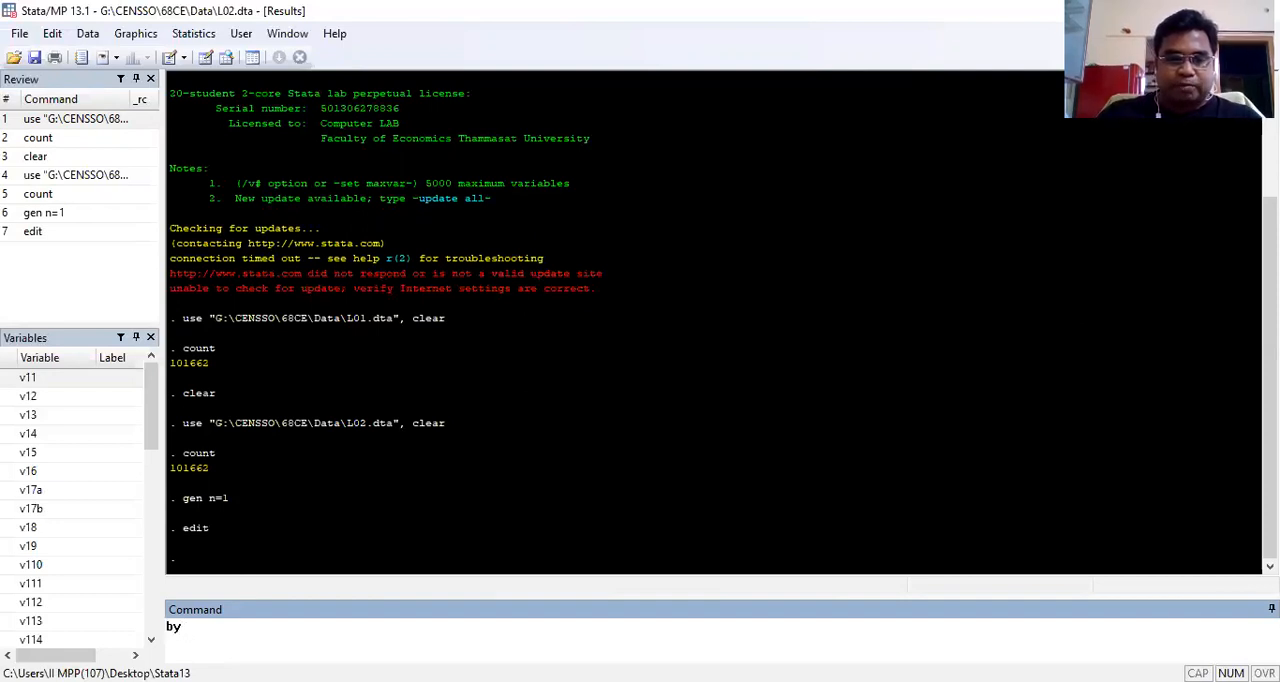
text( id)
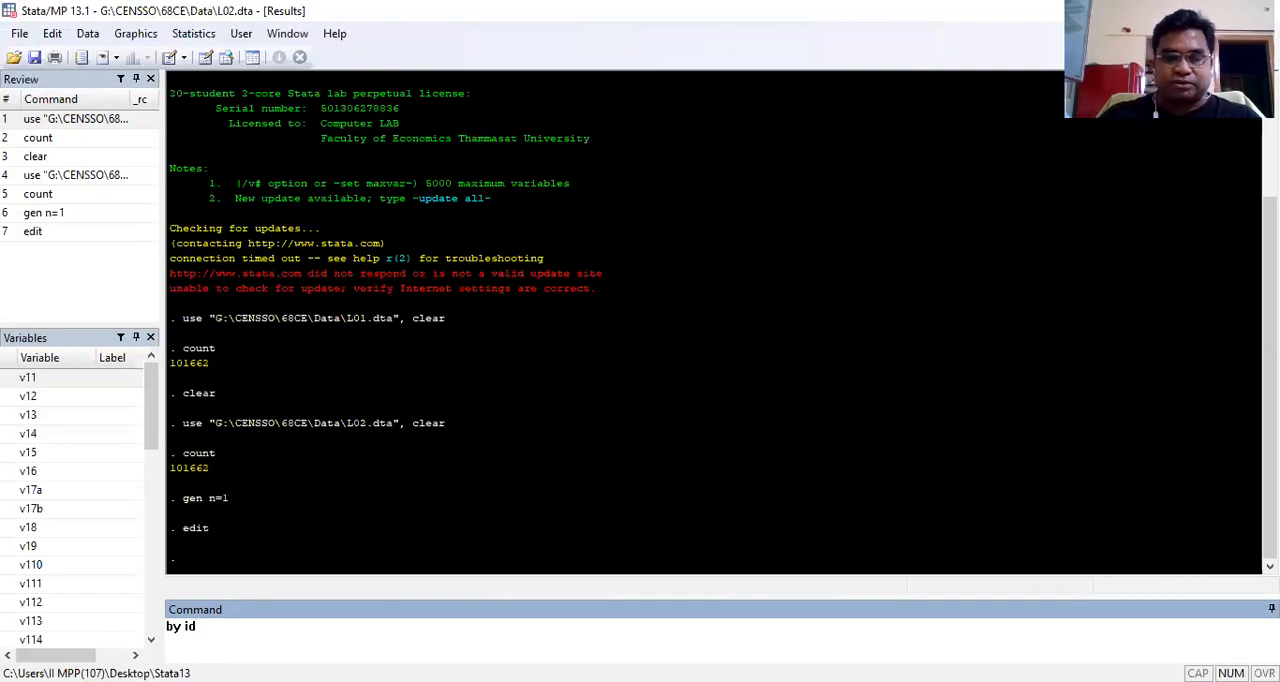
text(, sort)
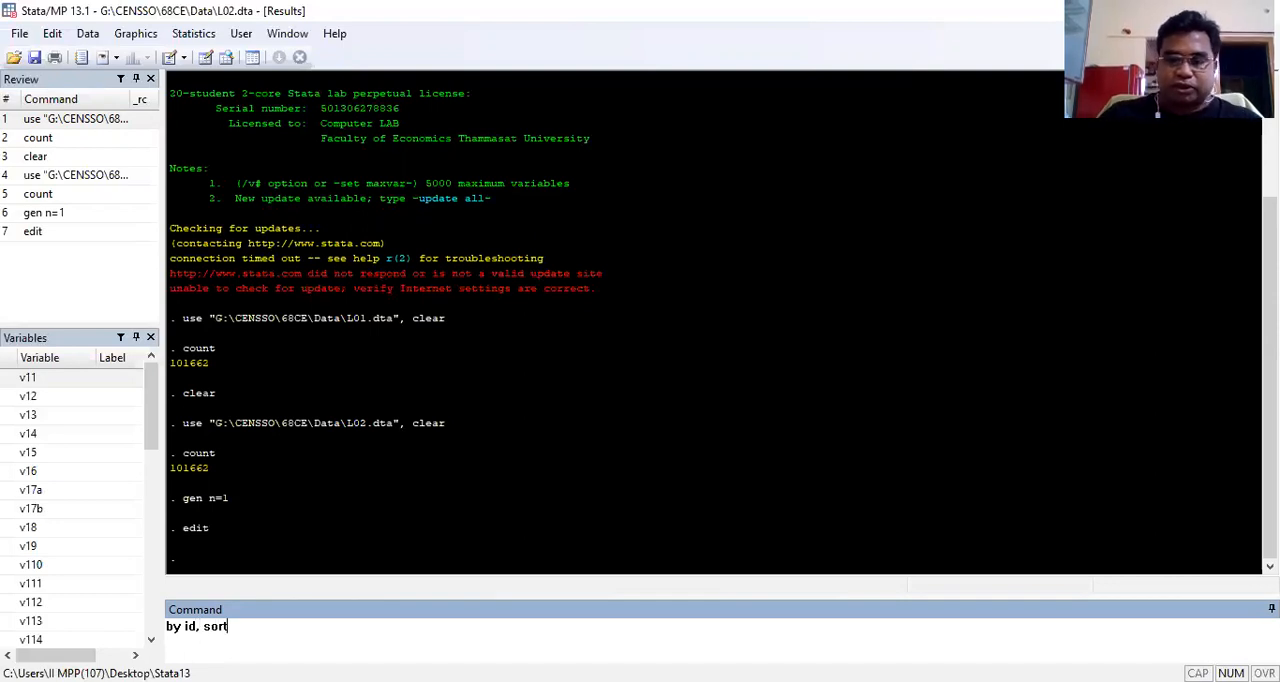
text(: egen)
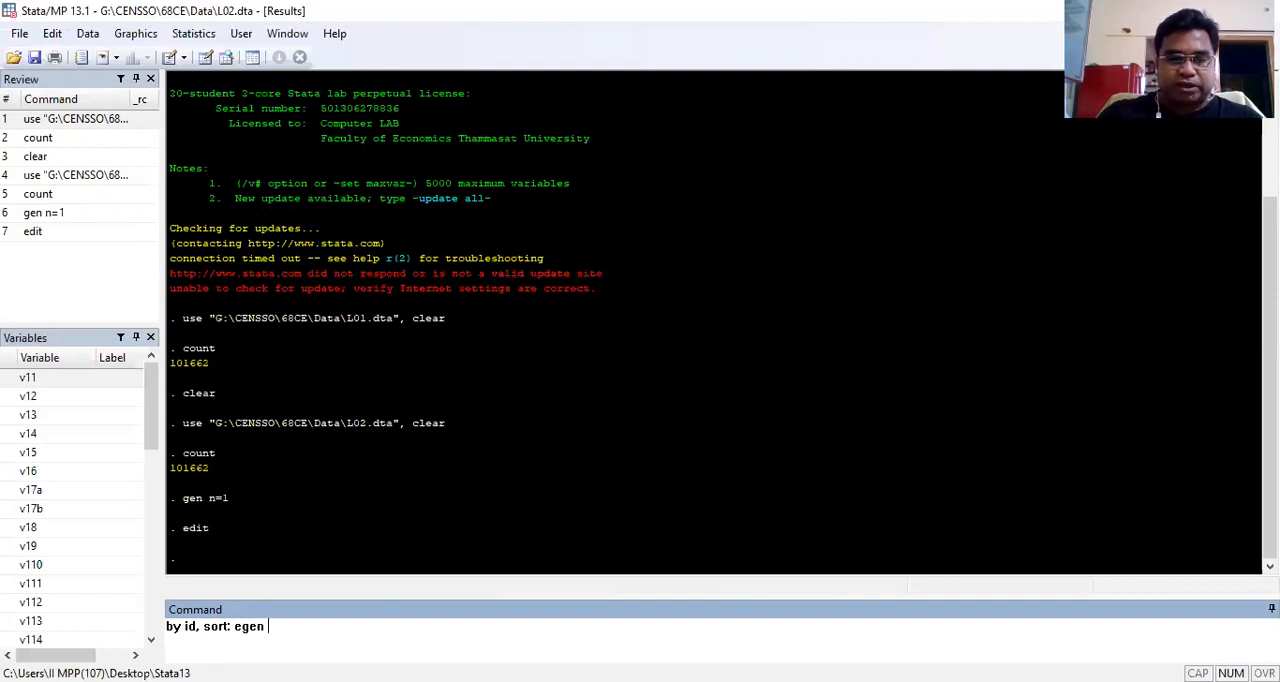
text( g)
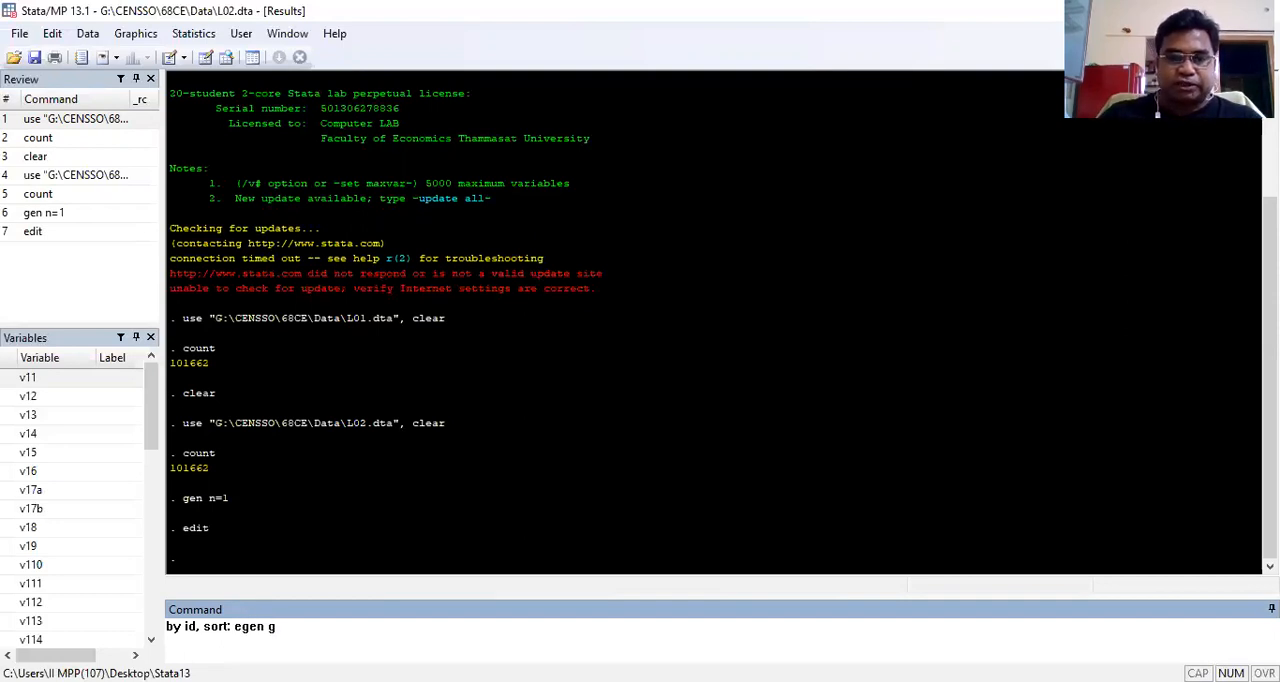
text(=sum)
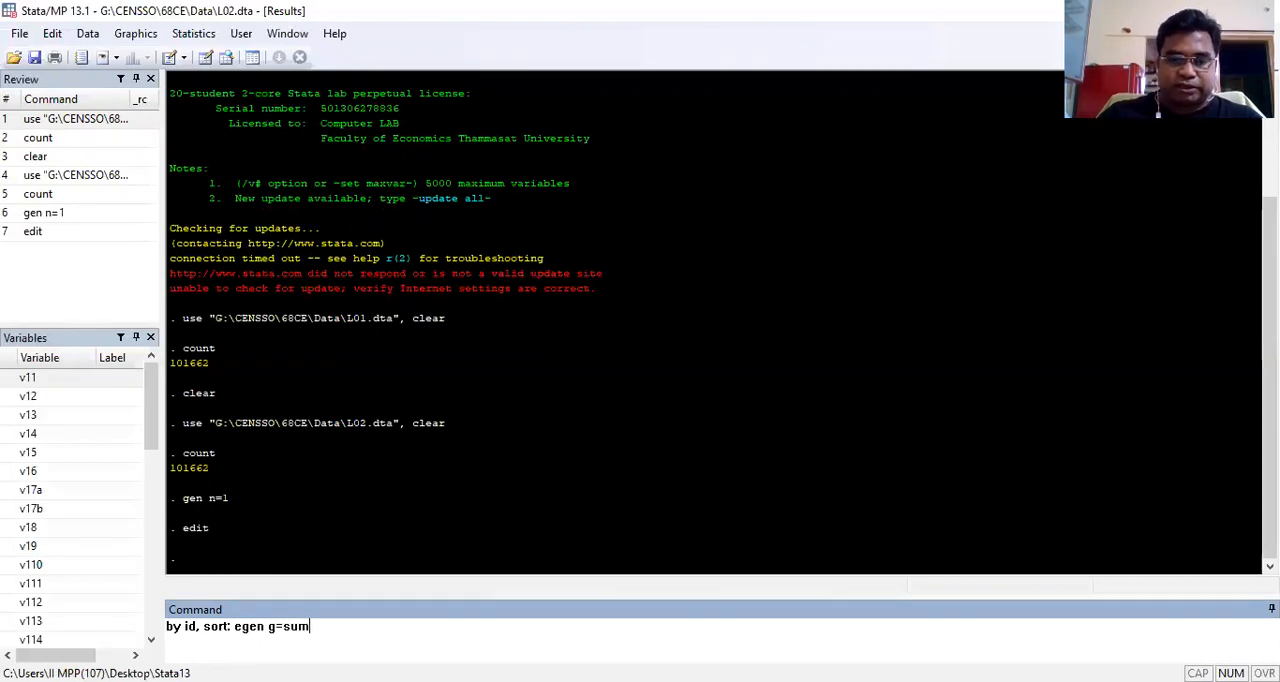
text((n))
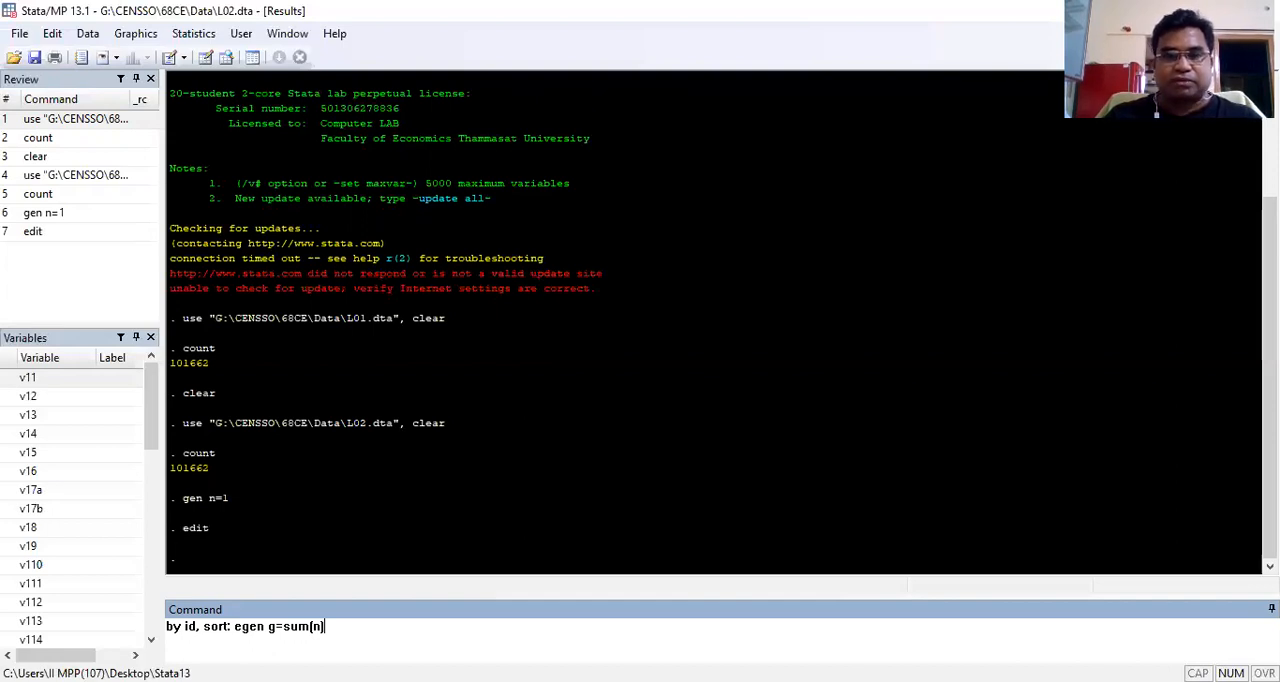
key(Return)
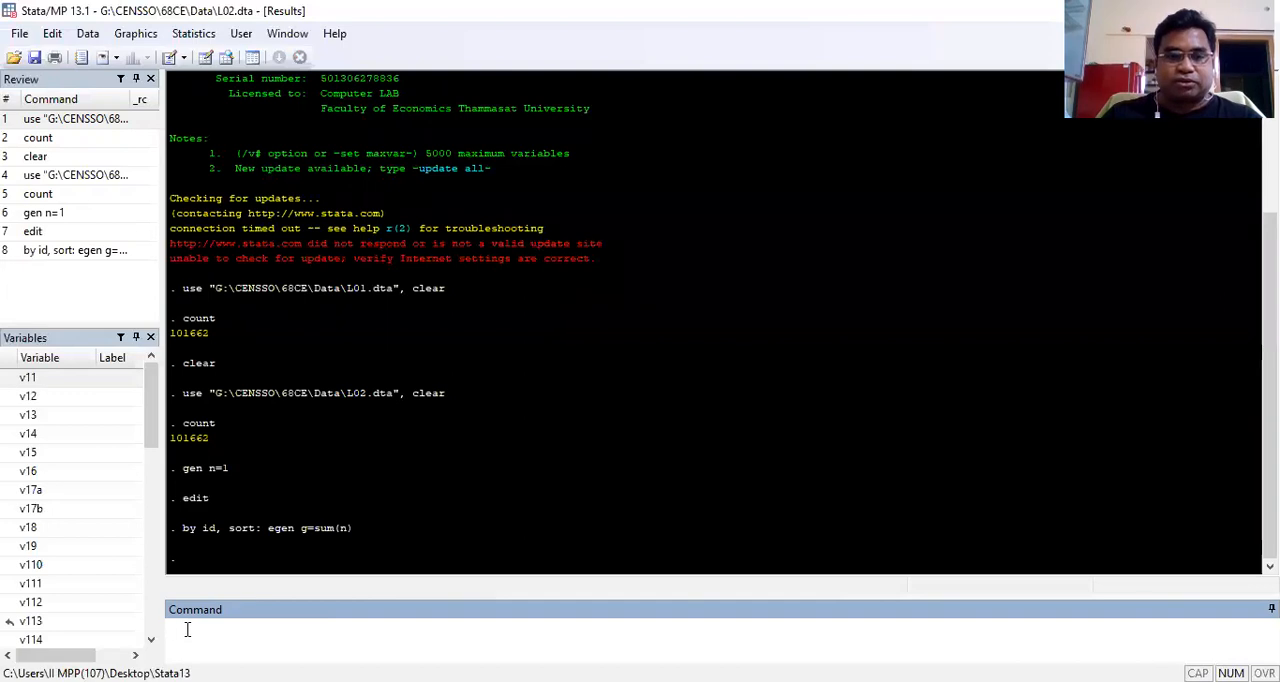
Step: Summarize variable g to check how many records each id has (sum g)
text(su)
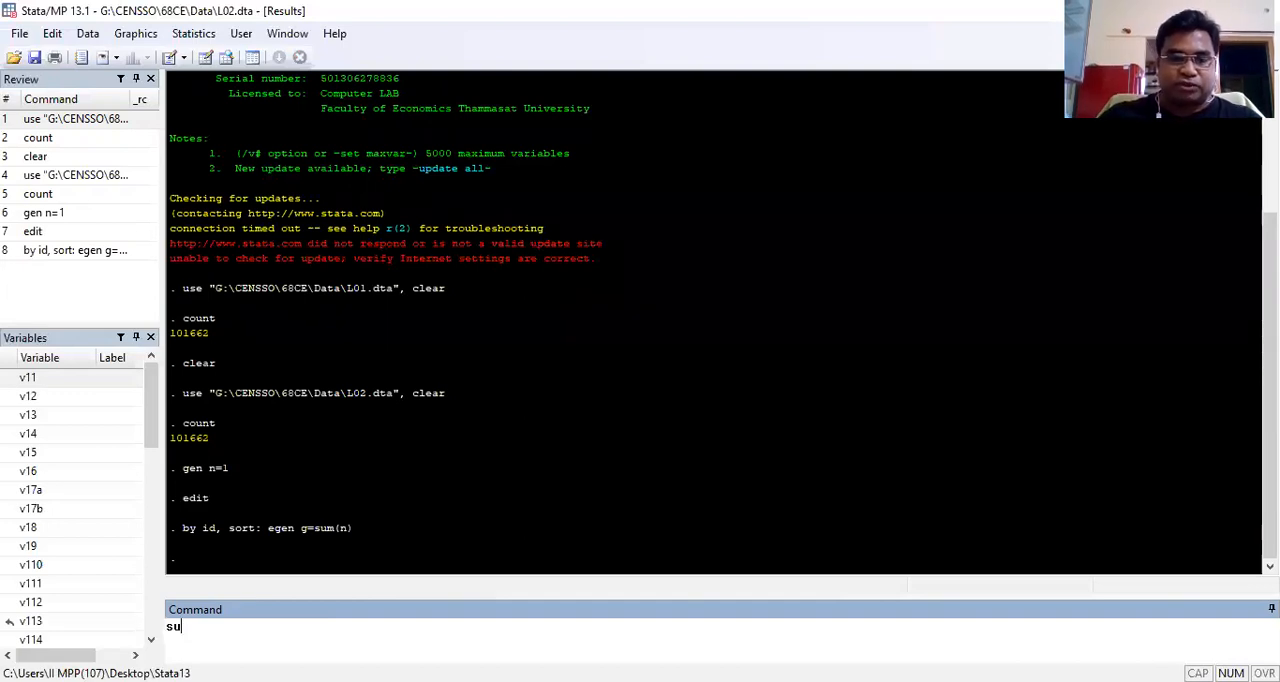
text(m g)
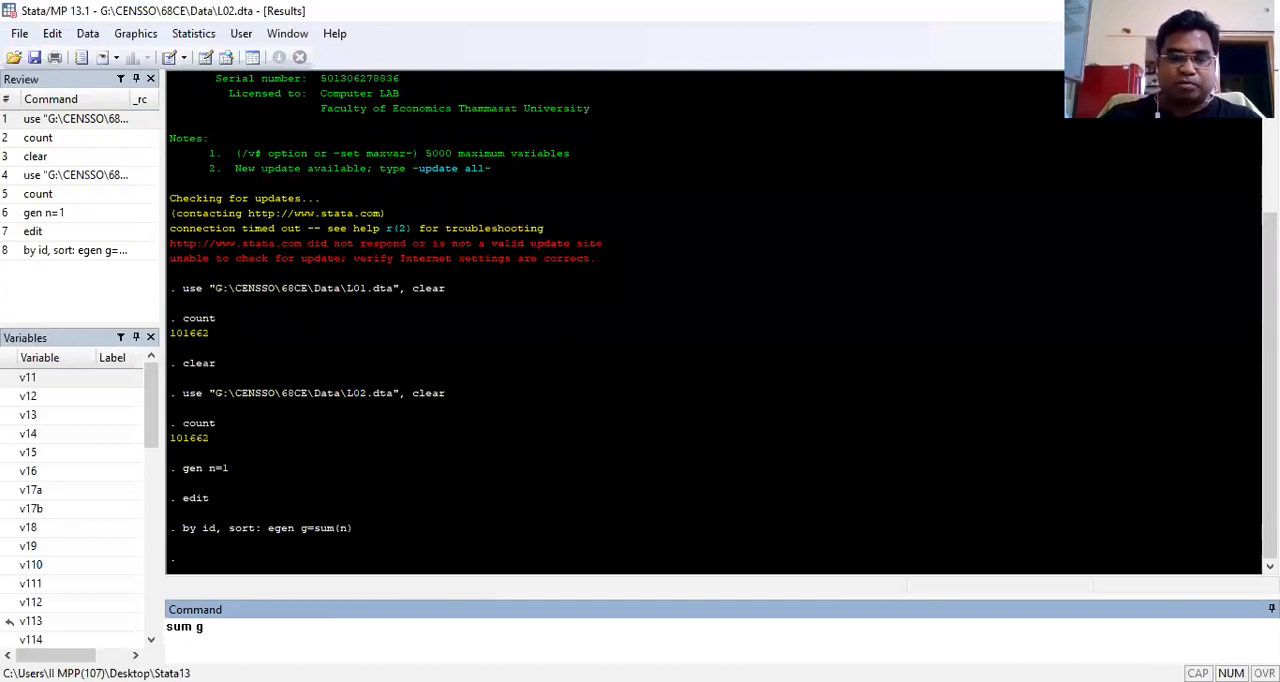
key(Return)
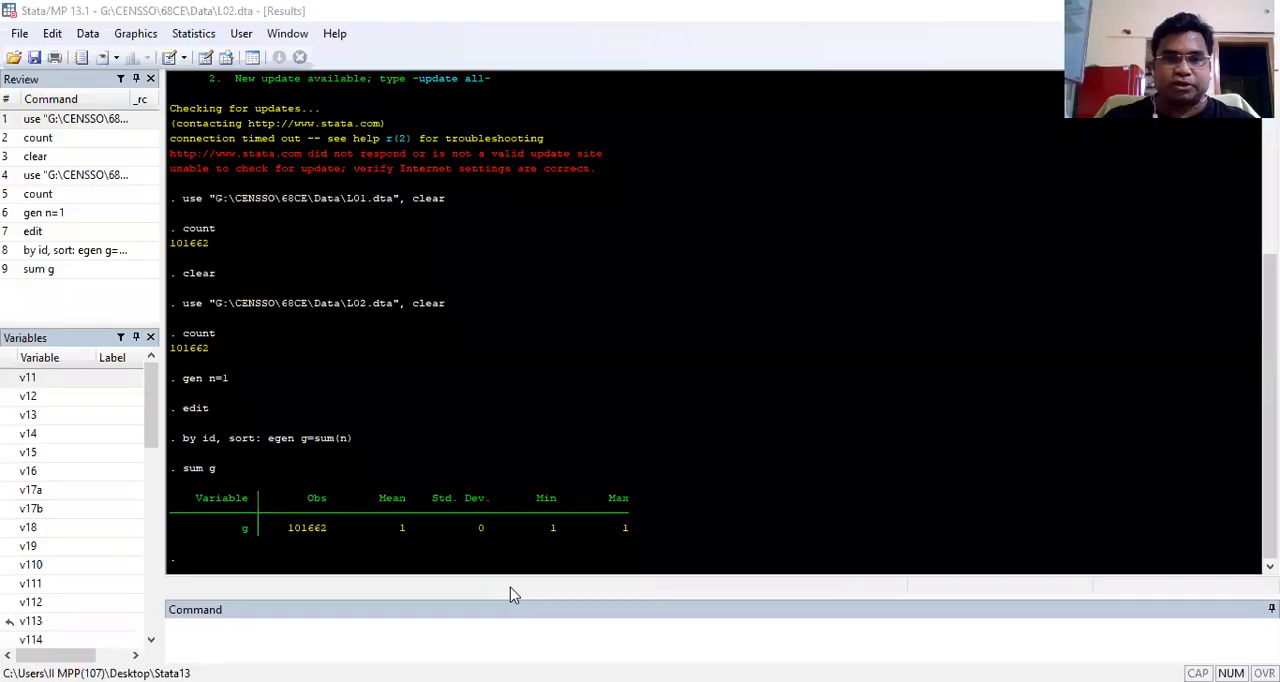
Step: Clear the L02 dataset and its generated variables from memory
click(221, 631)
text(clear)
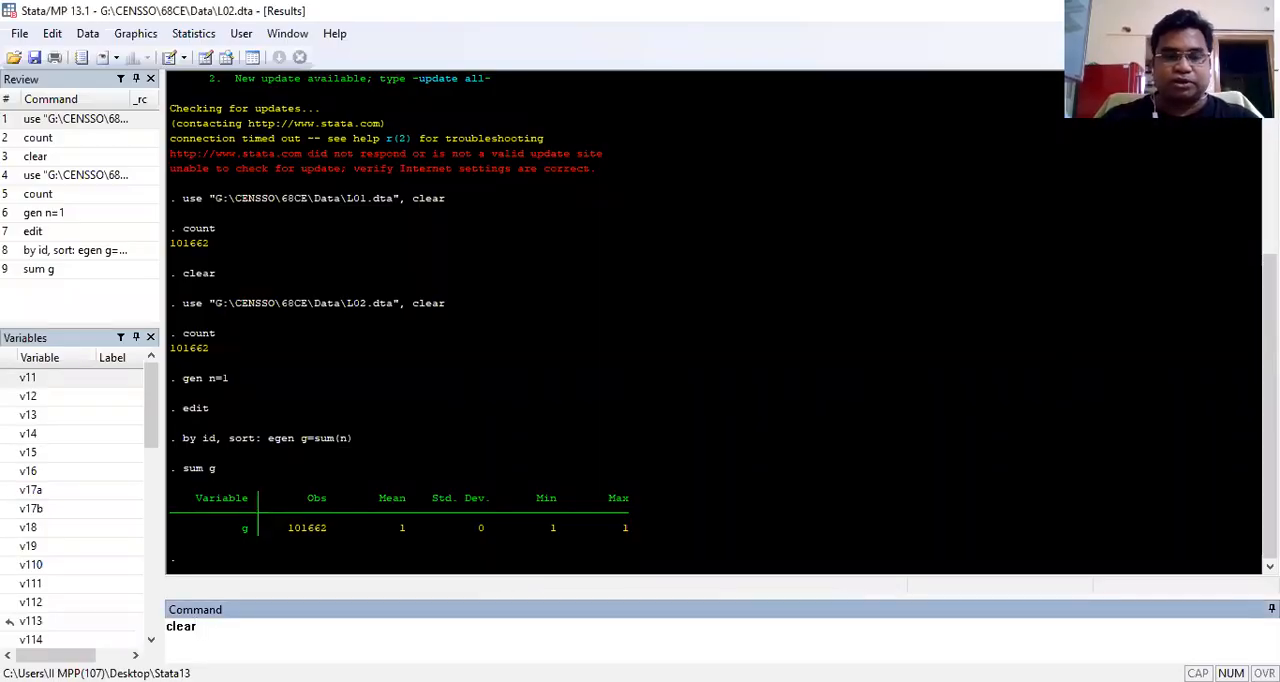
key(Return)
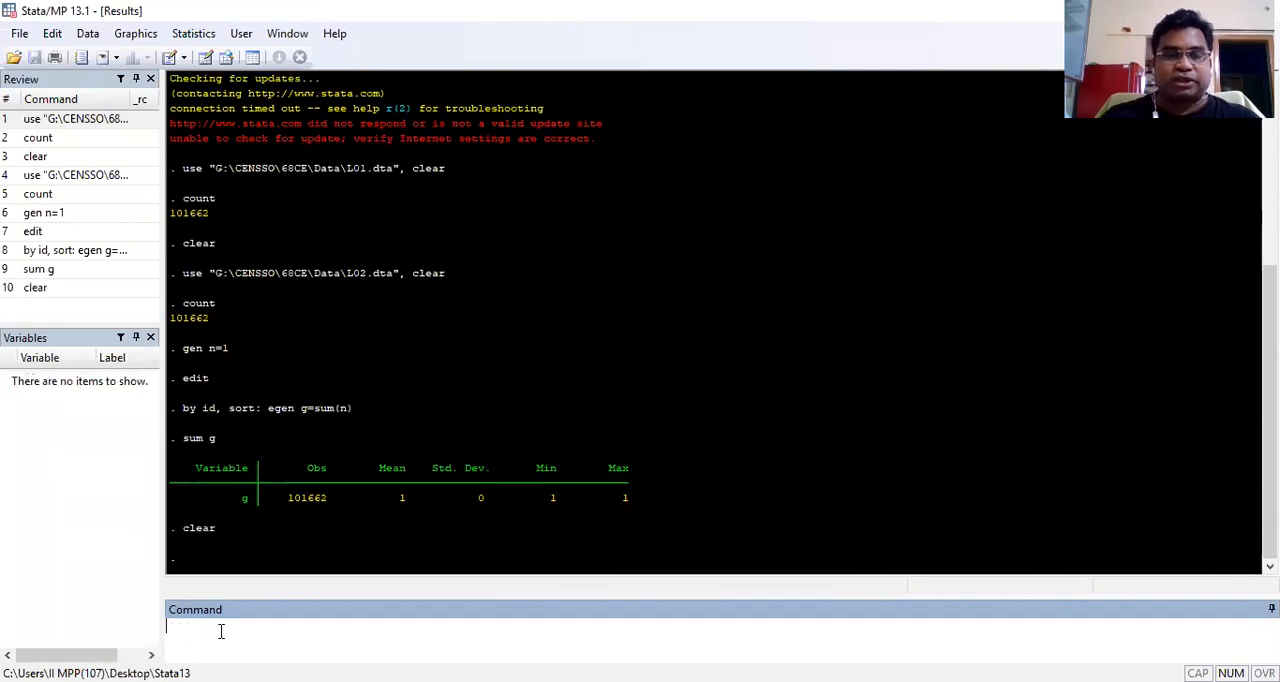
Step: Load the dataset G:\CENSSO\68CE\Data\L04.dta by reusing the earlier use command with the file name changed to L04
click(63, 175)
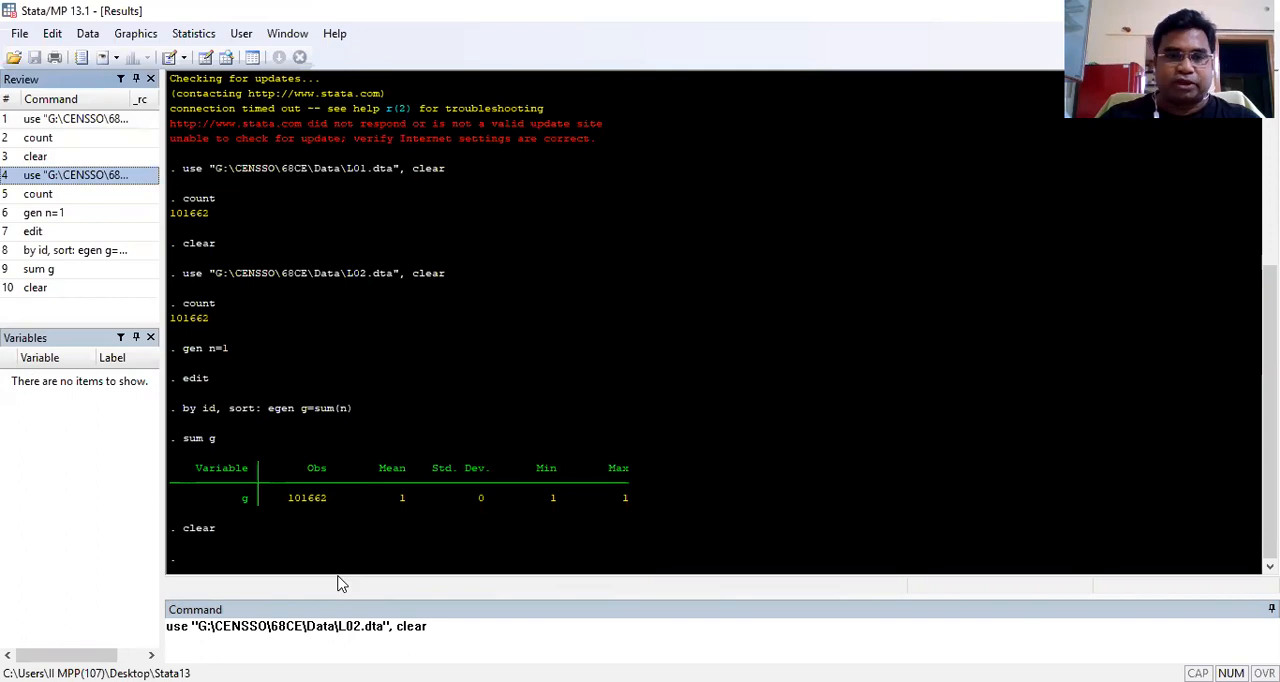
click(362, 627)
key(BackSpace)
text(4)
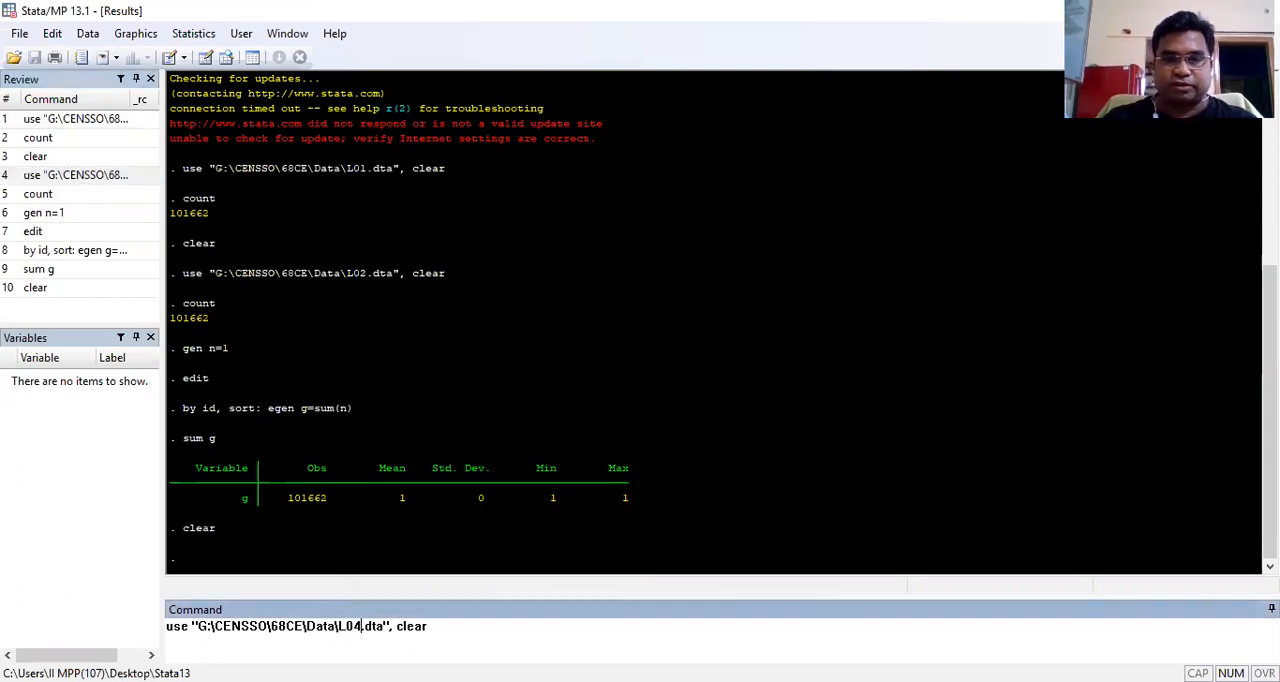
key(Return)
Step: Sort the dataset by id and v44, and relocate id to v44's position with "move id v44"
text(s)
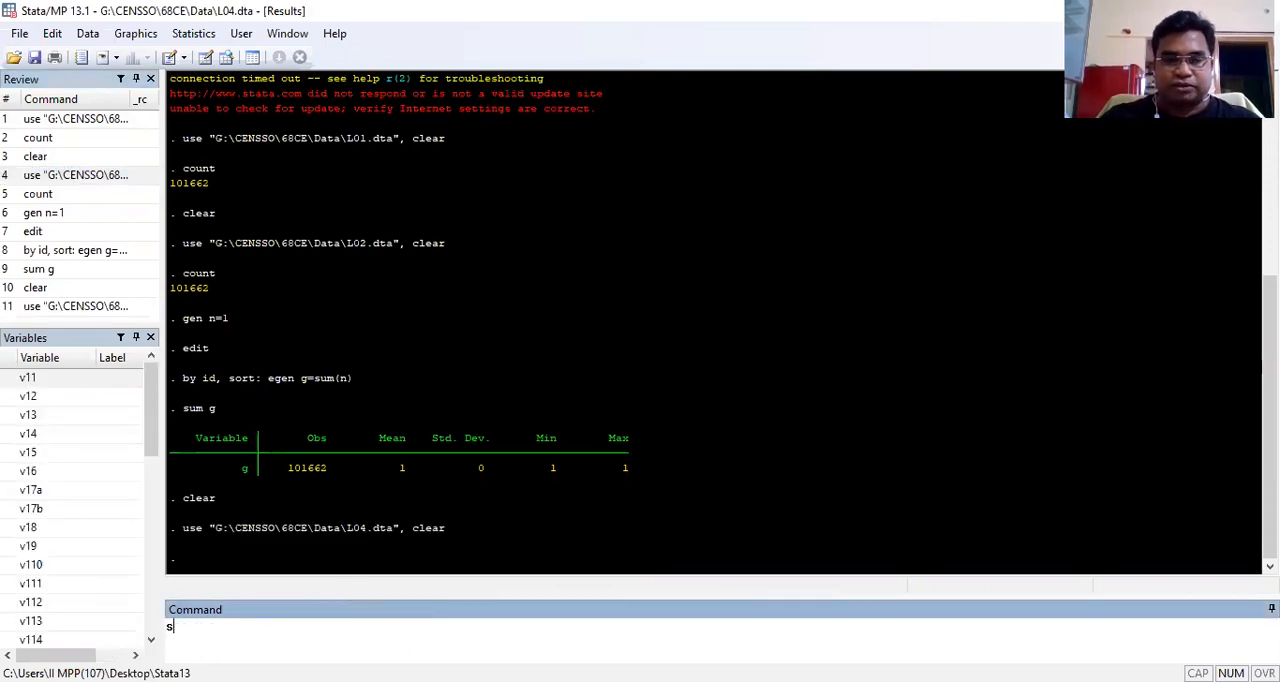
text(ort id)
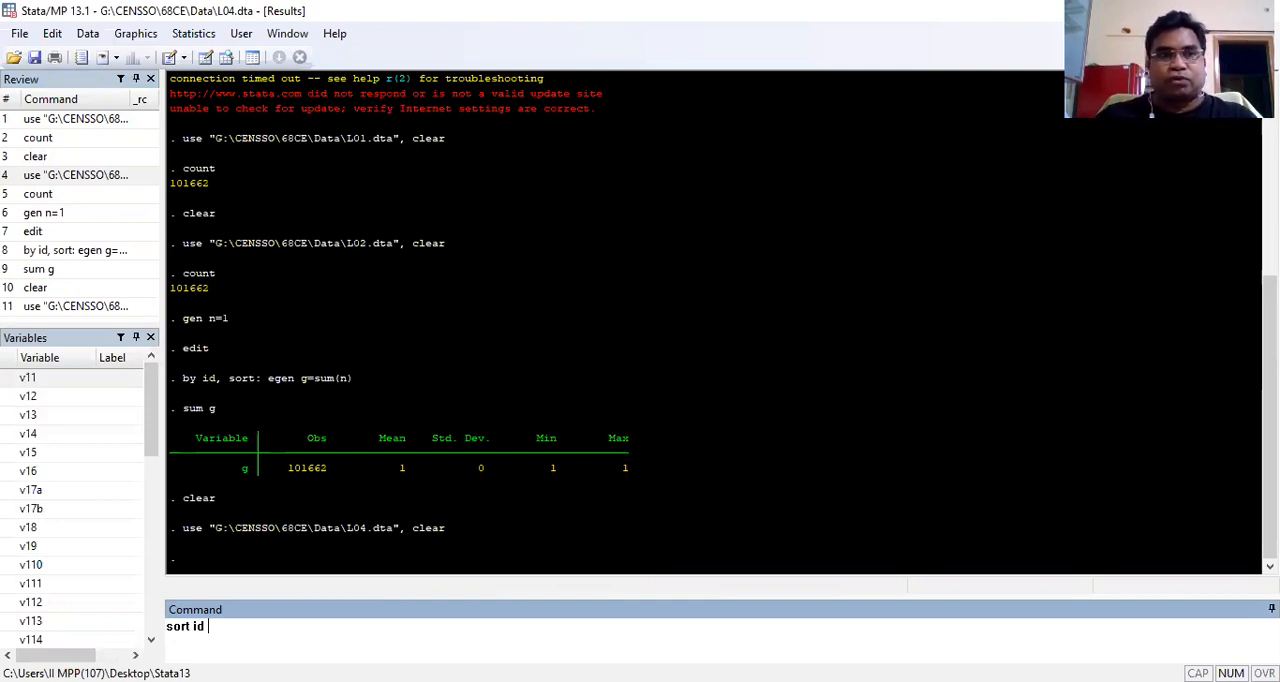
text(v44)
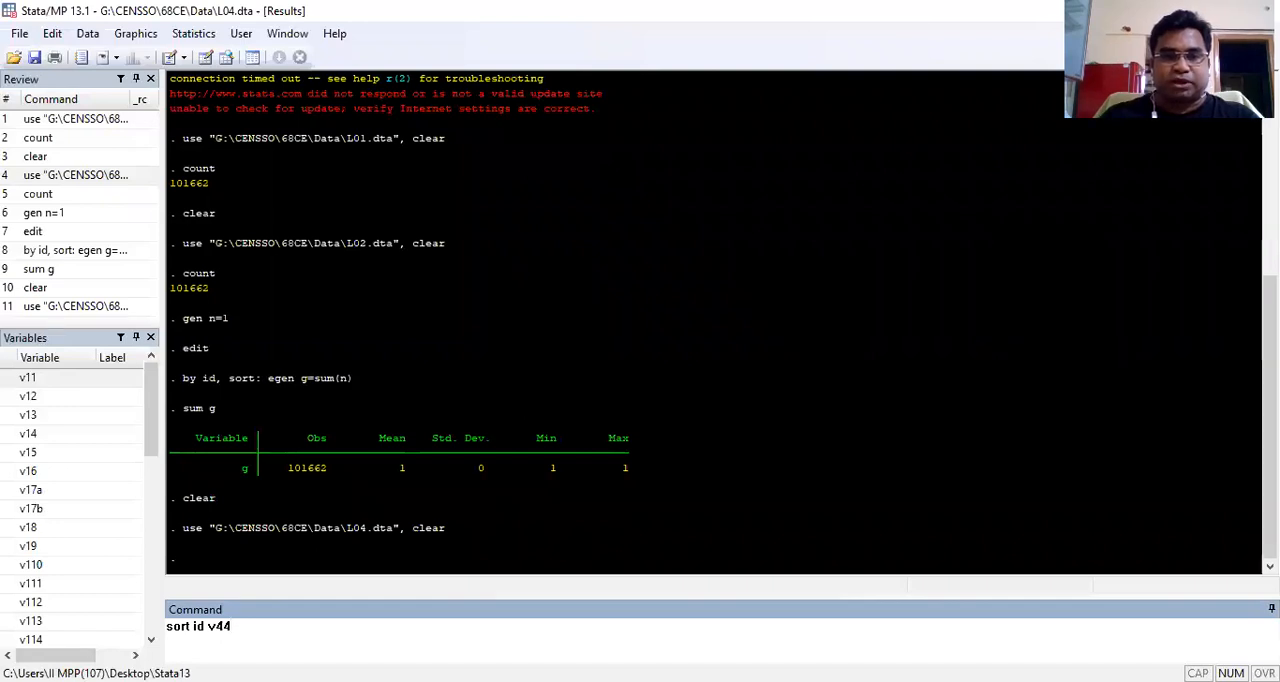
key(Return)
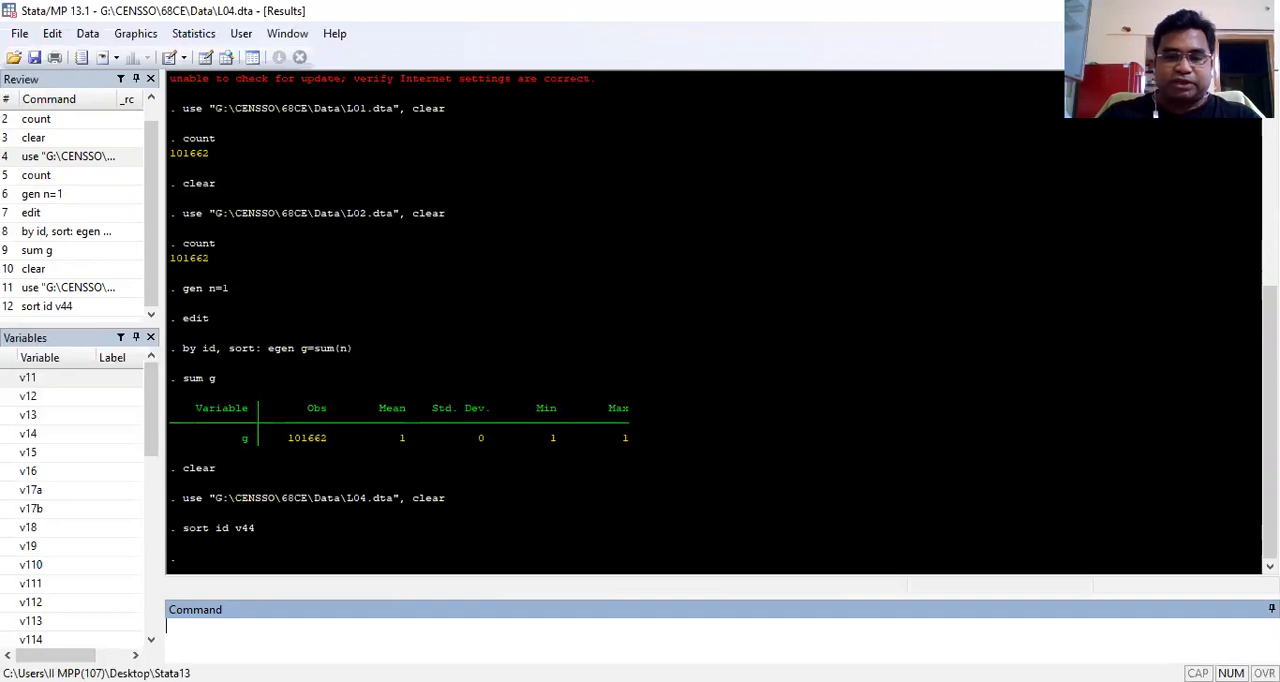
text(move id v44)
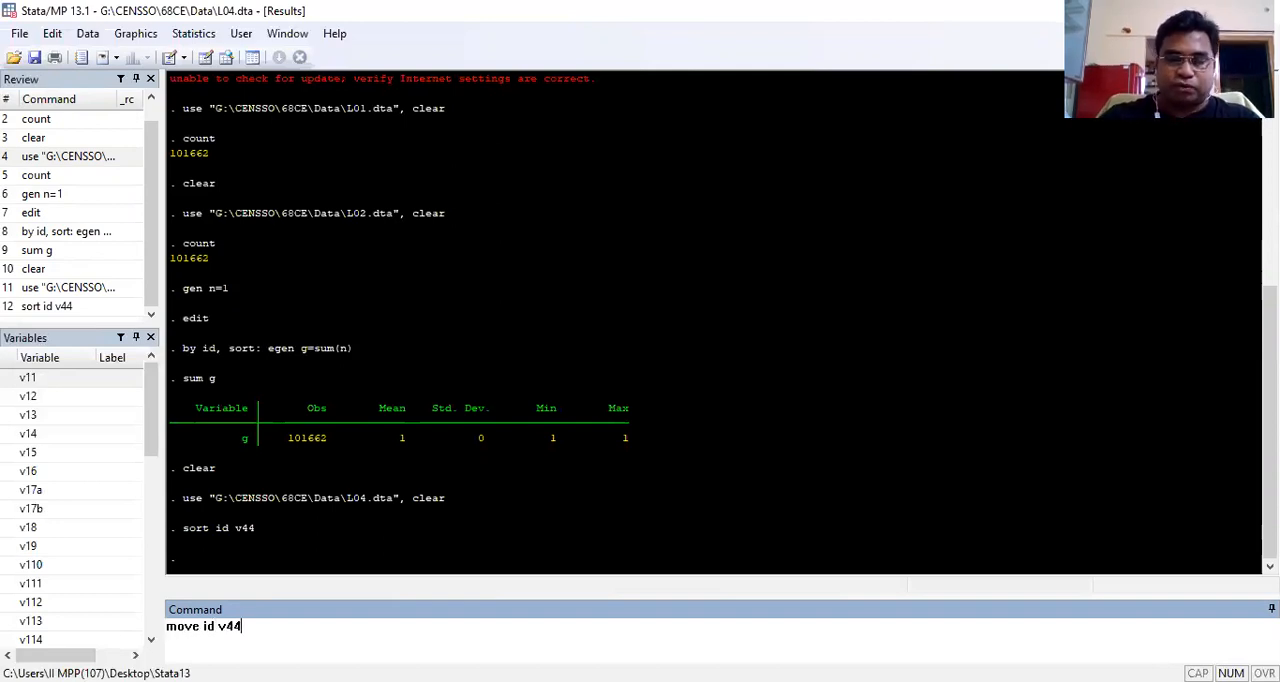
key(Return)
Step: Open the dataset with the edit command and examine how v44 numbers the members within each repeated id
text(edit)
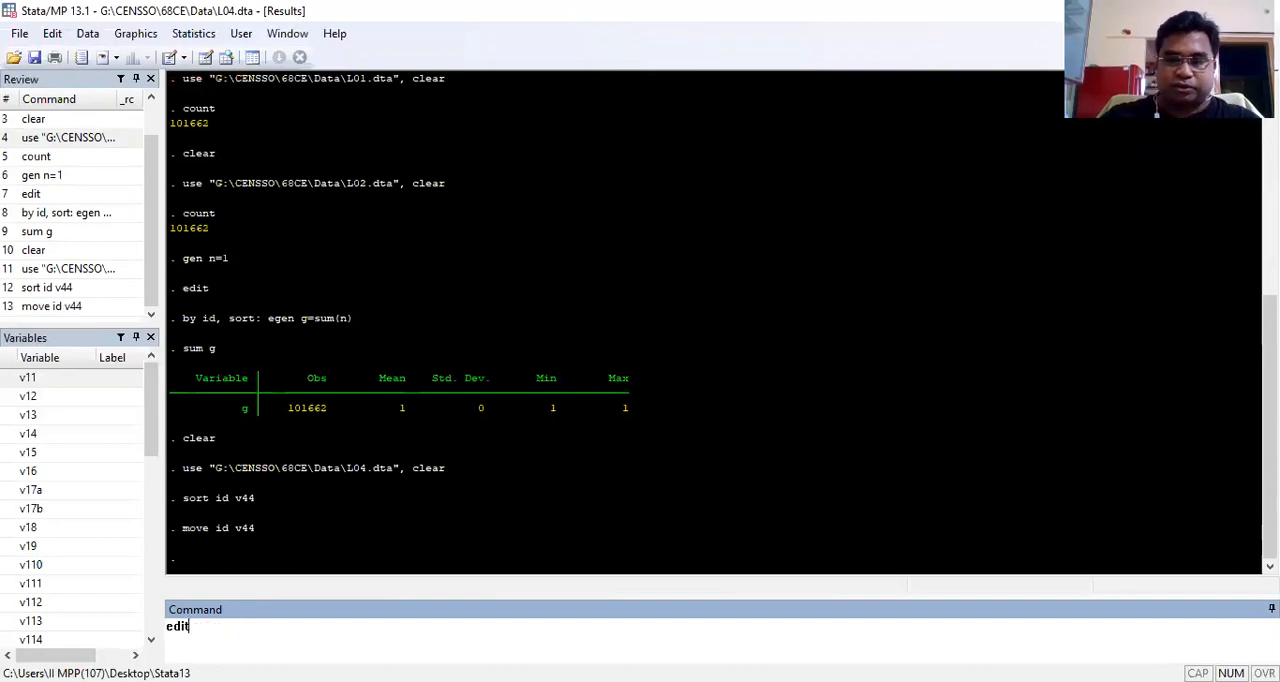
key(Return)
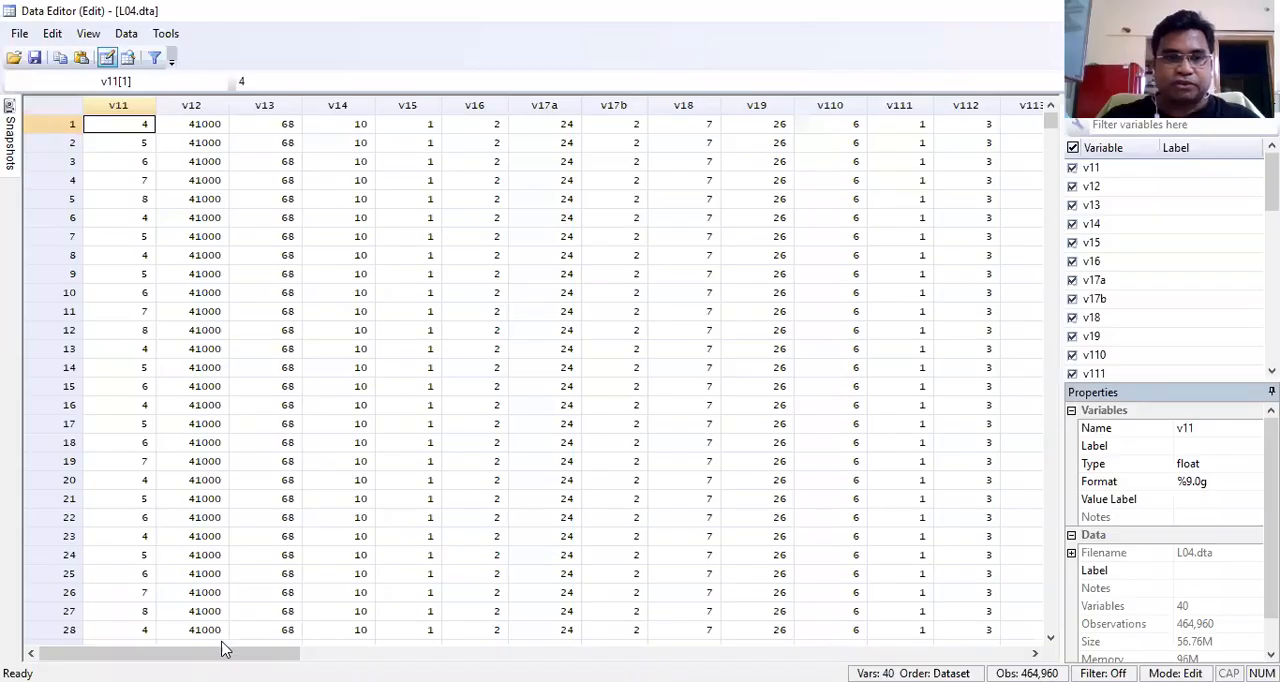
drag(172, 653, 411, 653)
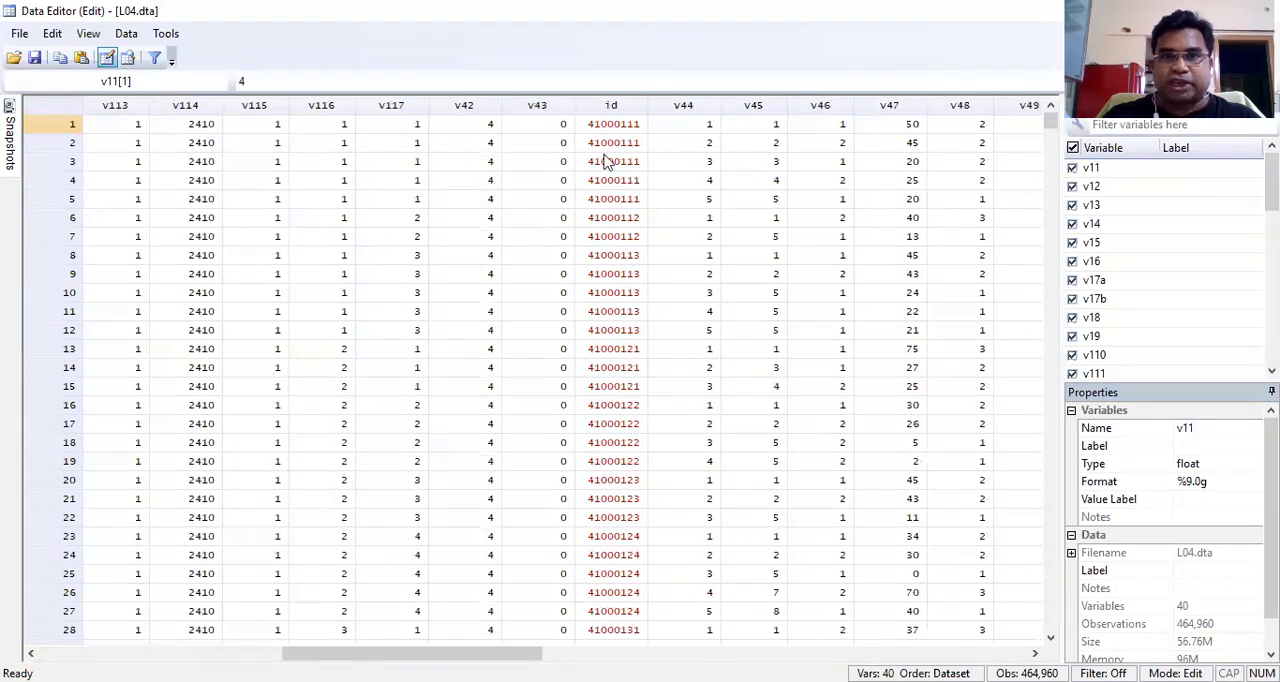
click(620, 128)
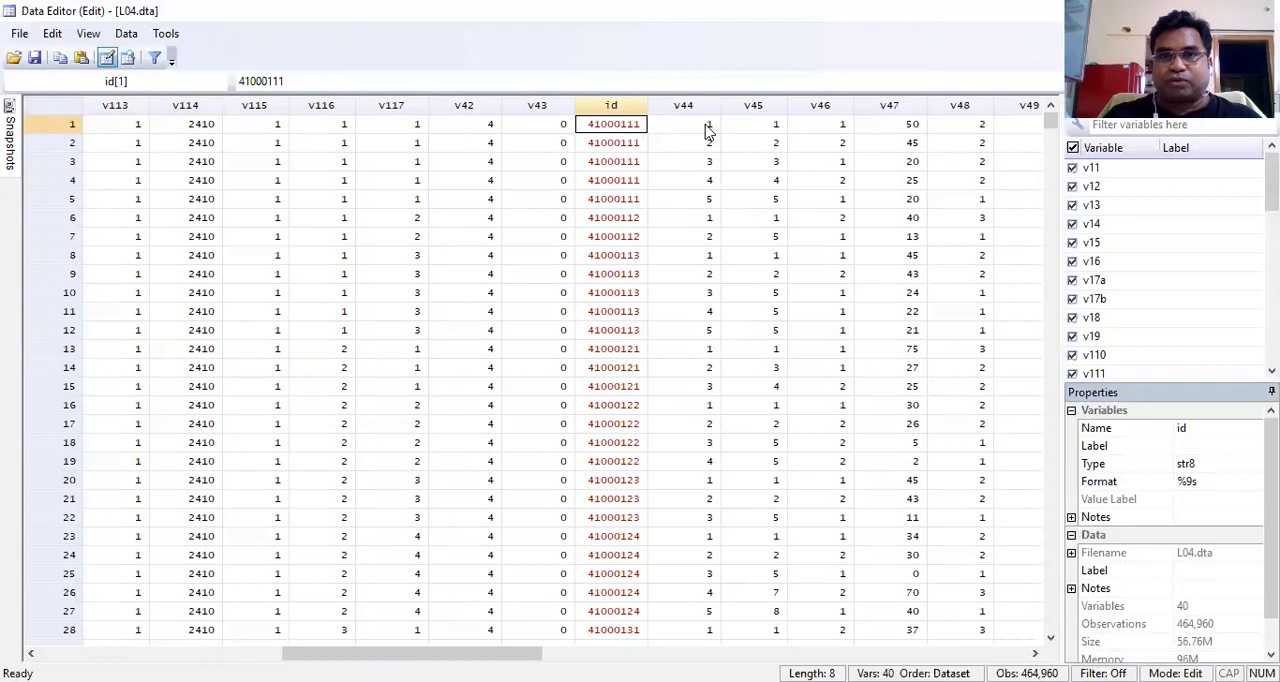
click(706, 202)
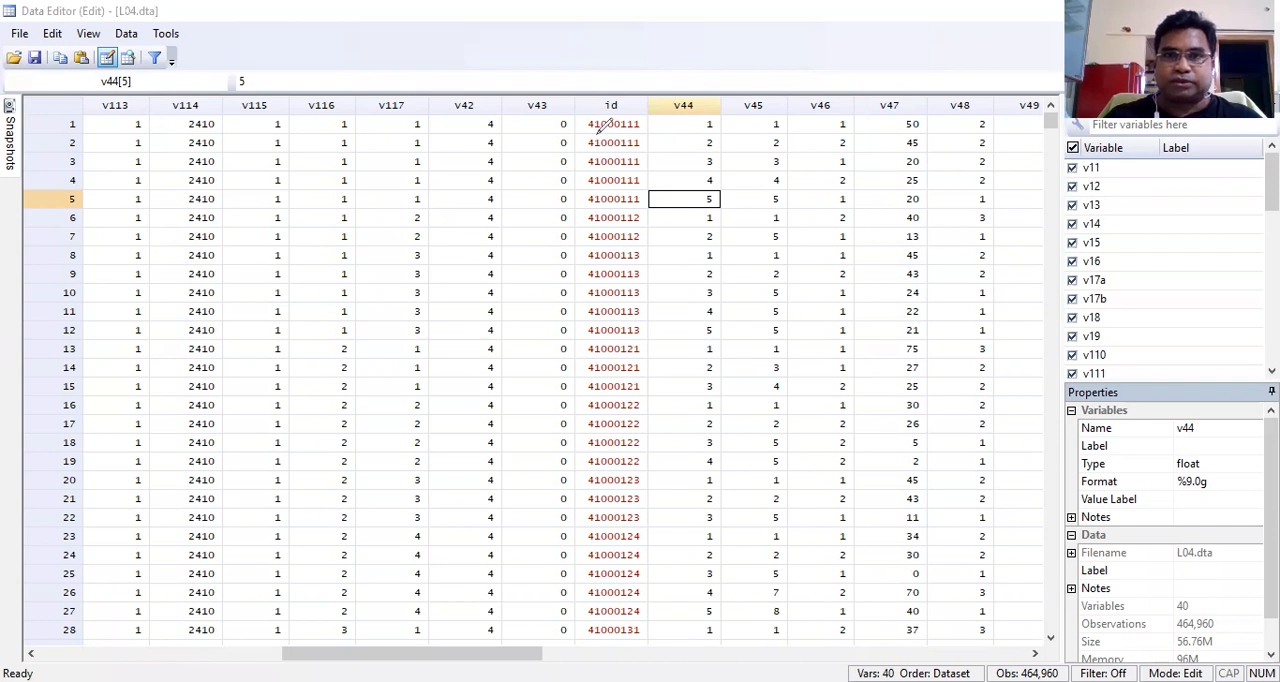
mouse_move(591, 168)
mouse_down()
mouse_move(592, 205)
mouse_move(735, 189)
mouse_move(727, 116)
mouse_move(591, 112)
mouse_up()
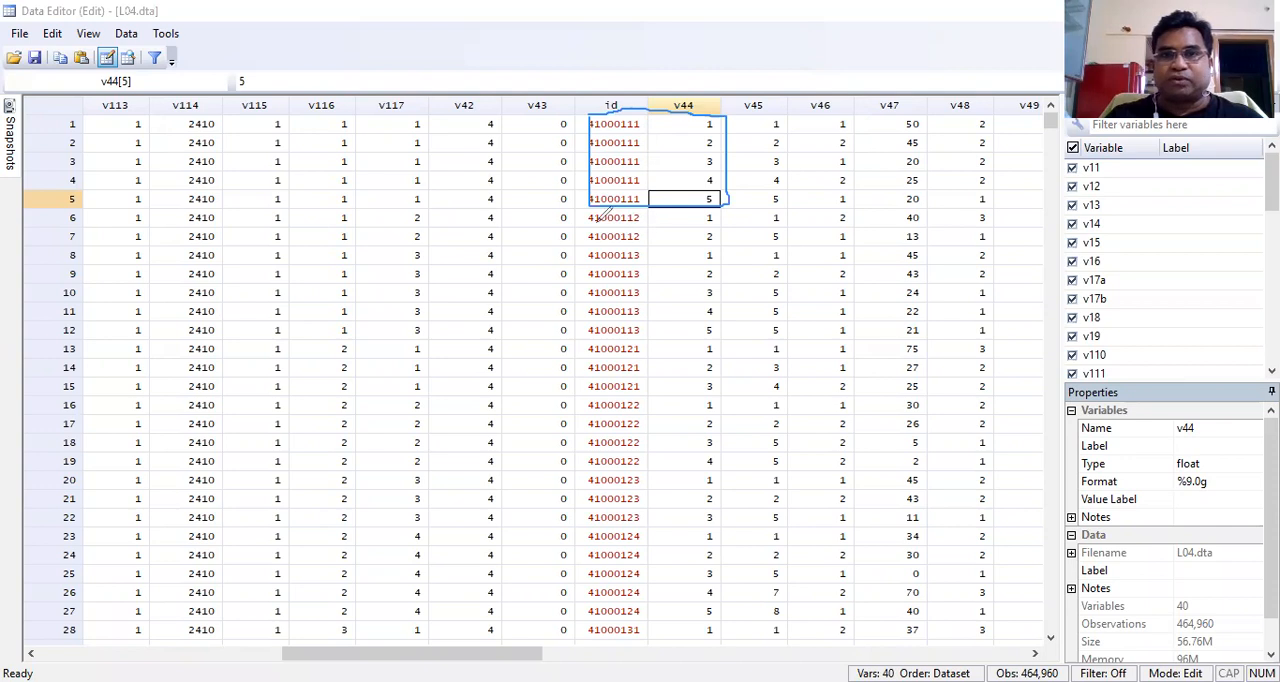
mouse_move(586, 210)
mouse_down()
mouse_move(590, 238)
mouse_move(612, 250)
mouse_move(715, 250)
mouse_move(732, 222)
mouse_move(700, 206)
mouse_move(586, 215)
mouse_up()
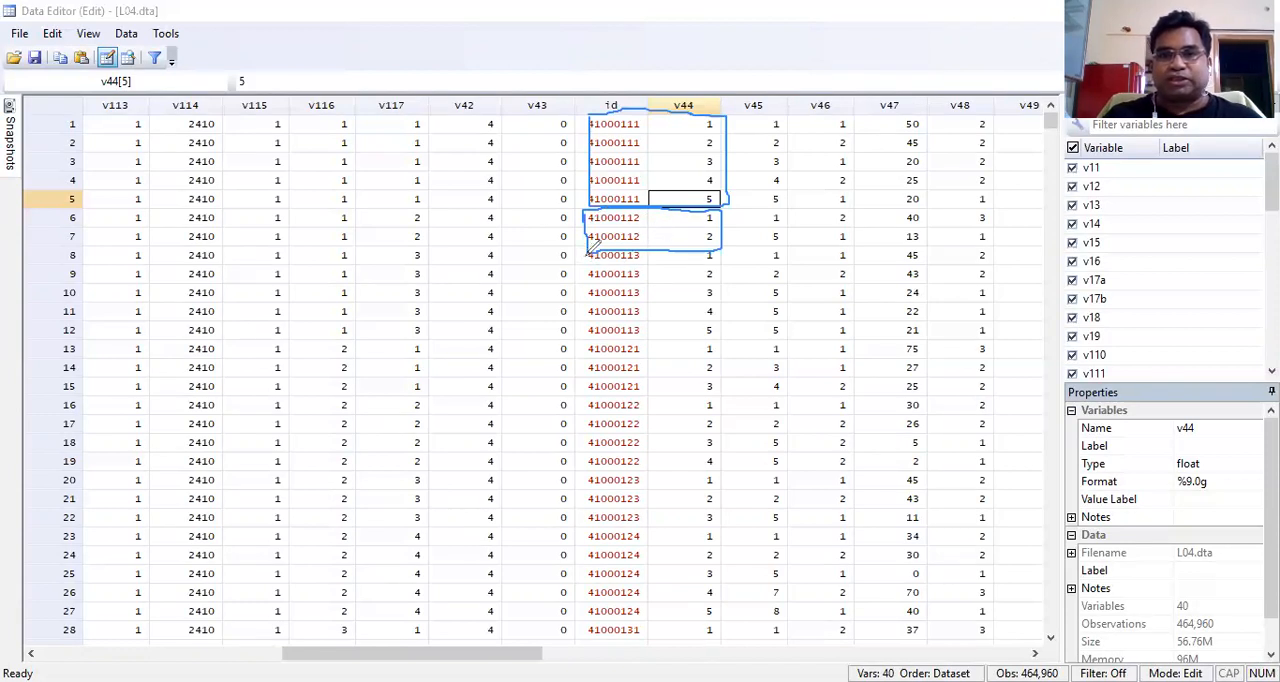
drag(586, 257, 584, 288)
drag(583, 317, 585, 333)
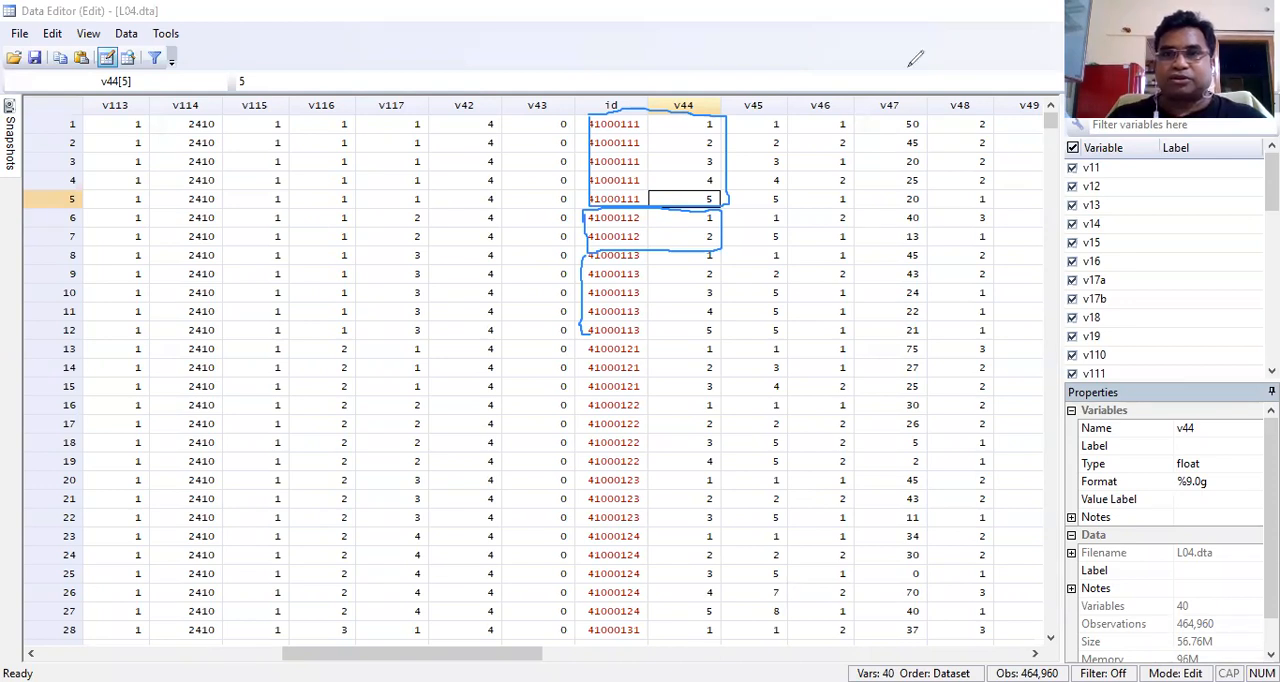
key(e)
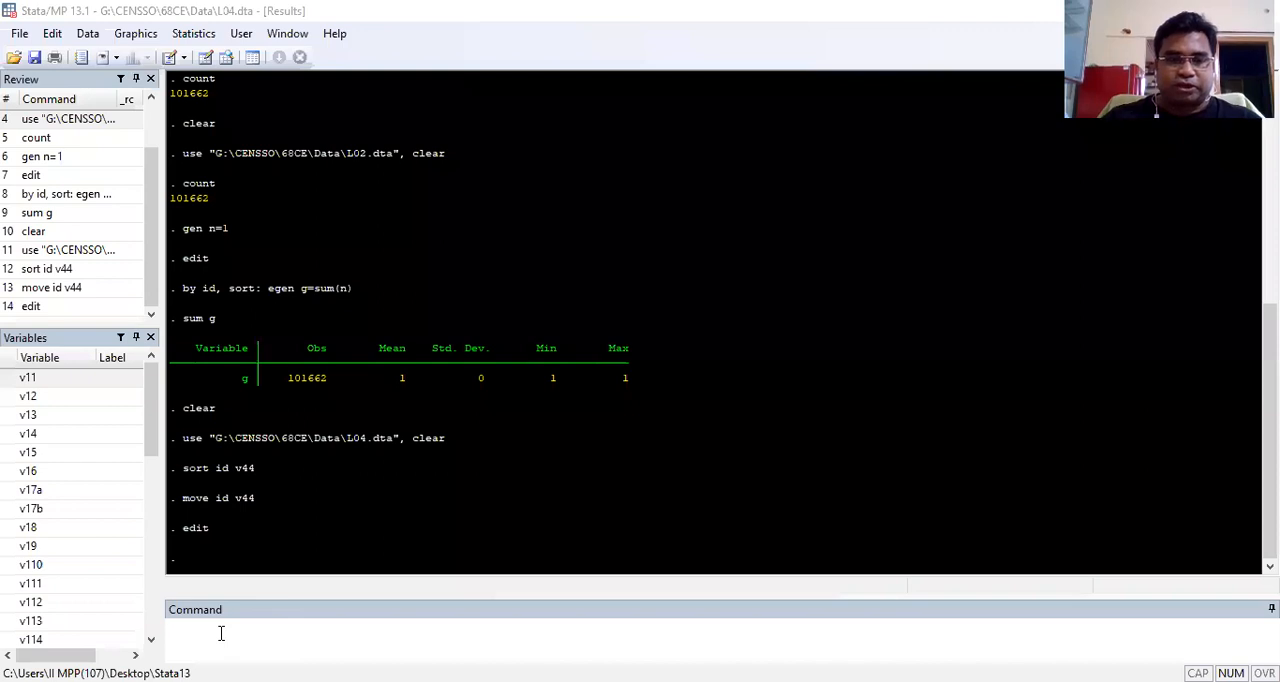
Step: Clear the L04 dataset from memory
click(221, 632)
text(clear)
key(Return)
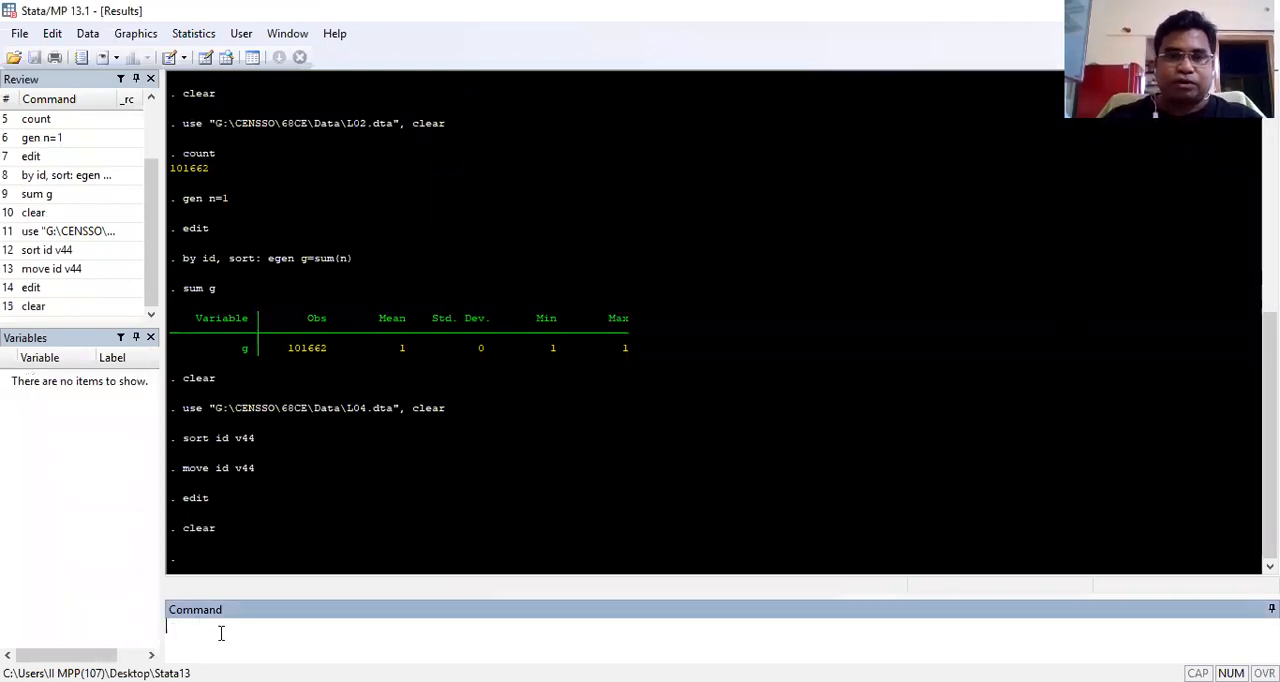
Step: Load G:\CENSSO\68CE\Data\L02.dta by reusing the last use command with the file name changed to L02
click(84, 238)
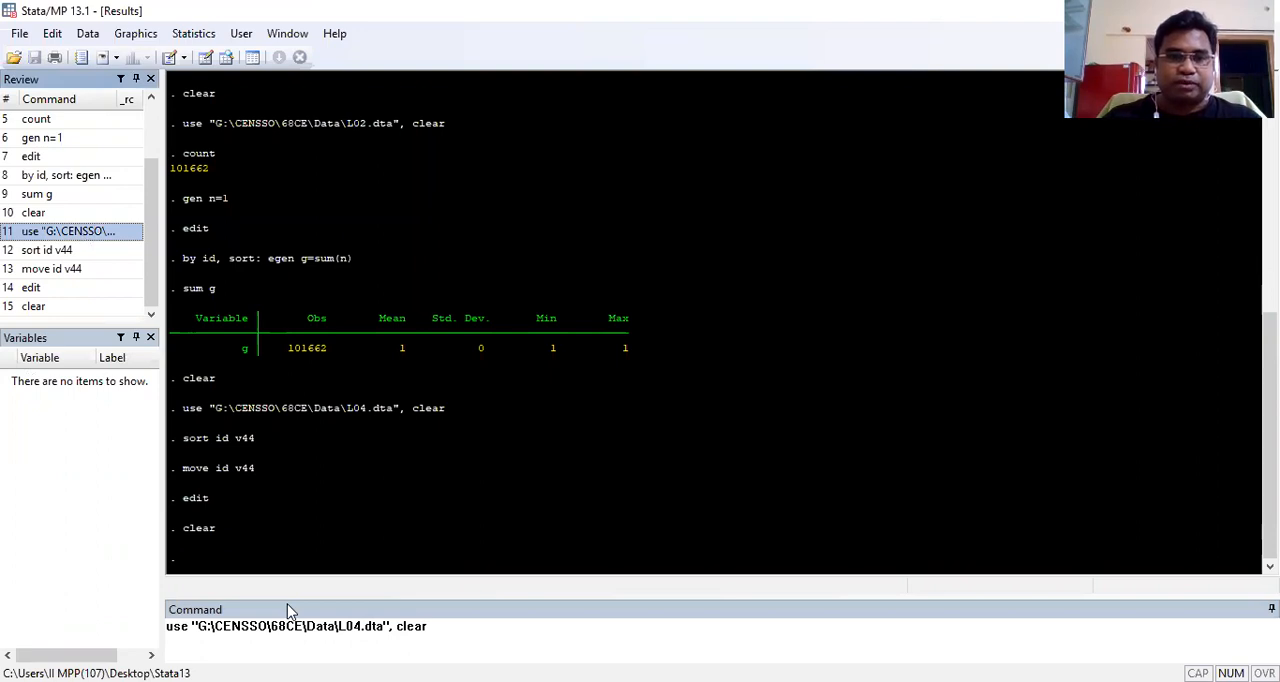
click(362, 627)
key(BackSpace)
text(2)
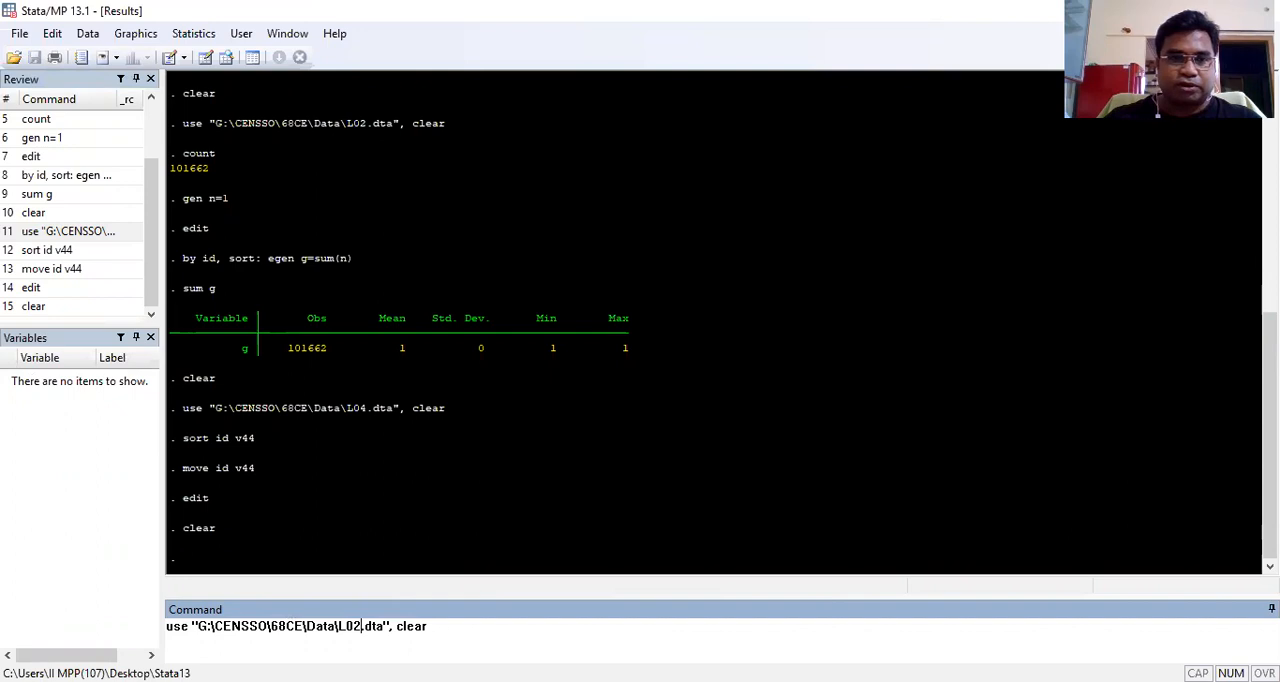
key(Return)
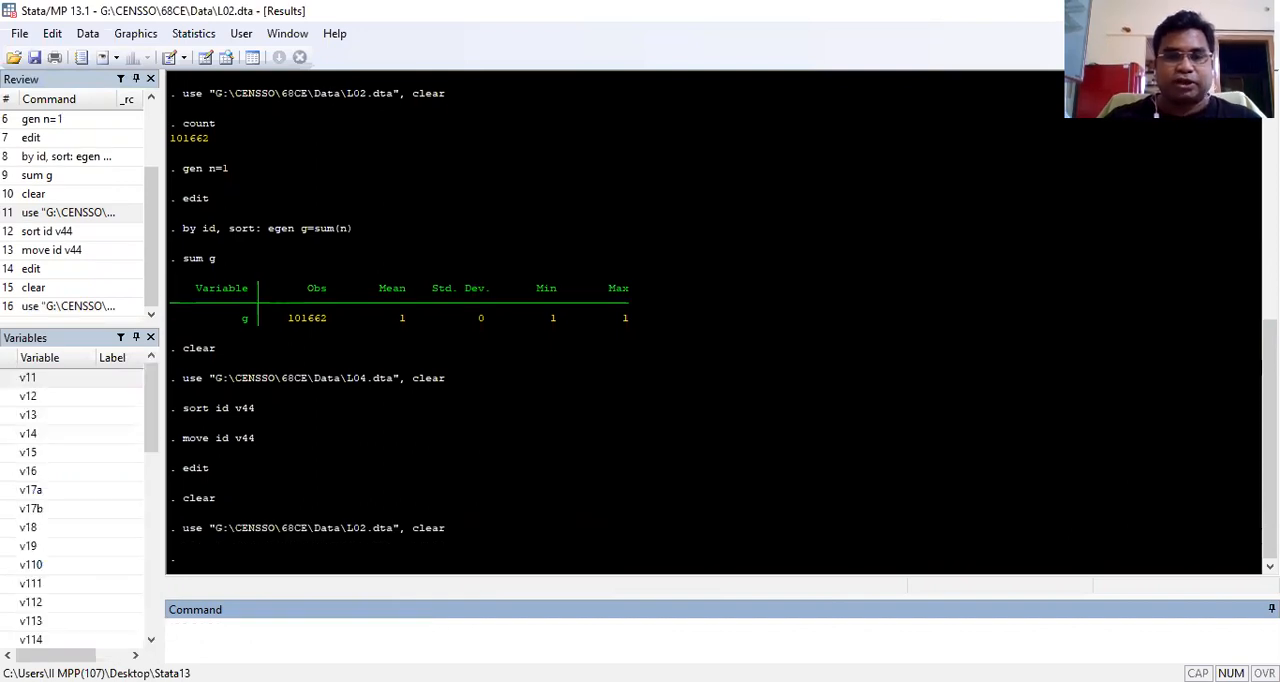
Step: Look up the help for merge and open the merge dialog from it
text(help merge)
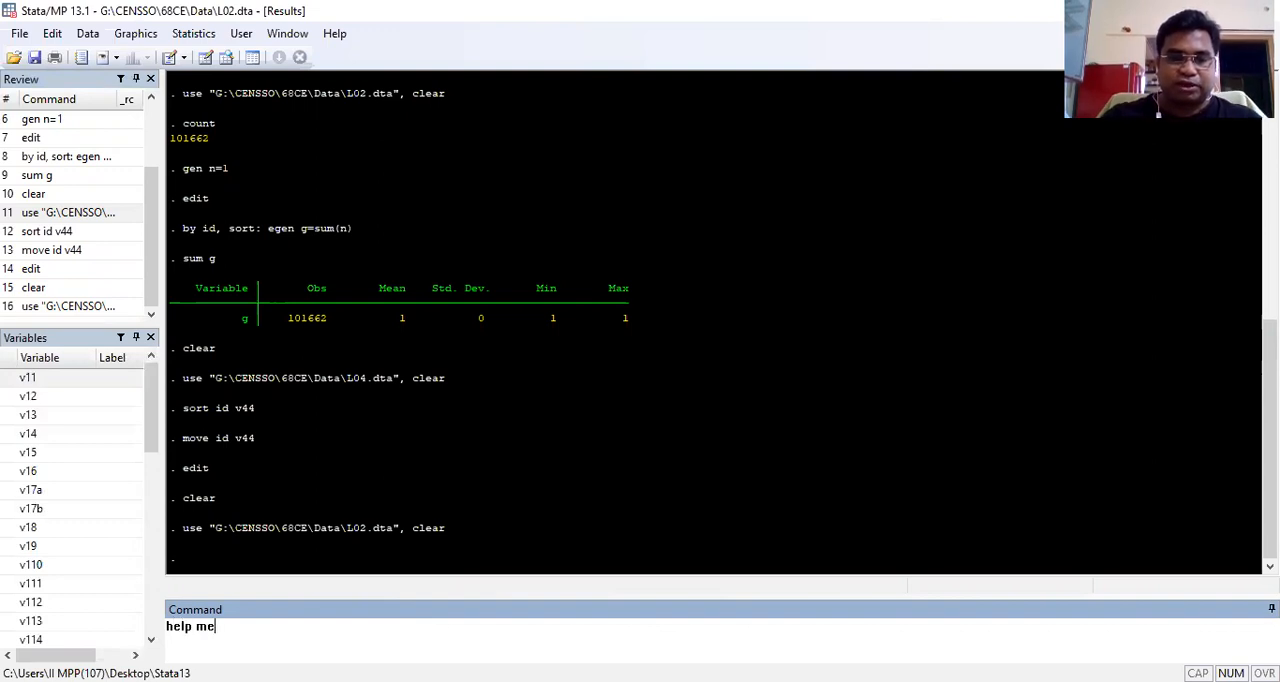
key(Return)
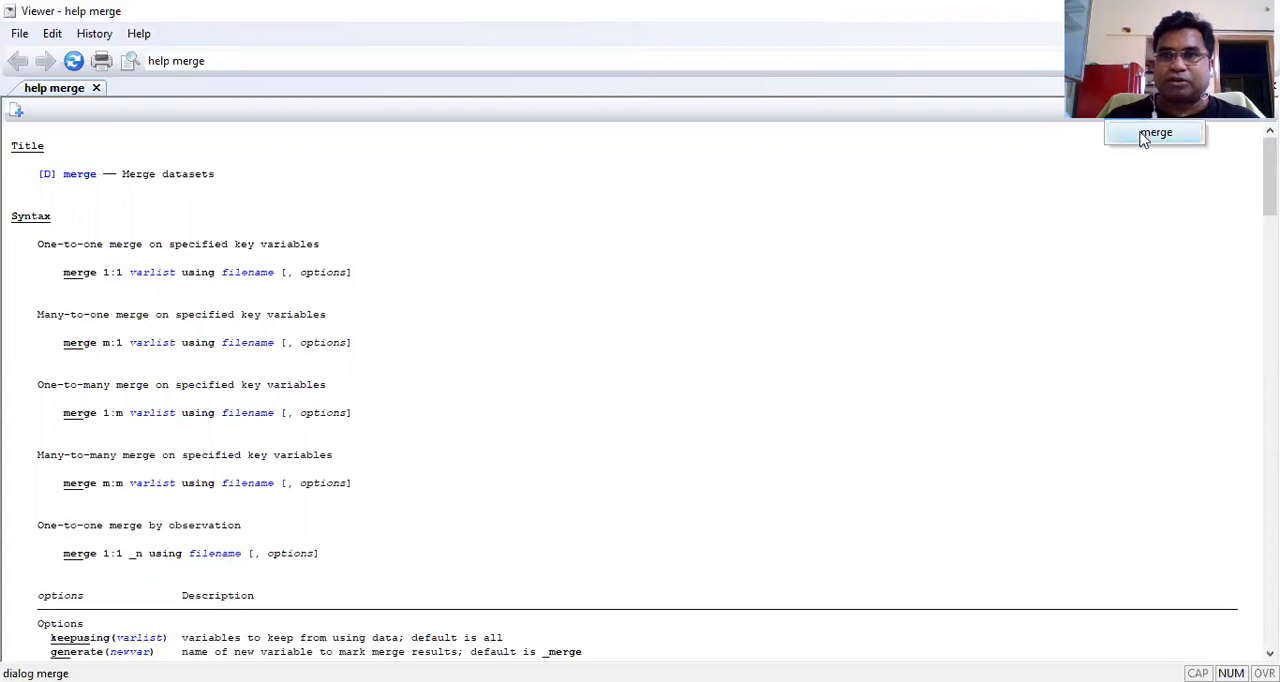
click(1145, 128)
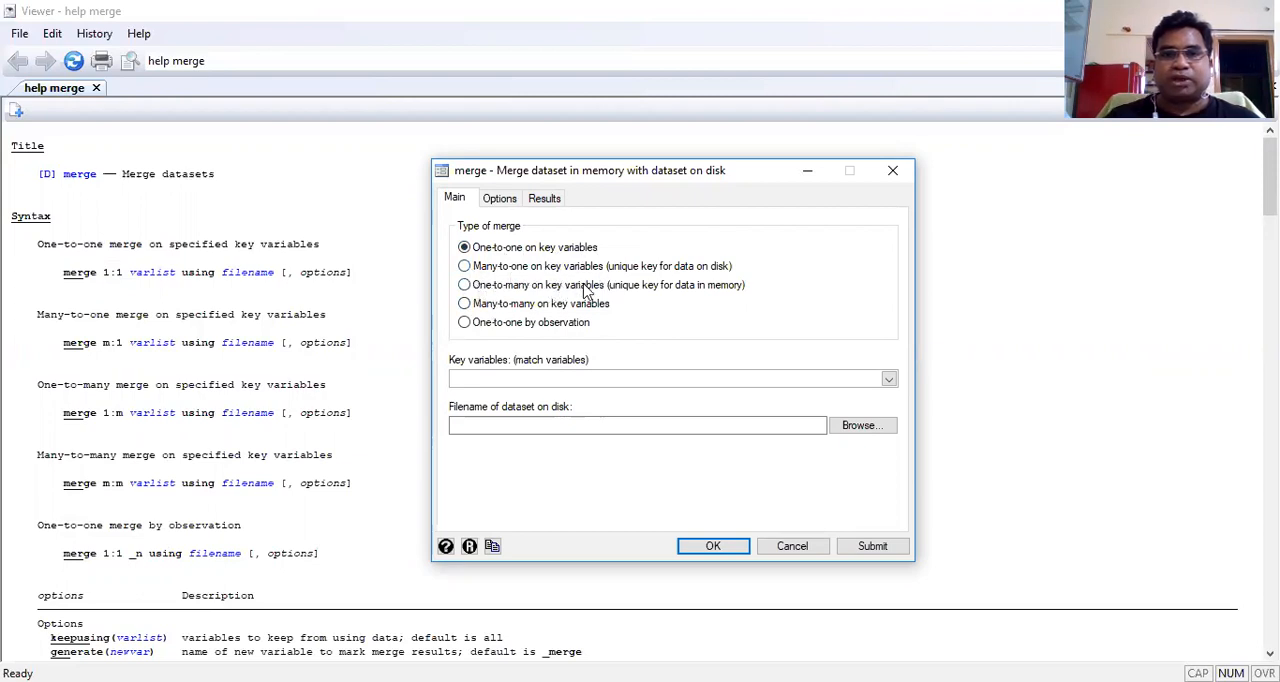
Step: Merge L02 with L04.dta from the Data folder, many-to-many on key variable id, and close the help viewer
click(465, 306)
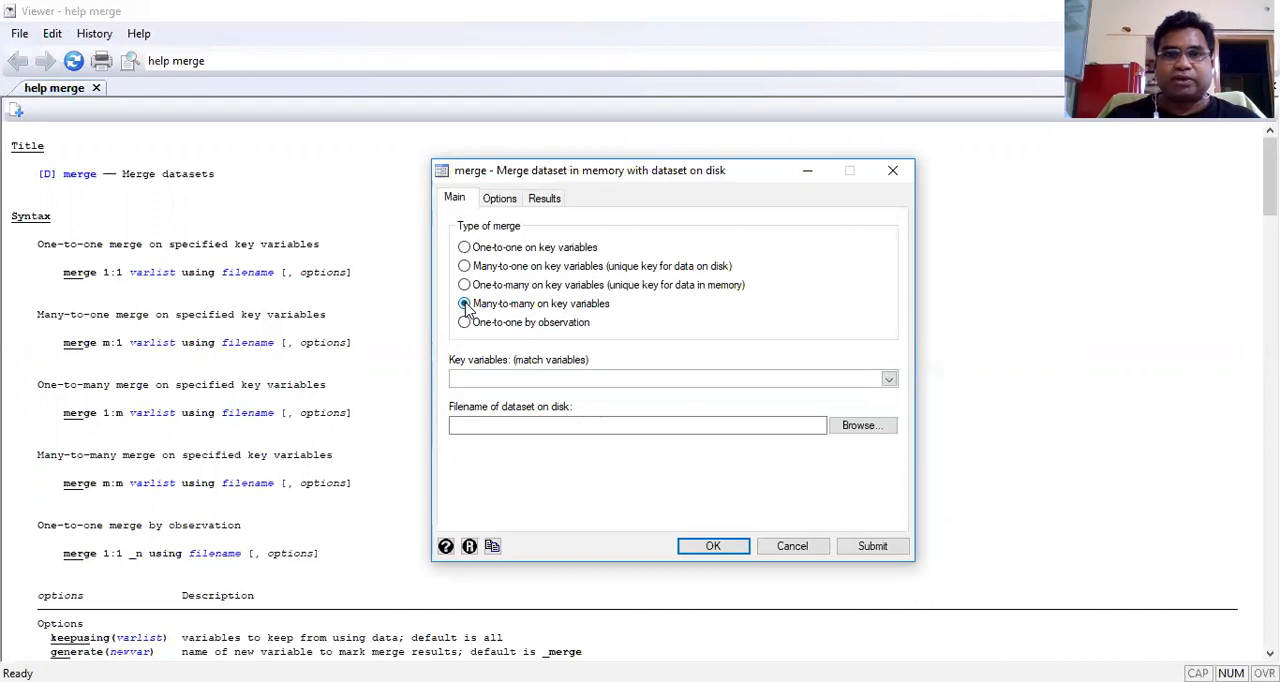
click(498, 377)
text(id)
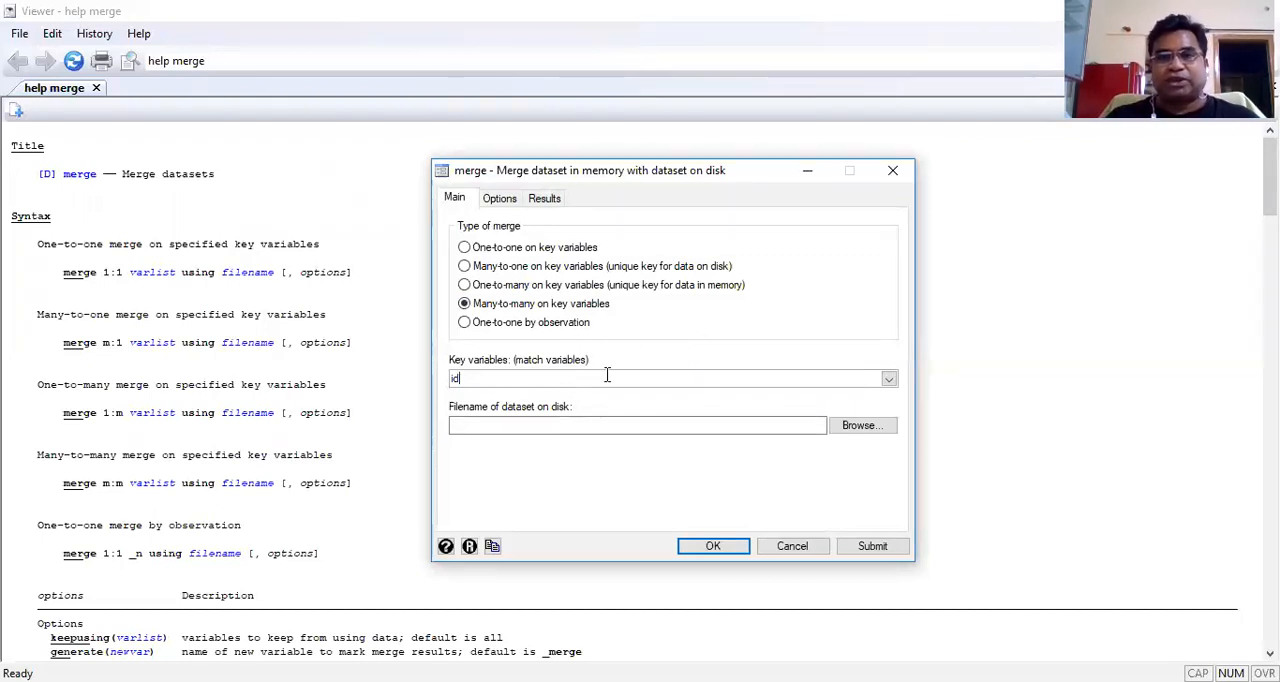
click(857, 430)
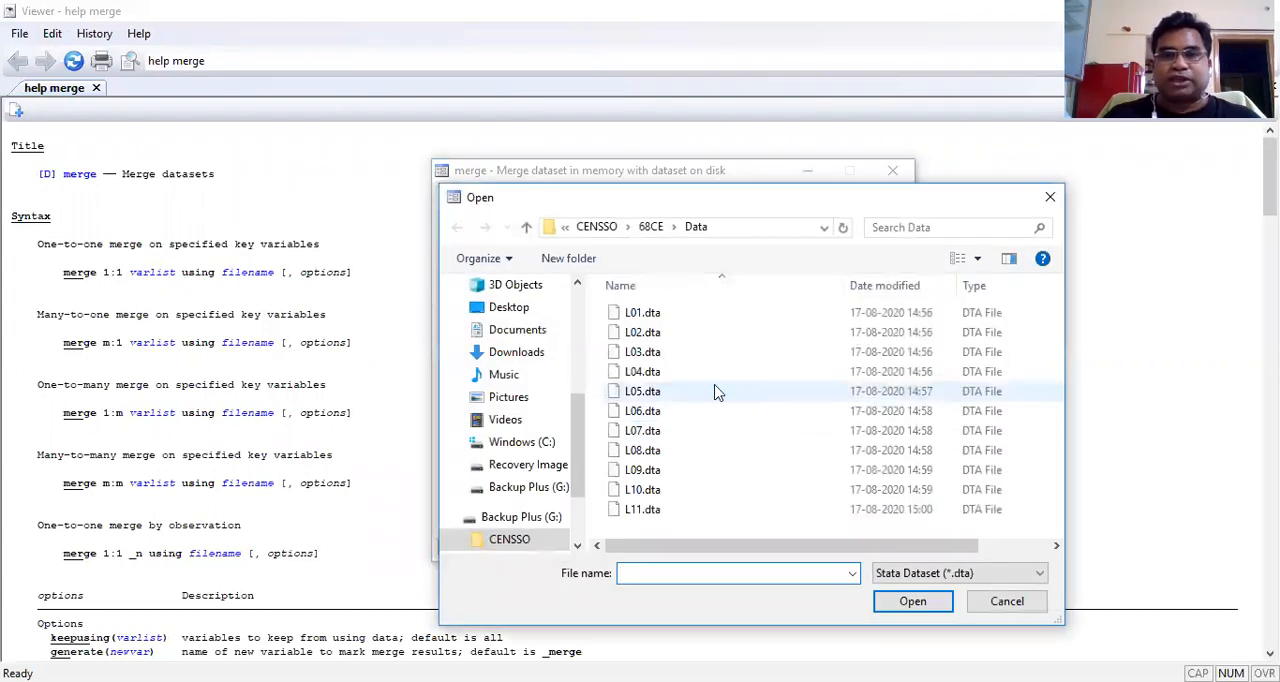
click(640, 377)
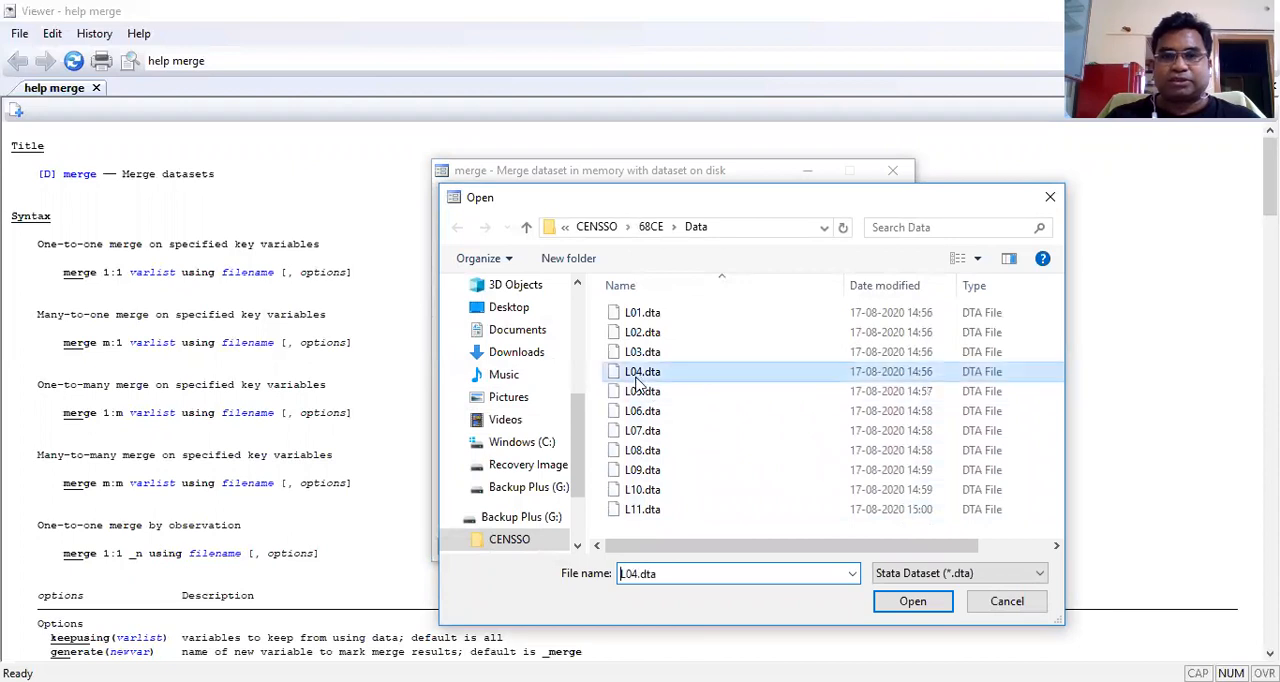
click(905, 603)
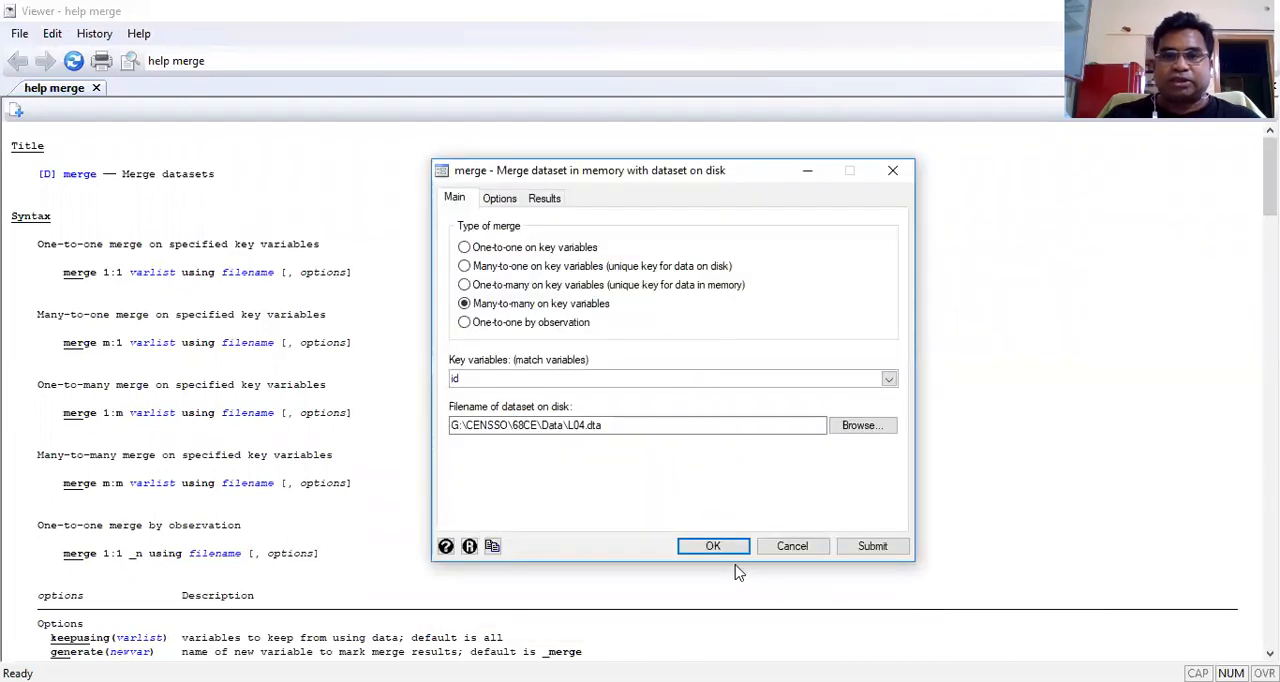
click(712, 548)
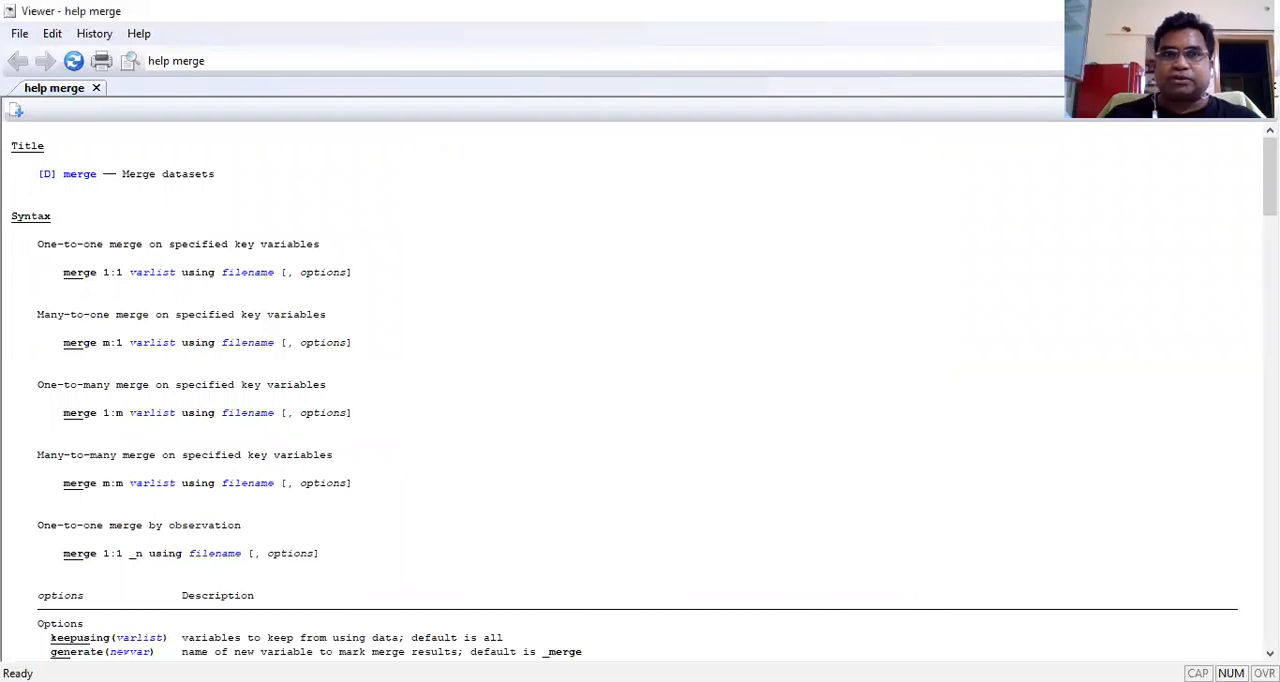
click(1257, 11)
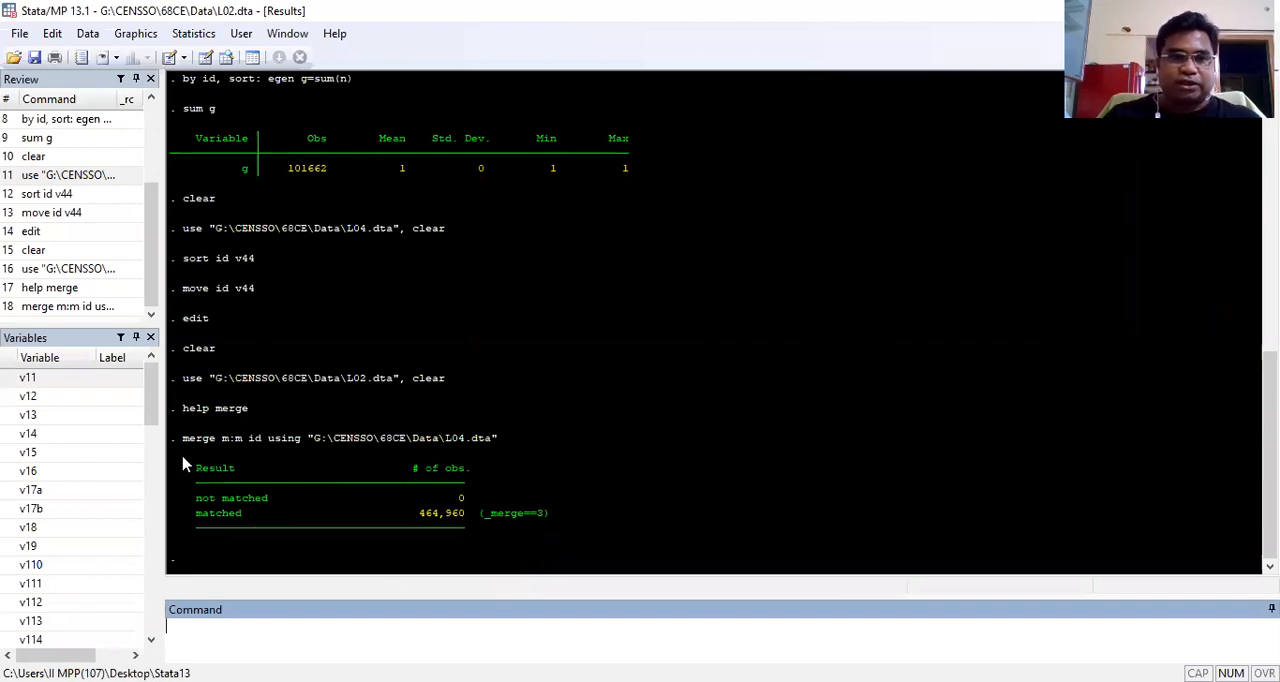
Step: Examine the generated merge m:m command and its table of matched and unmatched observations
drag(183, 445, 517, 443)
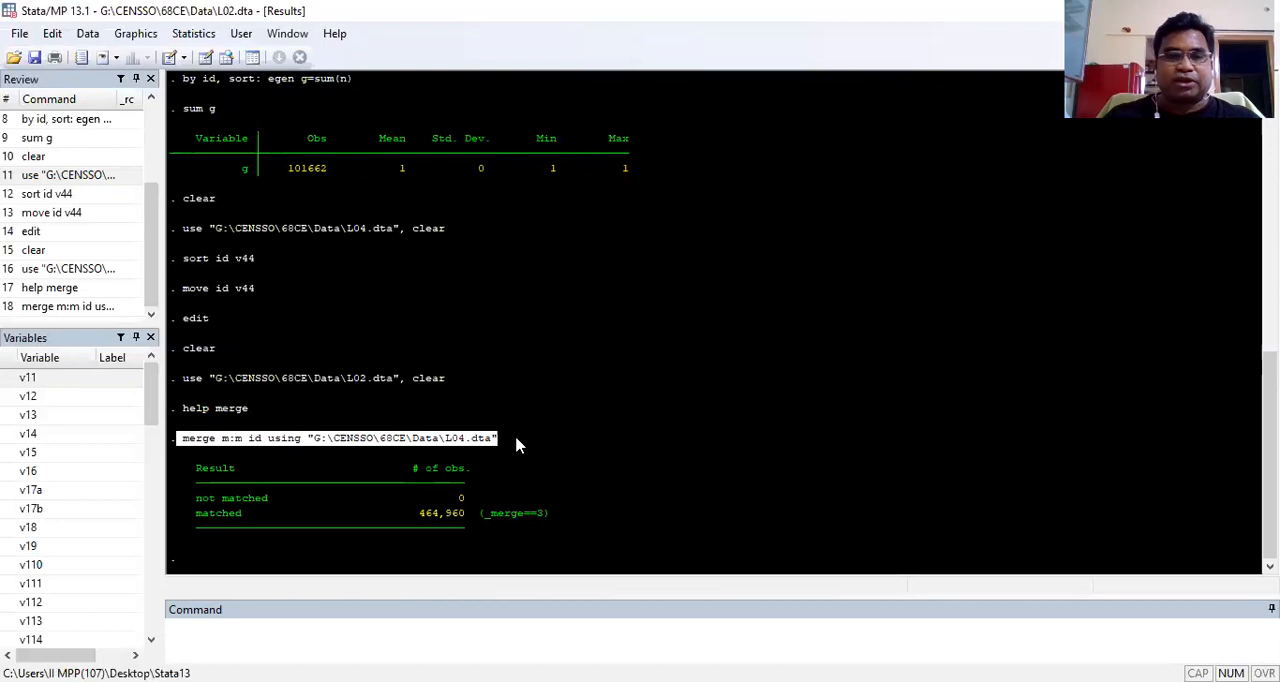
click(242, 427)
drag(181, 438, 490, 456)
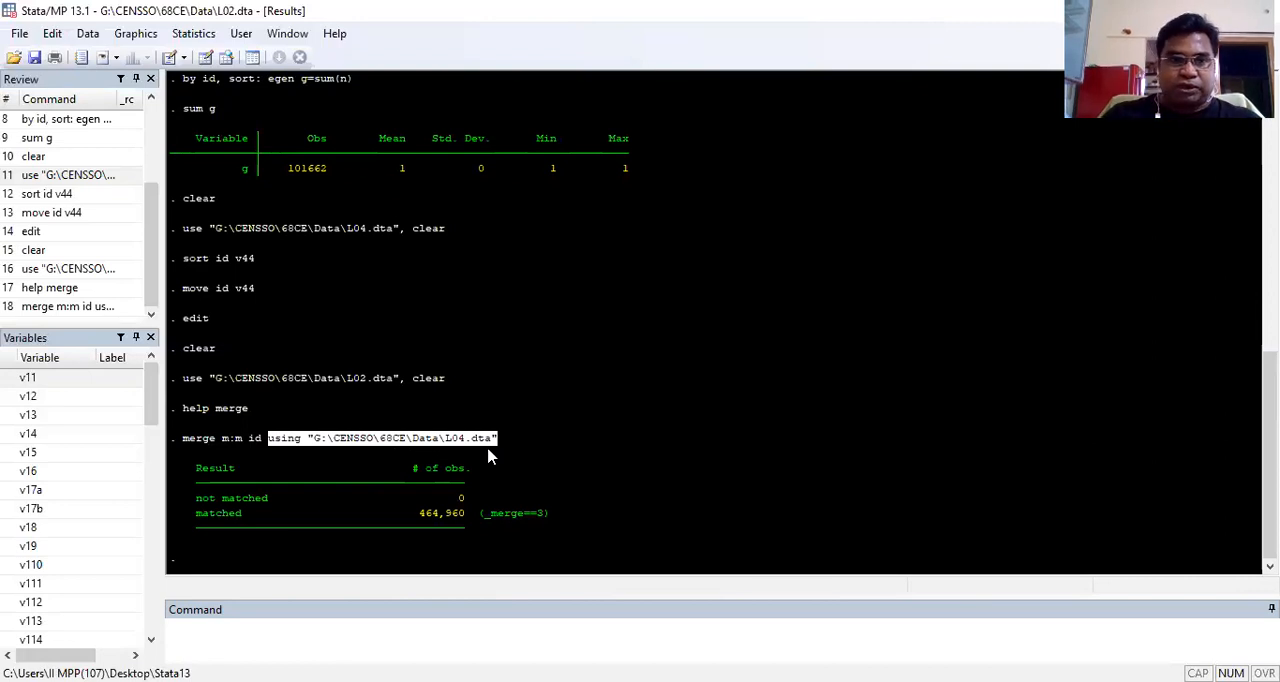
drag(192, 466, 215, 530)
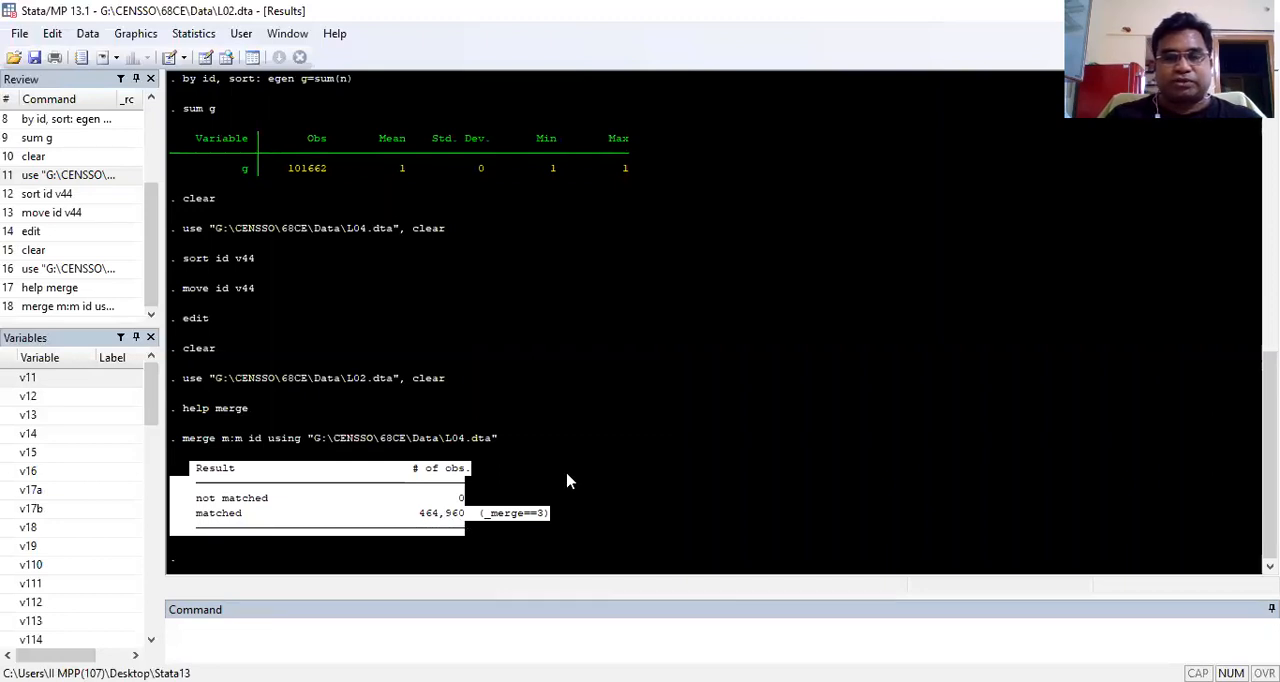
click(549, 524)
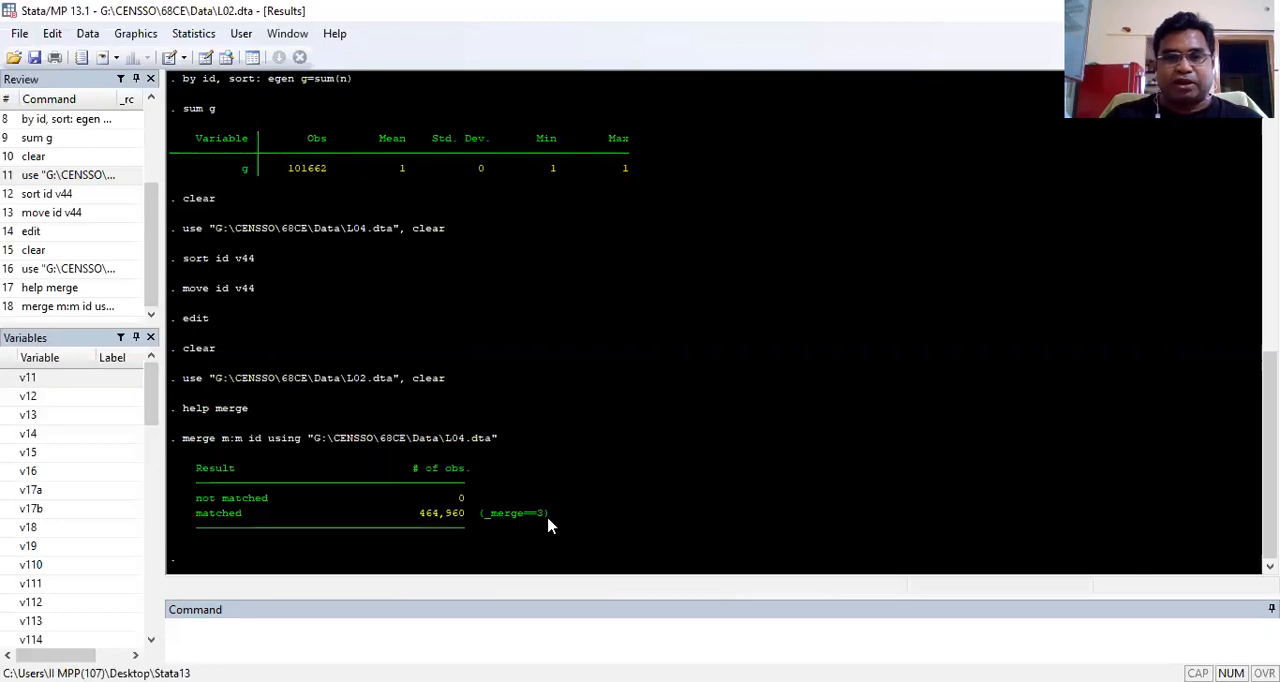
click(223, 640)
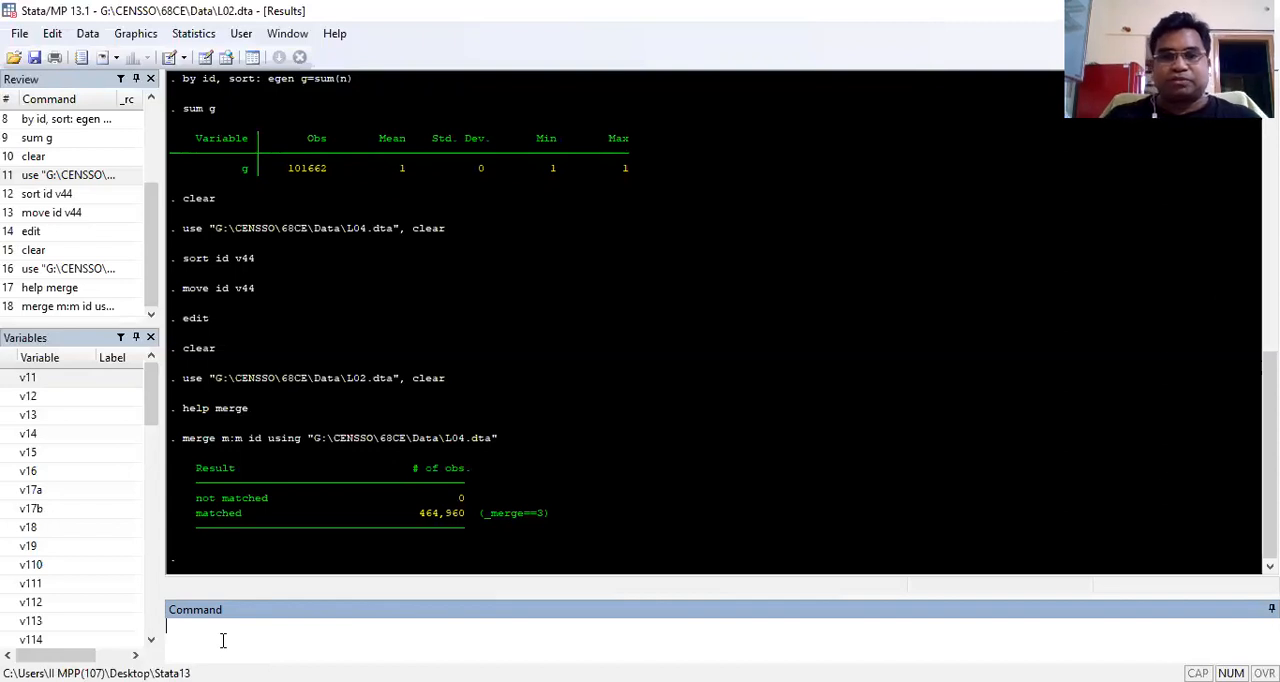
Step: Open the merged dataset in the Data Editor and examine where the L04 variables starting at v42 follow id and weight
text(ed)
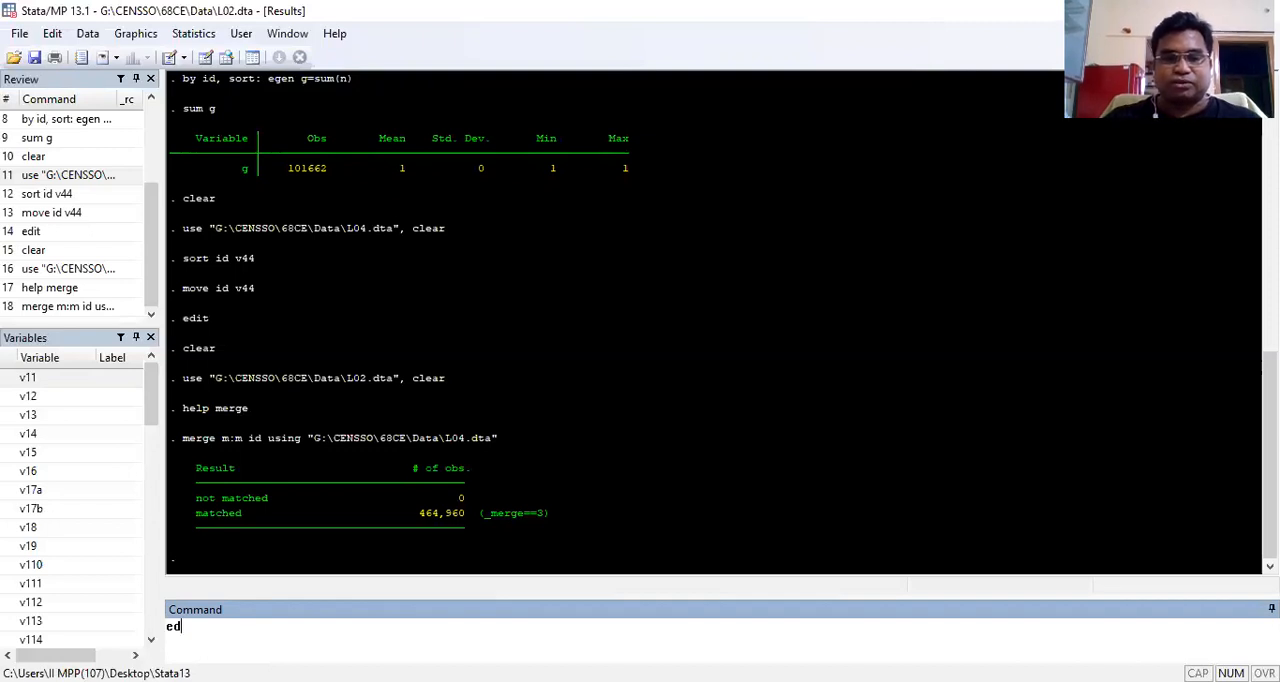
text(i)
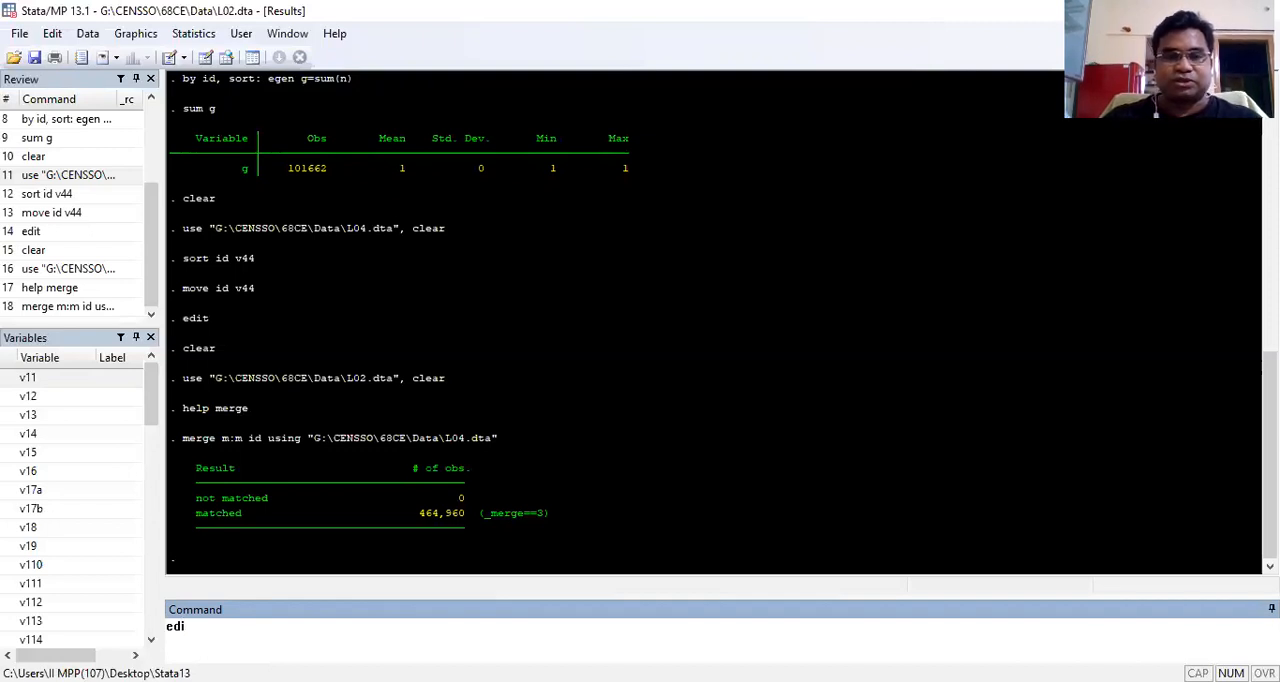
text(t)
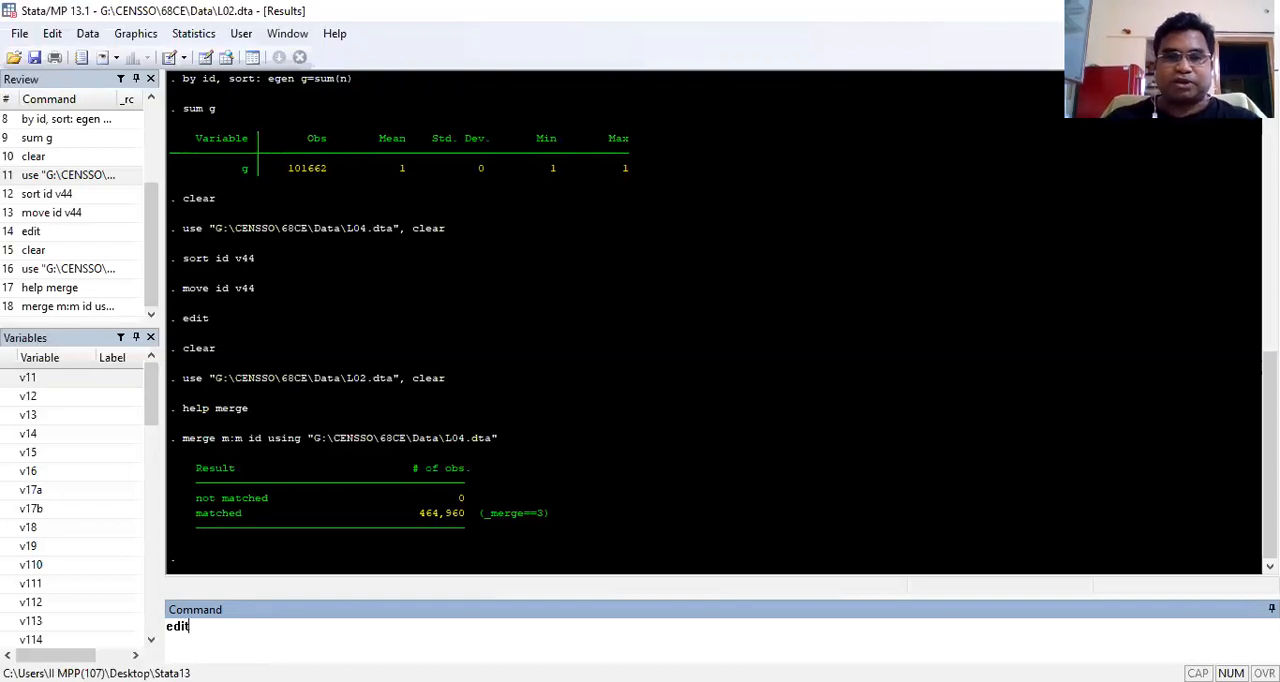
key(Return)
drag(172, 652, 230, 651)
click(268, 652)
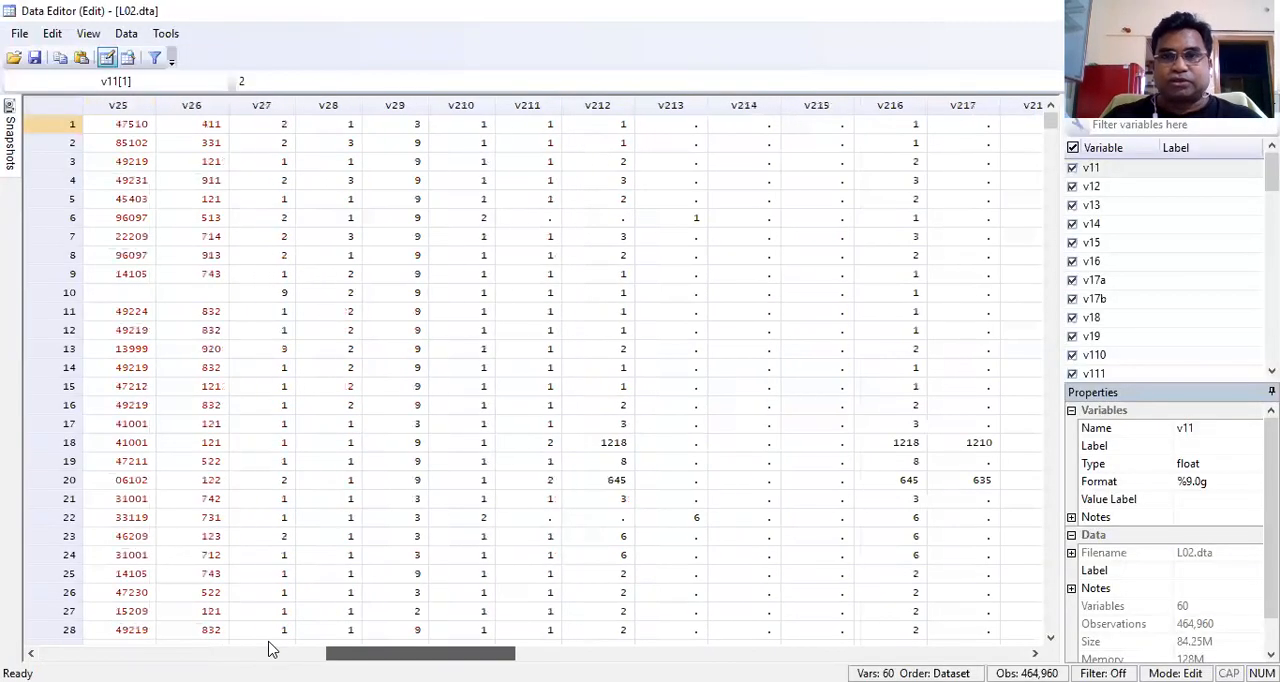
scroll(268, 650, right, 3)
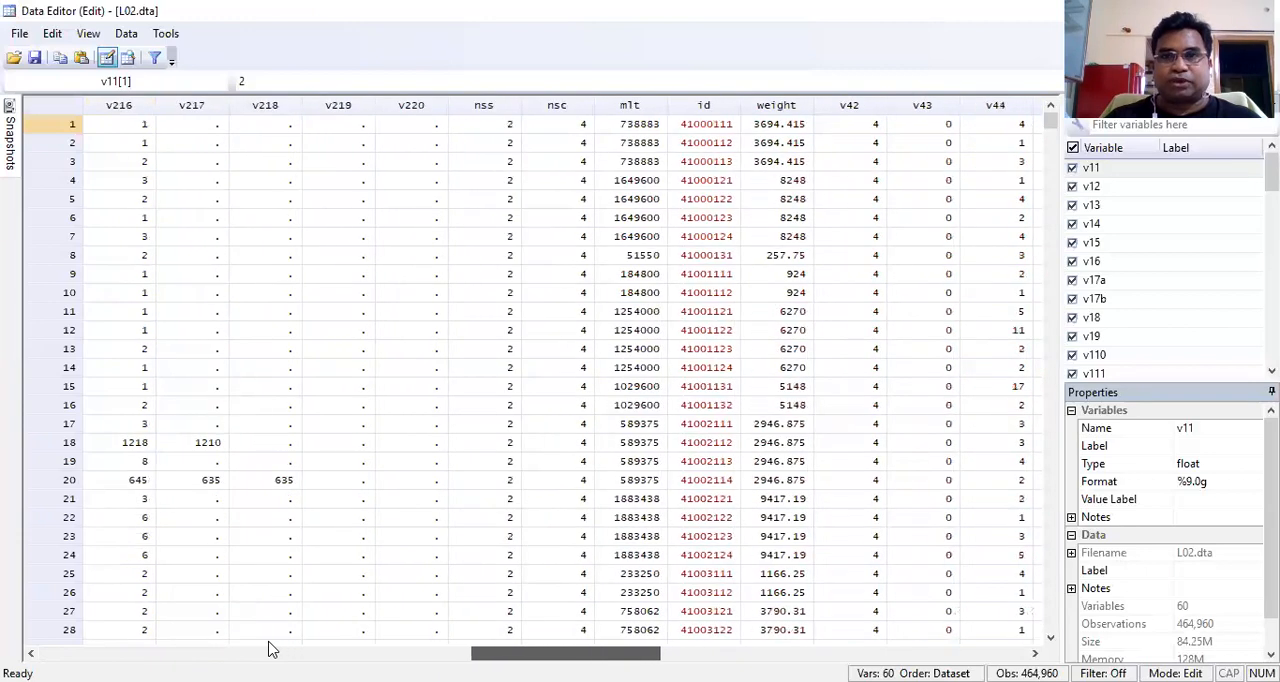
scroll(268, 650, right, 2)
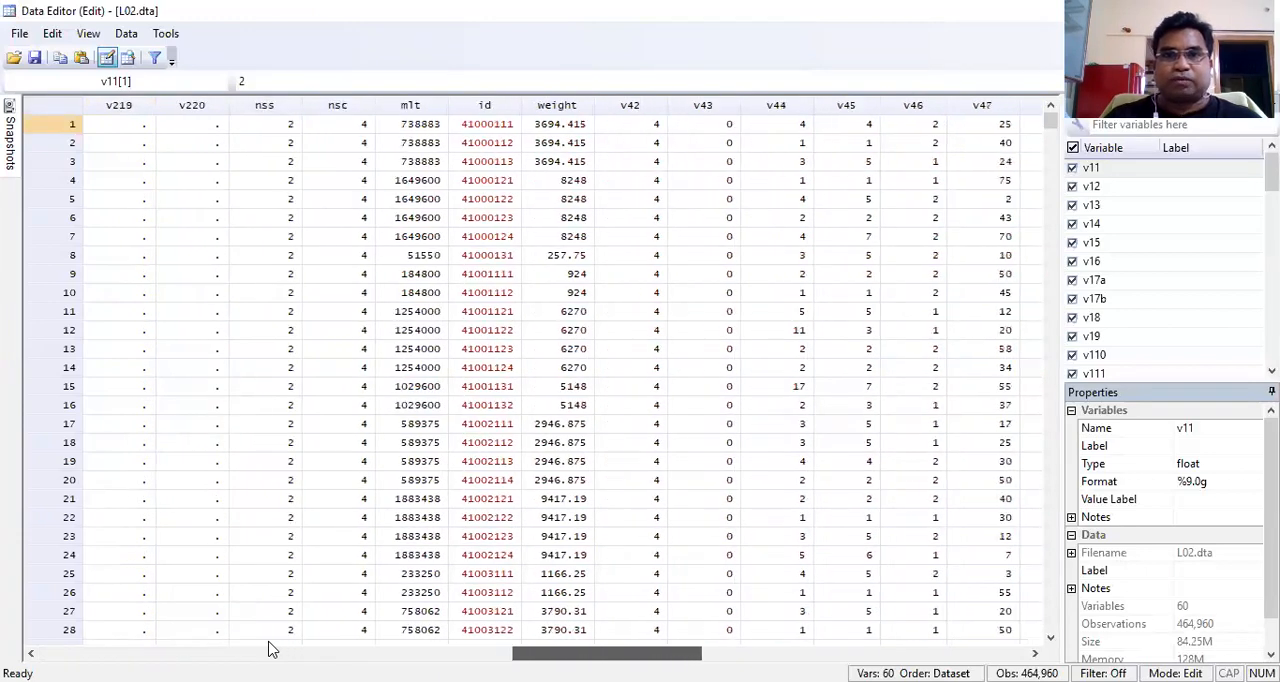
scroll(268, 650, right, 5)
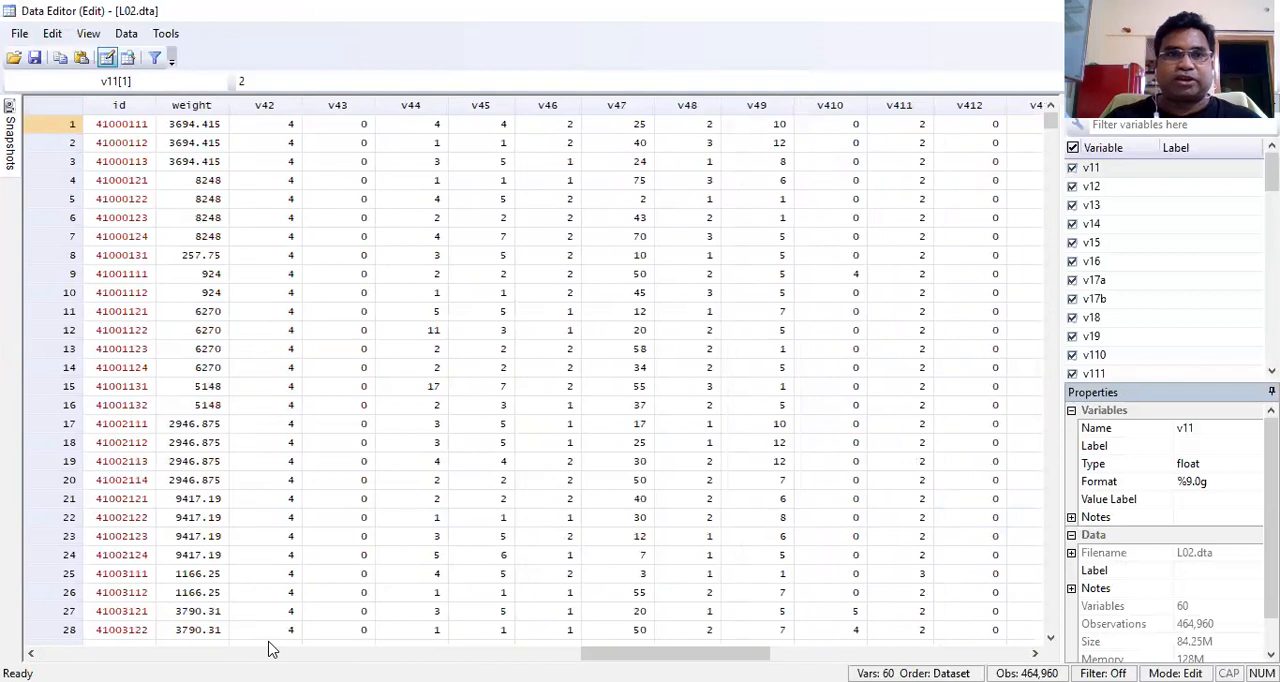
click(266, 106)
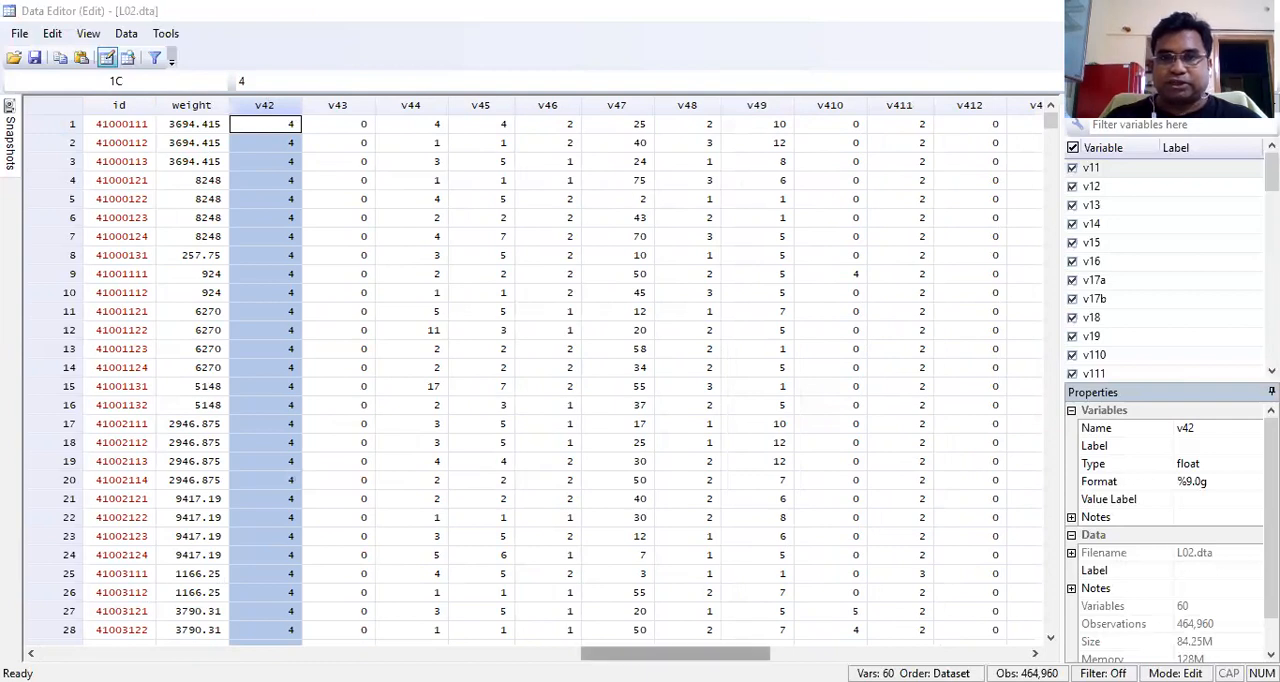
Step: Inspect the _merge column at the end of the merged data and close the Data Editor
drag(675, 653, 810, 653)
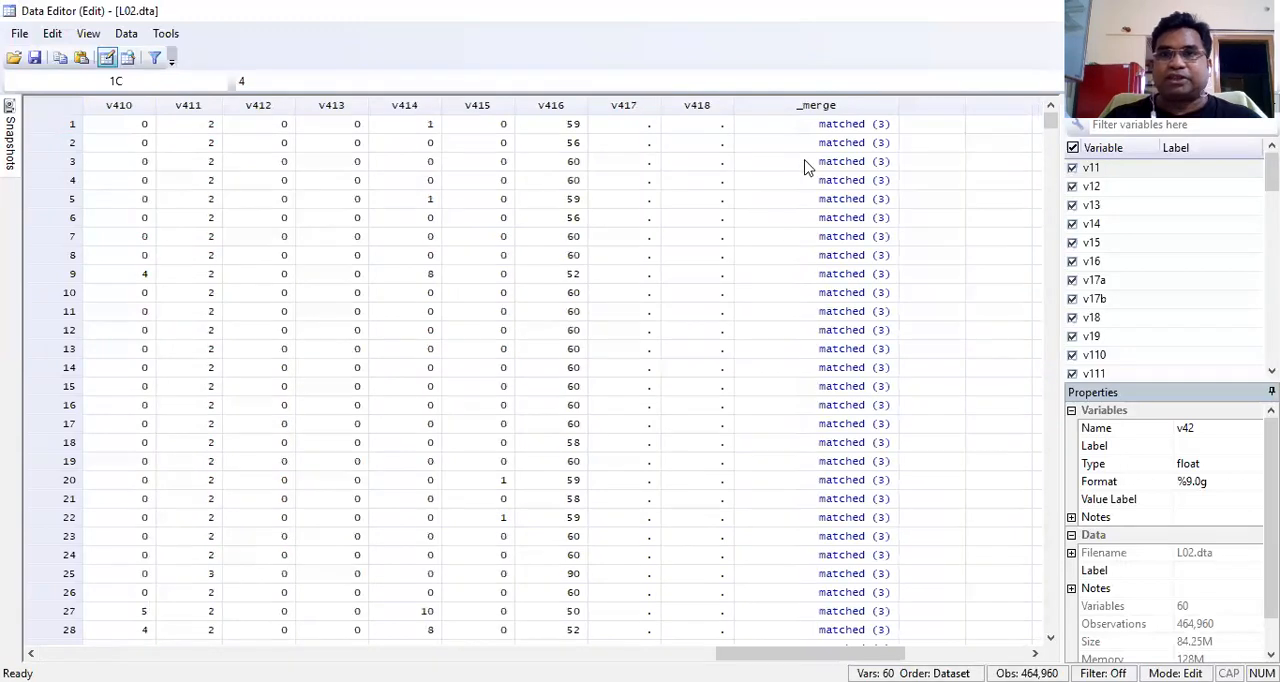
click(828, 106)
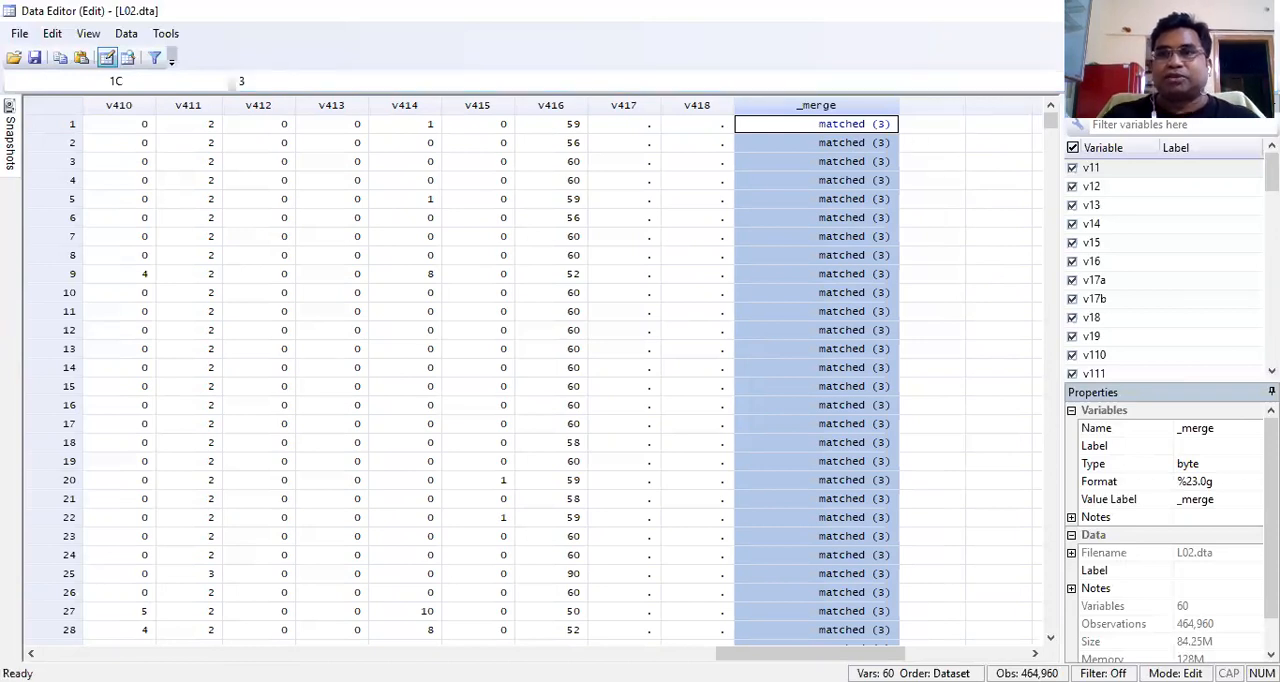
click(1259, 10)
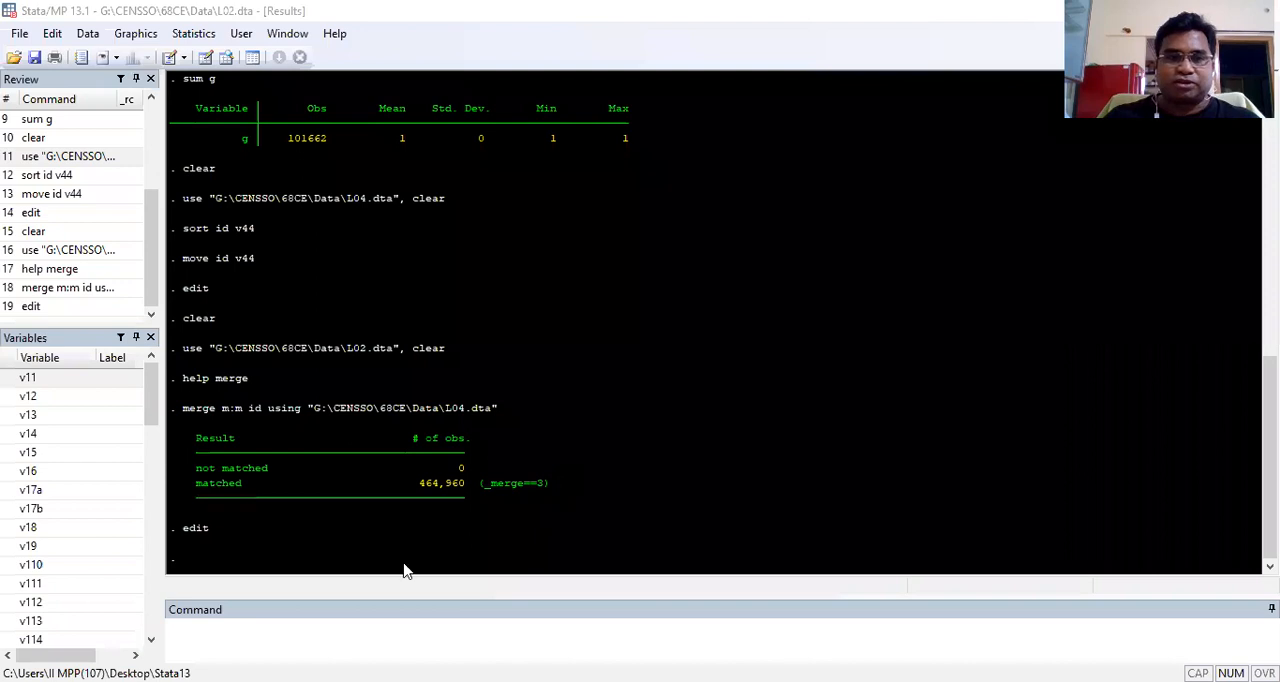
Step: Drop the _merge variable from the merged dataset
click(249, 638)
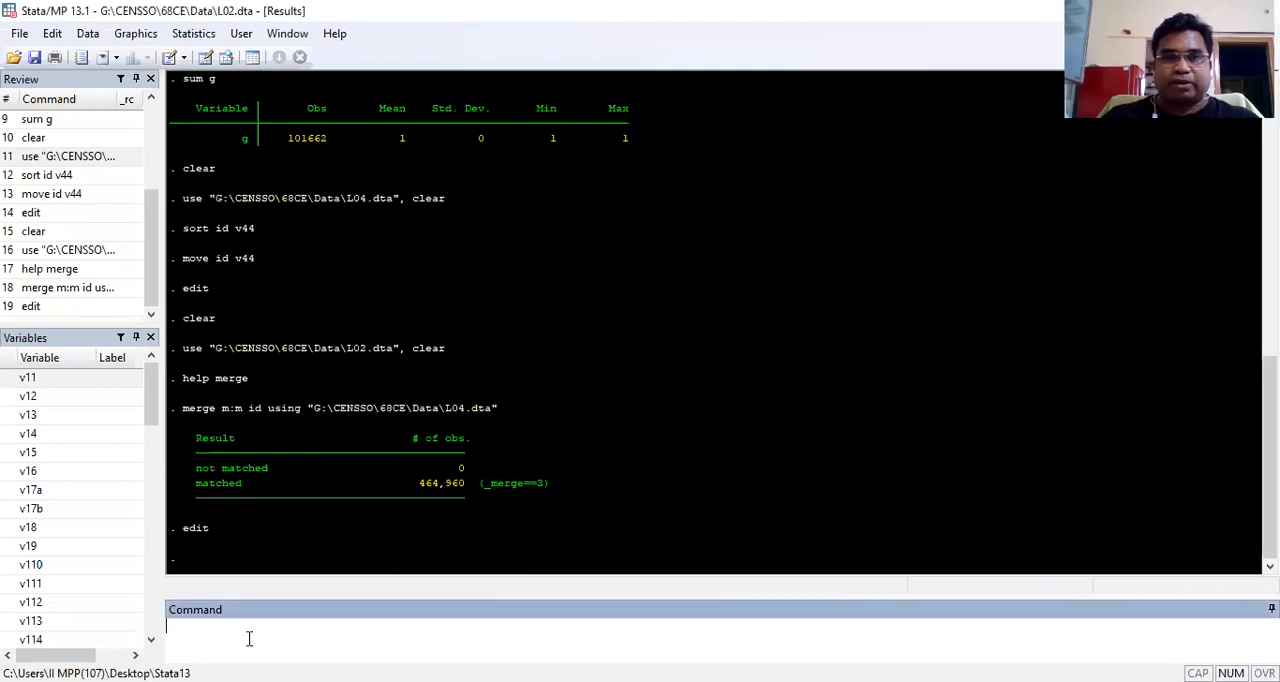
text(drop)
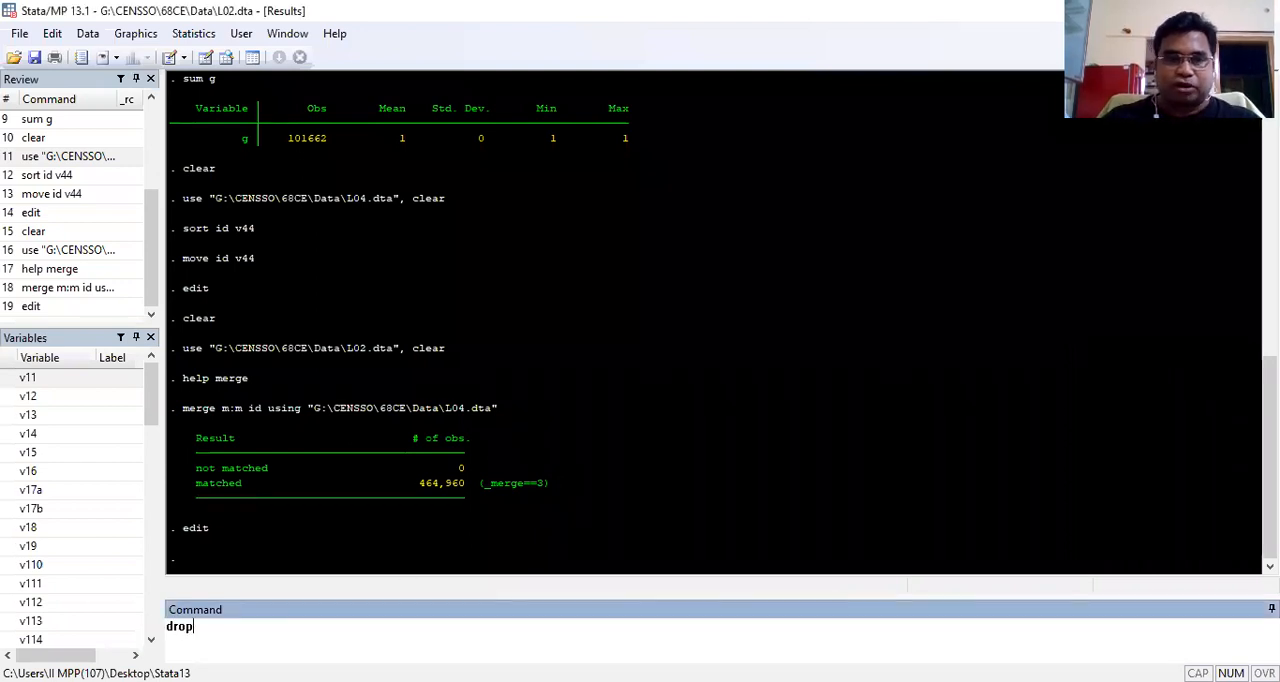
text( _merge)
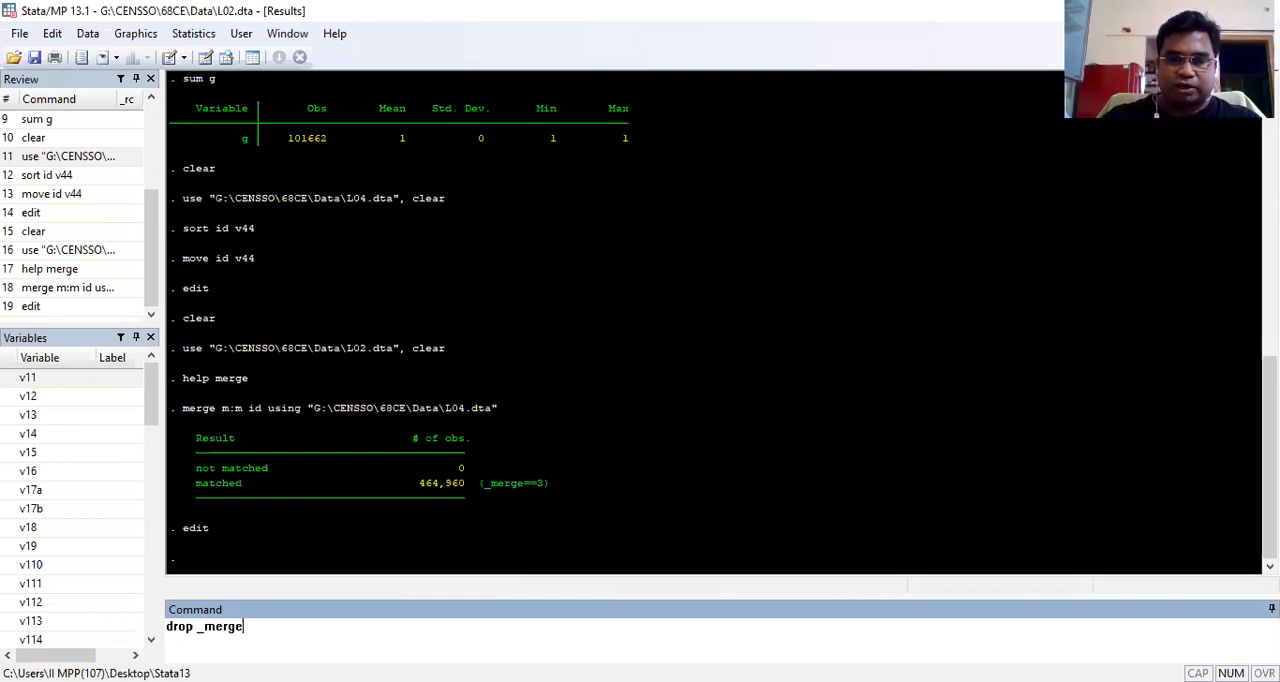
key(Return)
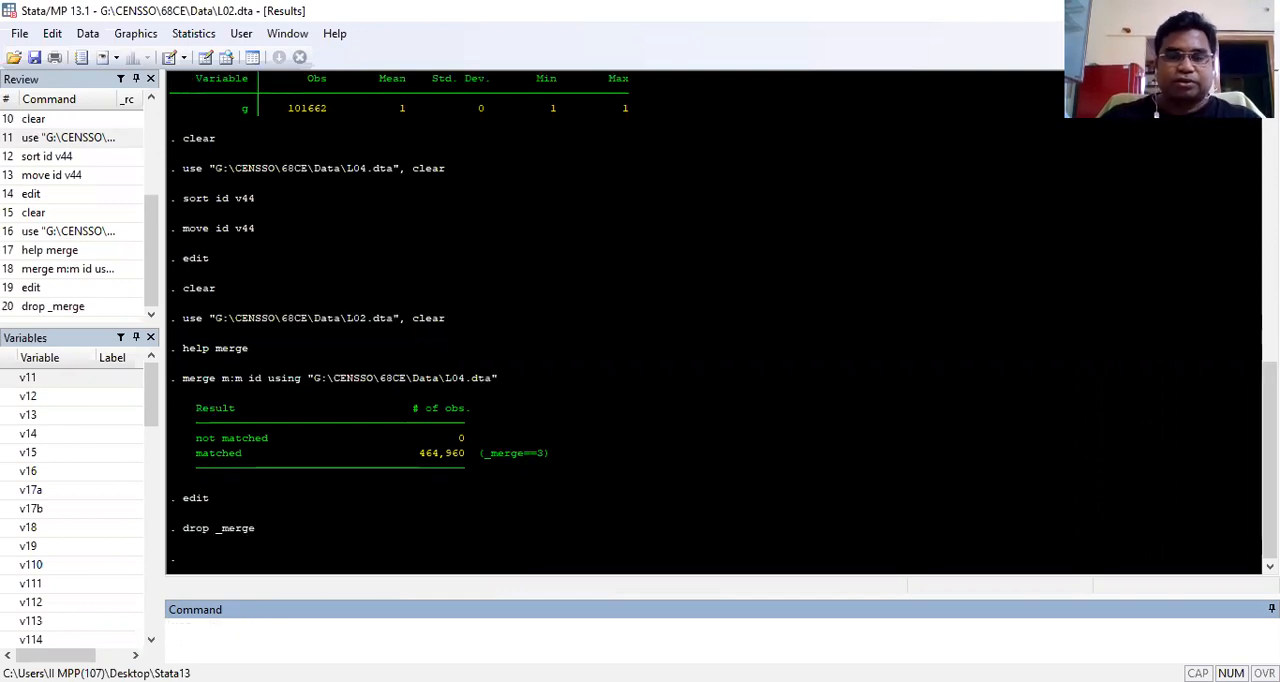
Step: Check the last columns of the dataset in the Data Editor for _merge, and return to the command line
text(edit)
key(Return)
drag(150, 653, 835, 653)
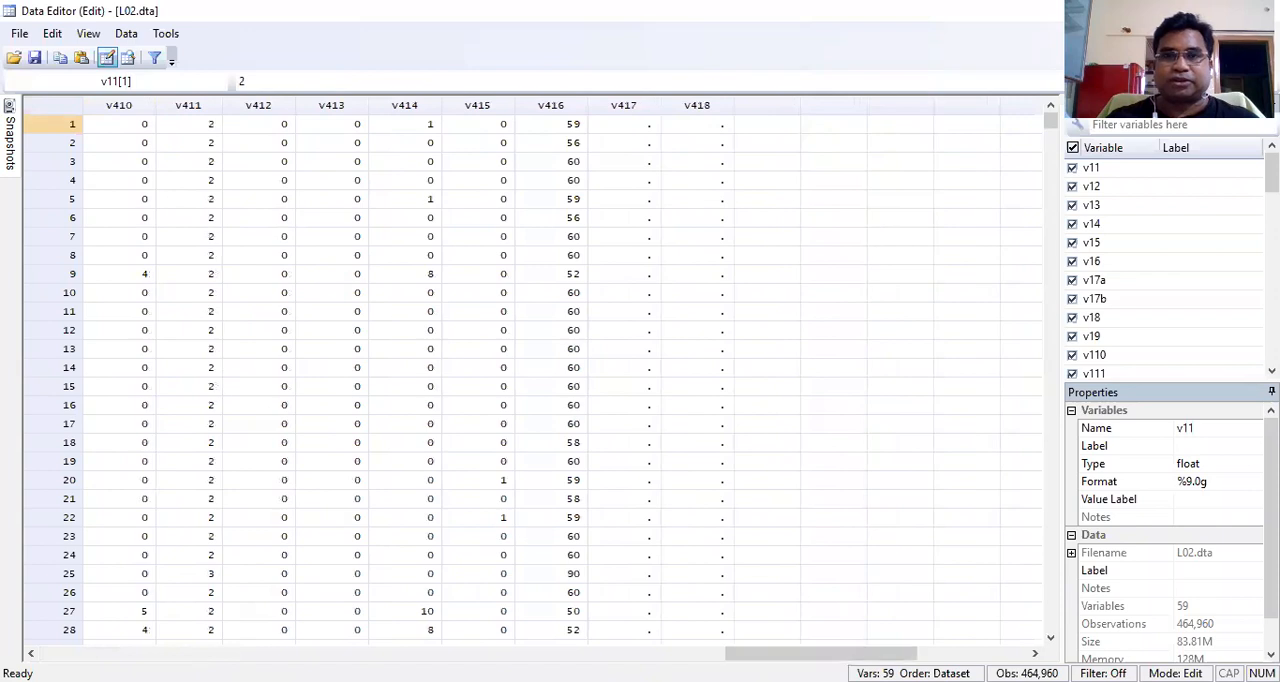
click(1260, 10)
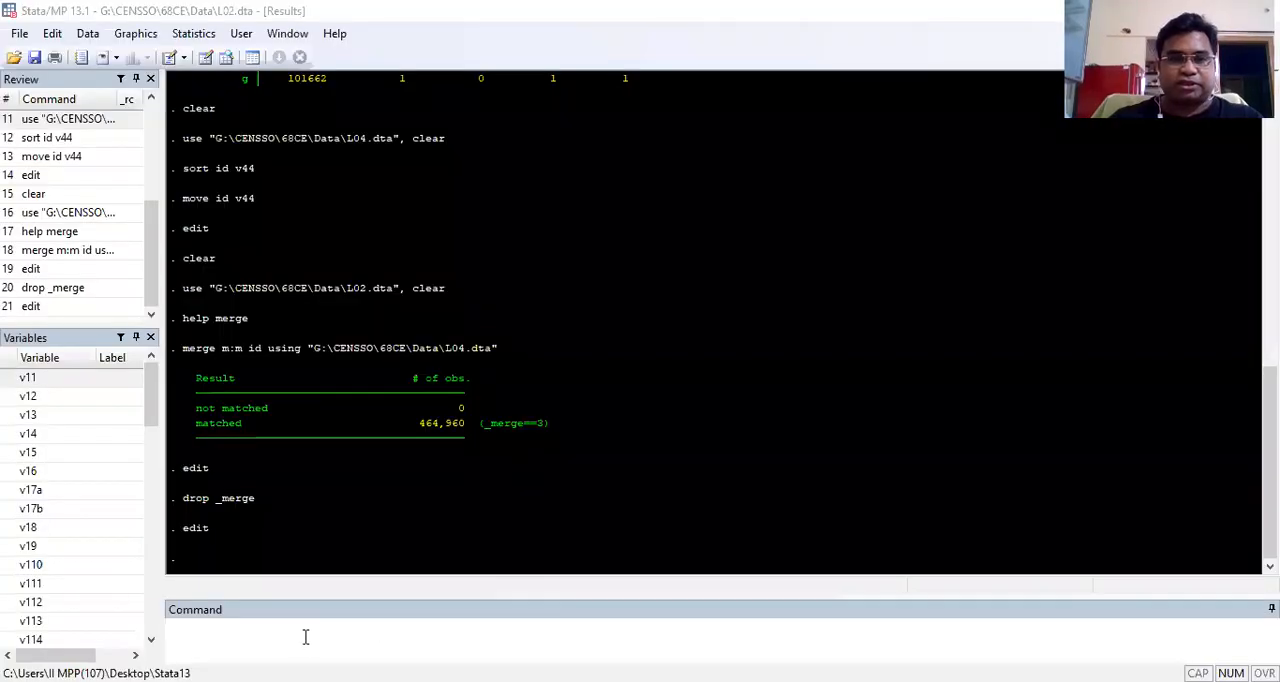
click(306, 637)
text(clea)
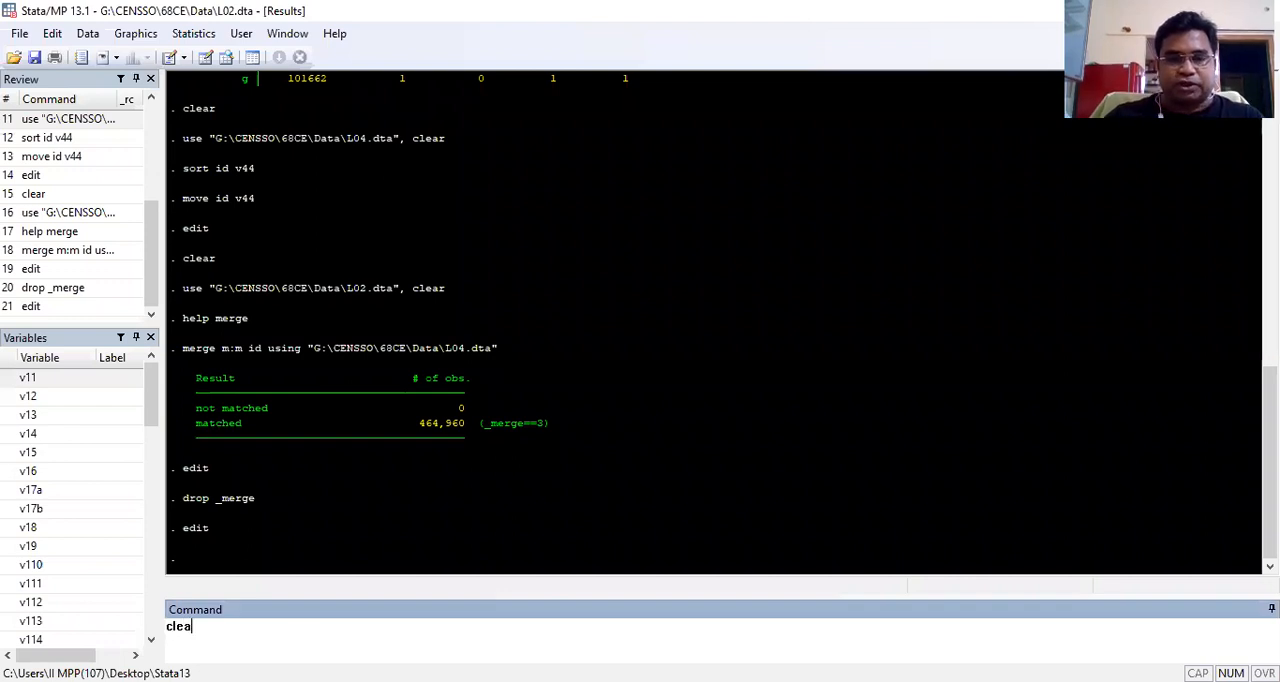
key(BackSpace)
key(BackSpace)
key(BackSpace)
key(BackSpace)
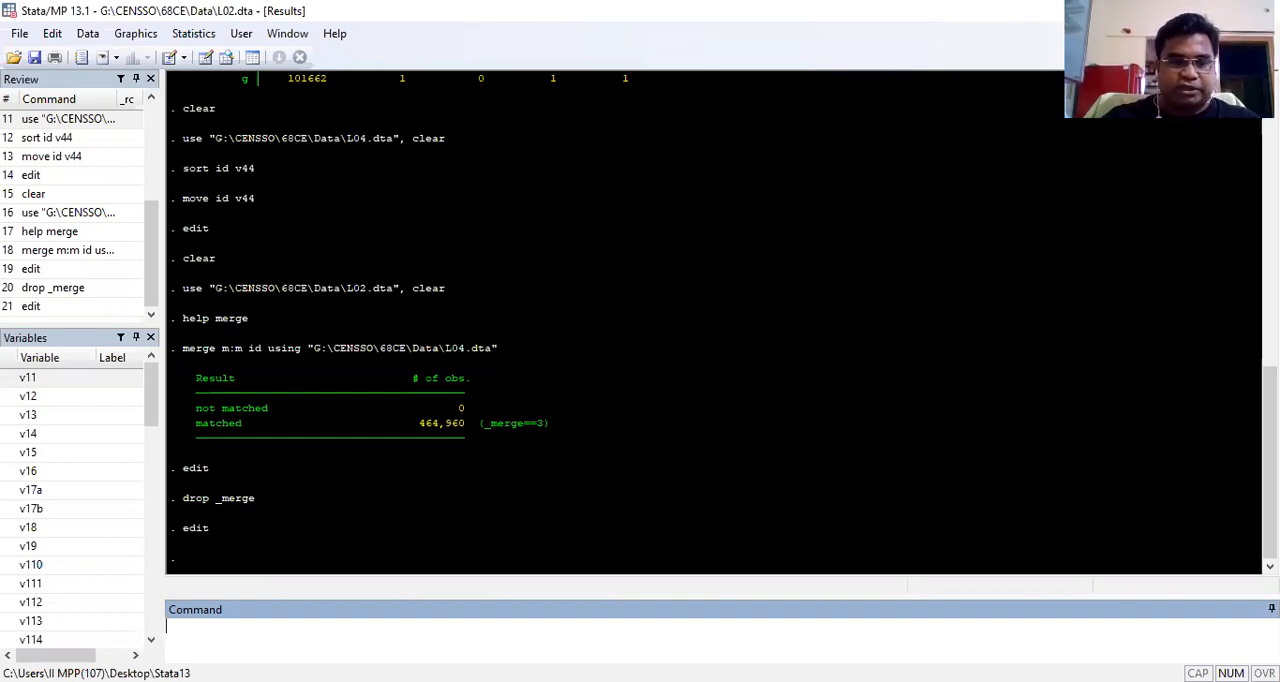
Step: Count the observations in the merged dataset
text(count)
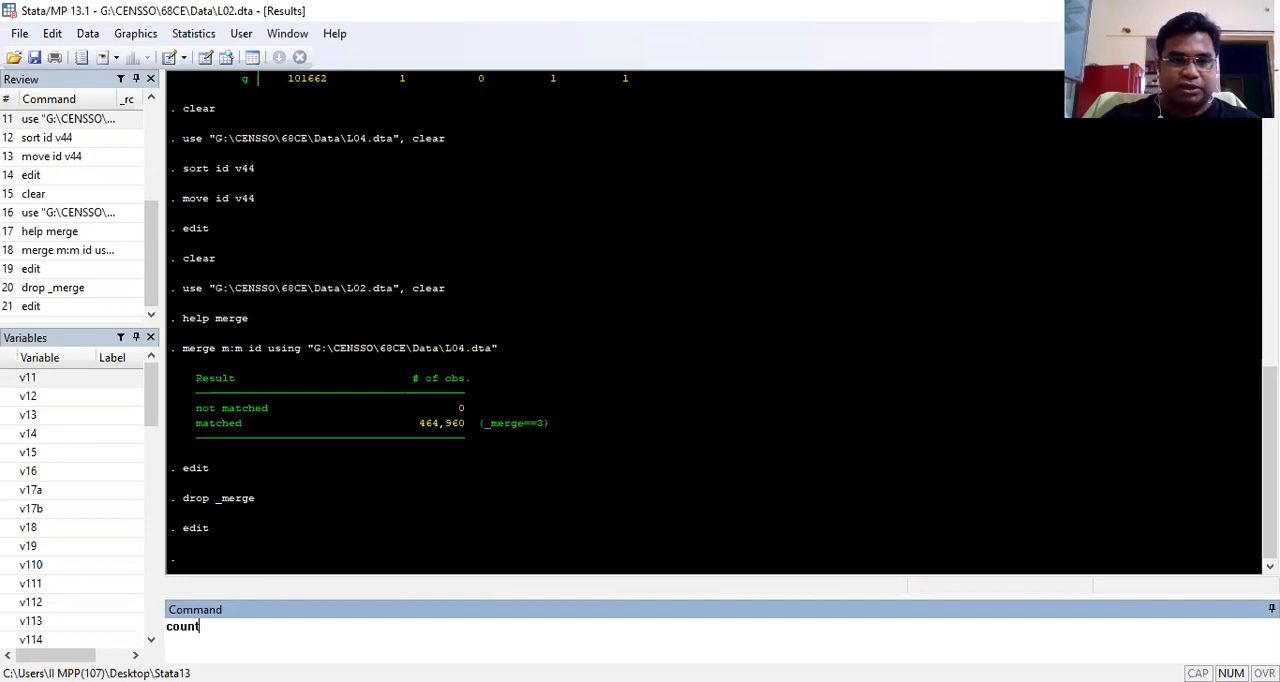
key(Return)
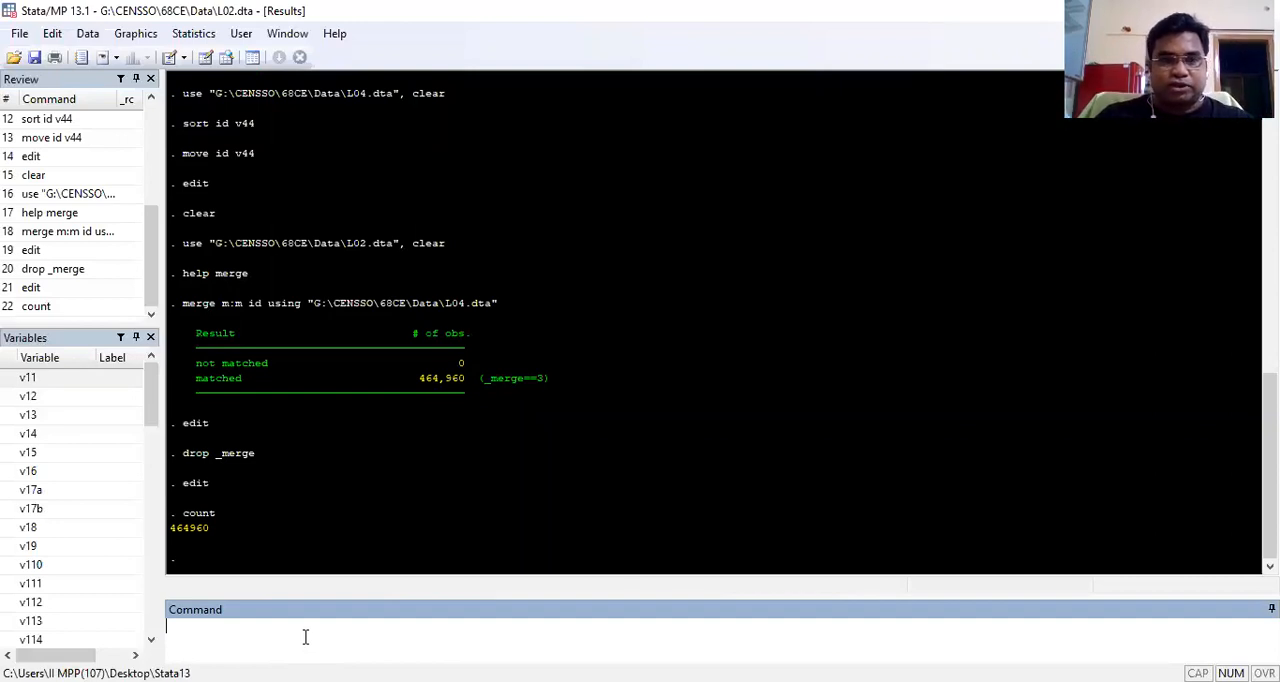
Step: Clear the merged data and load G:\CENSSO\68CE\Data\L05.dta by reusing the earlier use command with the file name changed to L05
text(clear)
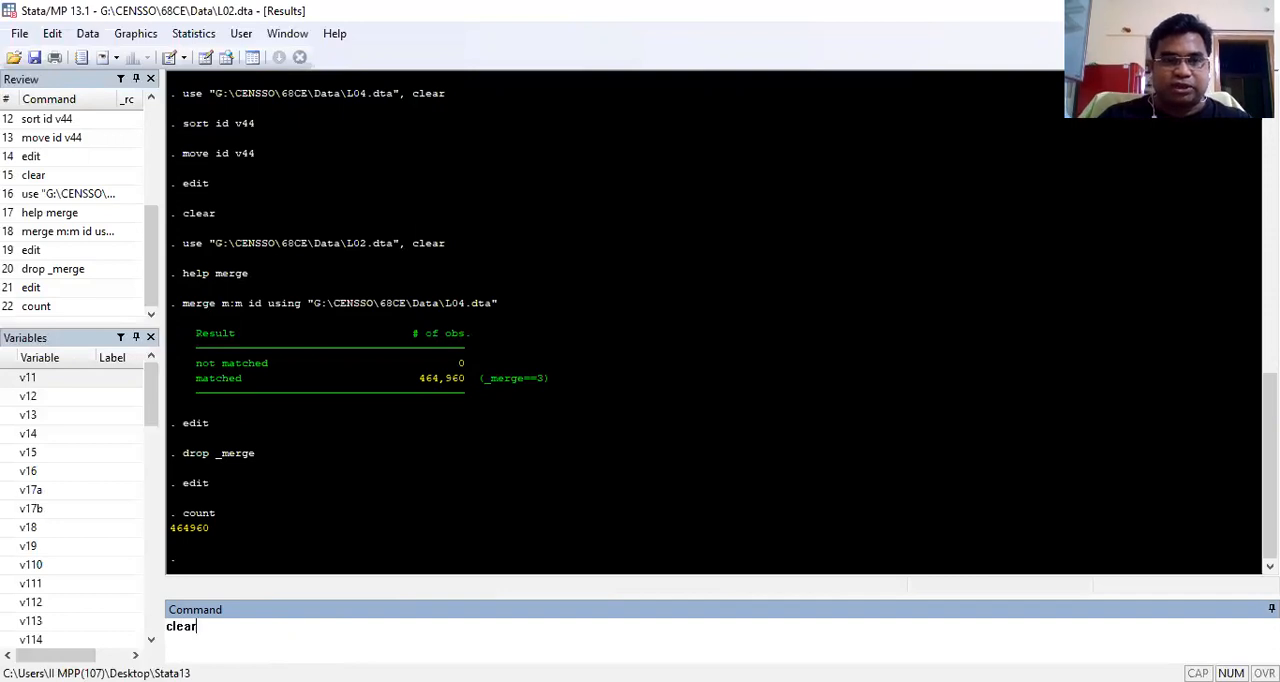
key(Return)
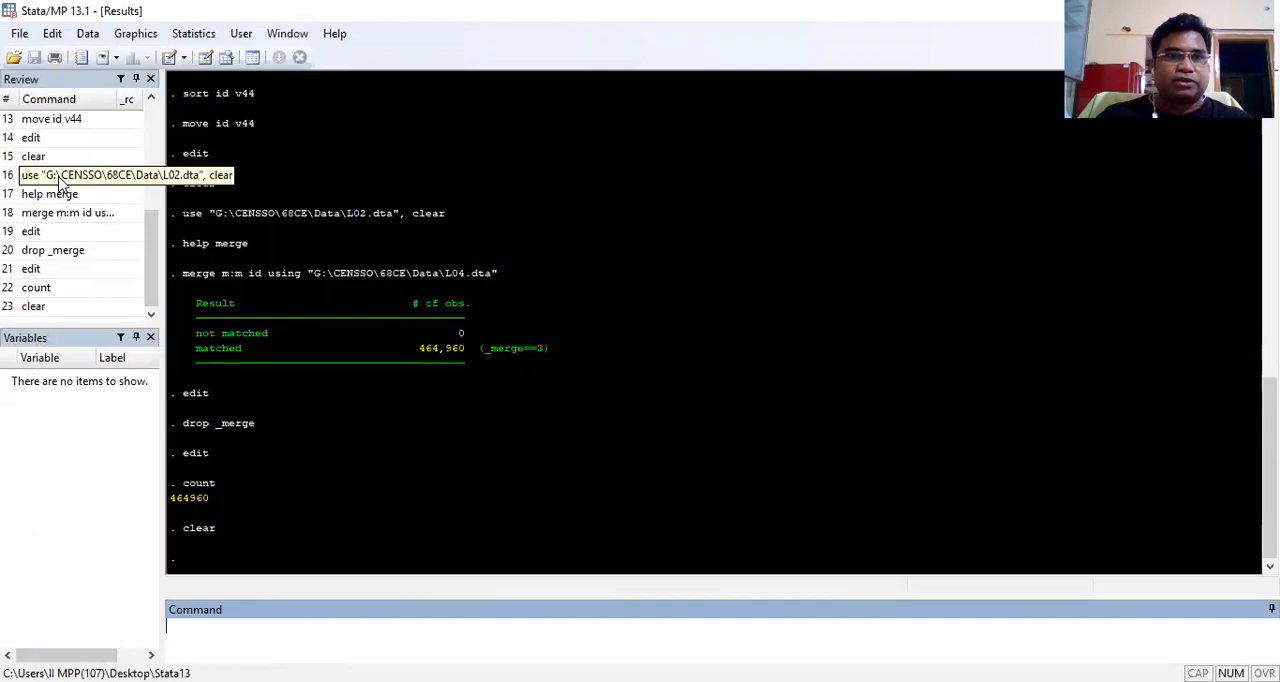
click(60, 180)
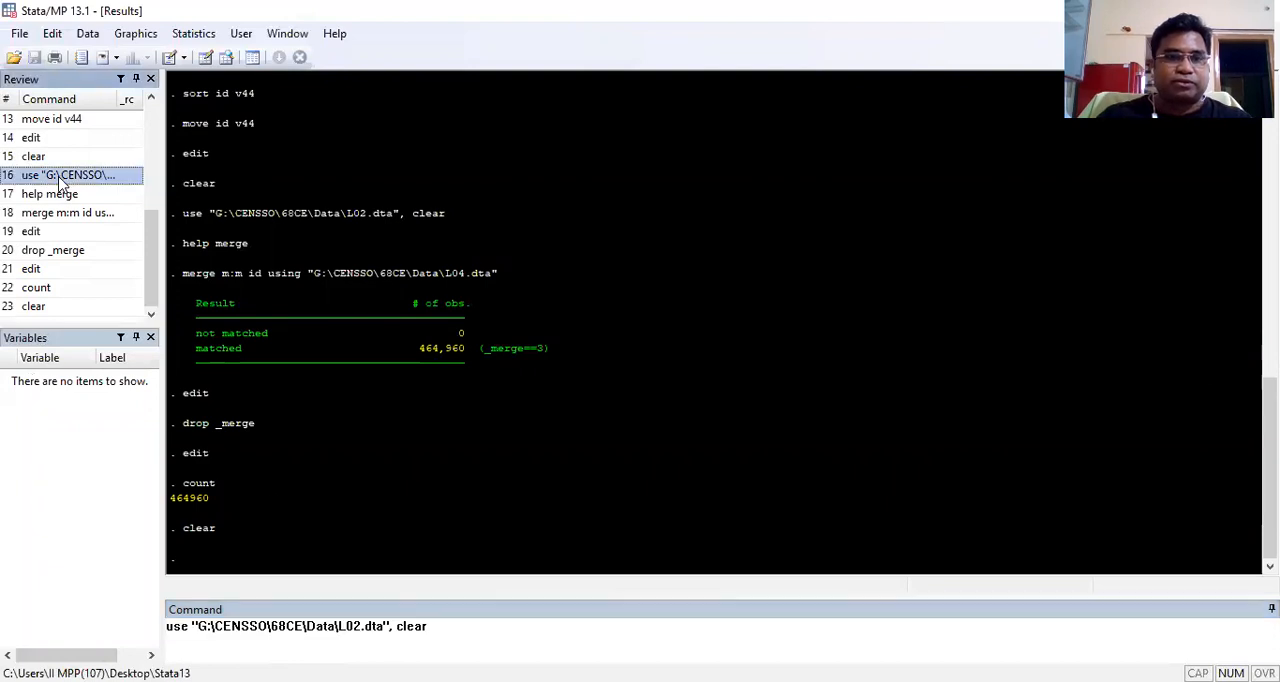
click(359, 626)
key(BackSpace)
text(5)
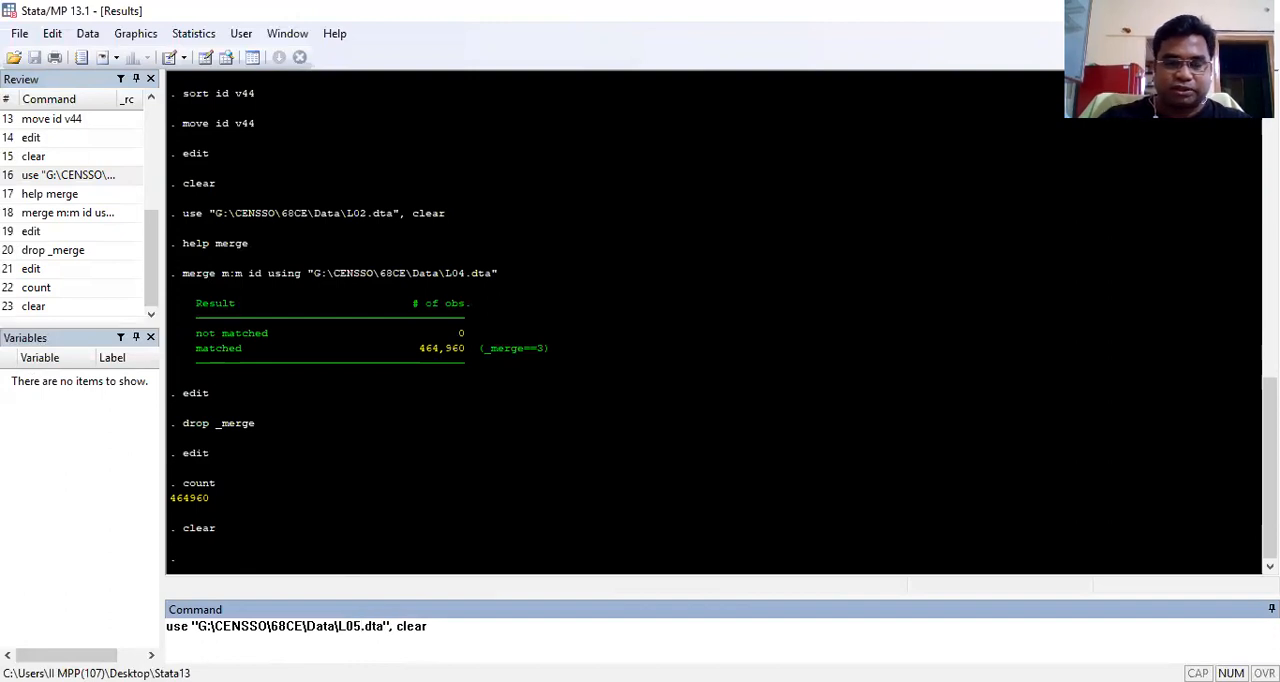
key(Return)
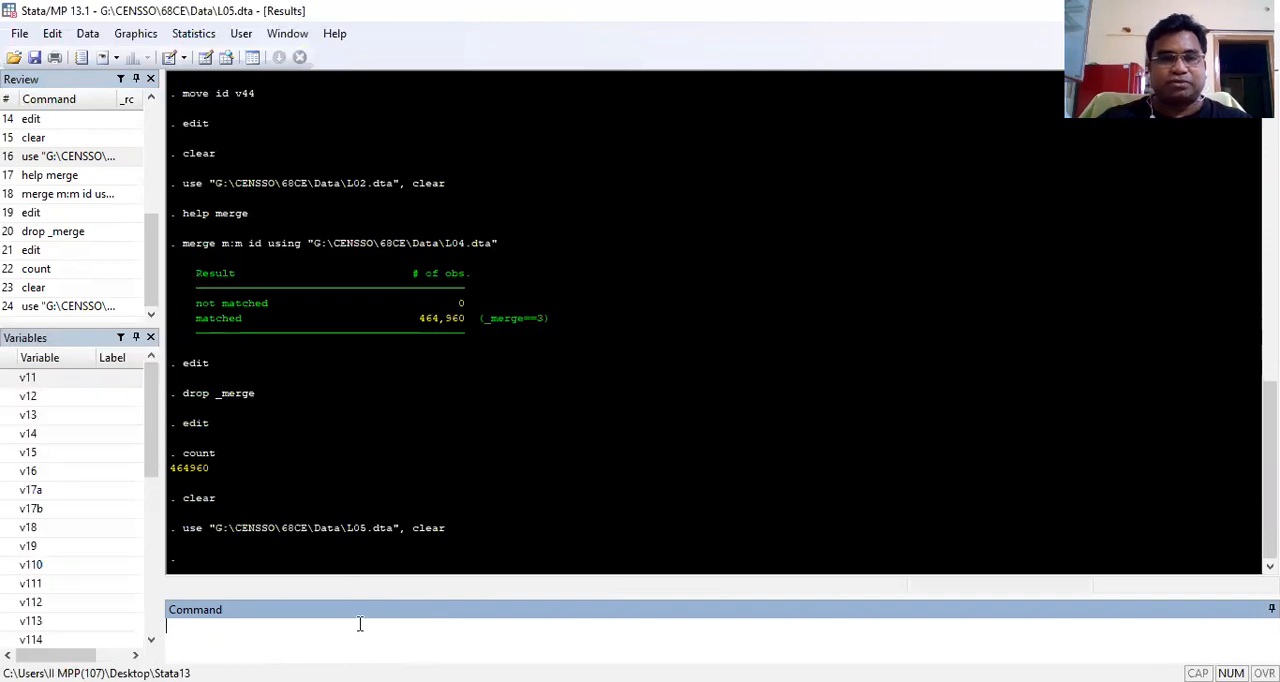
Step: Count the observations in L05.dta and highlight the resulting number
text(count)
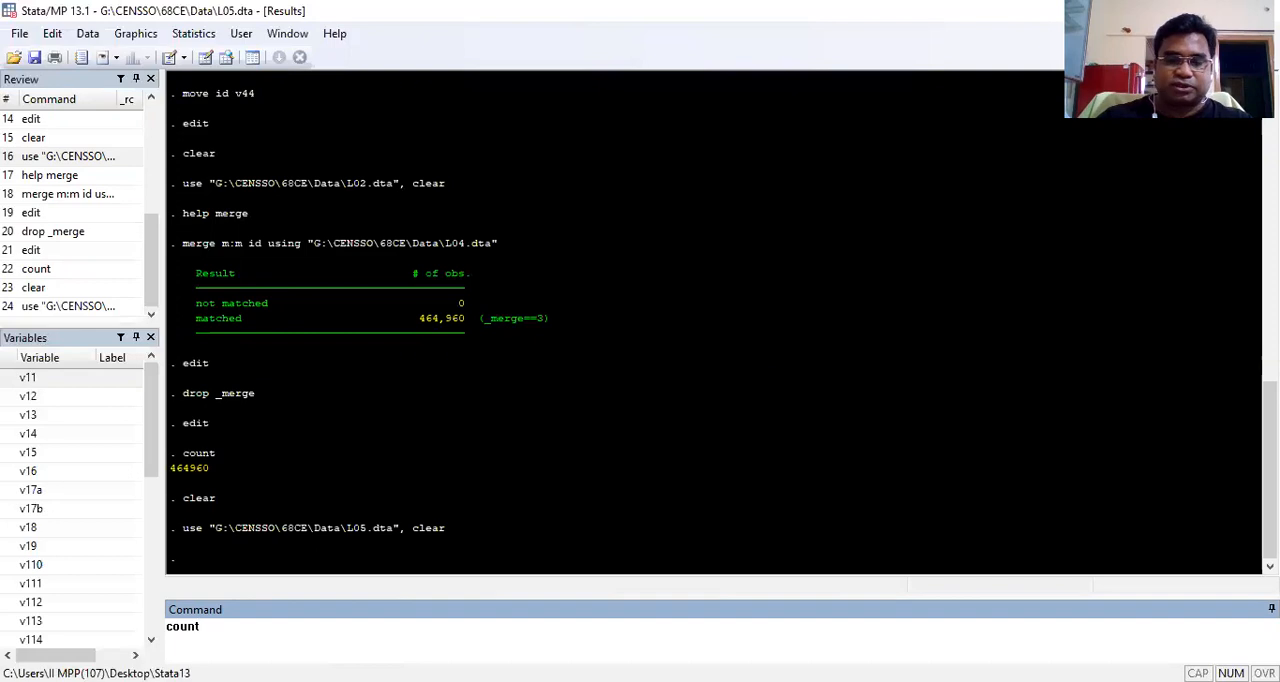
key(Return)
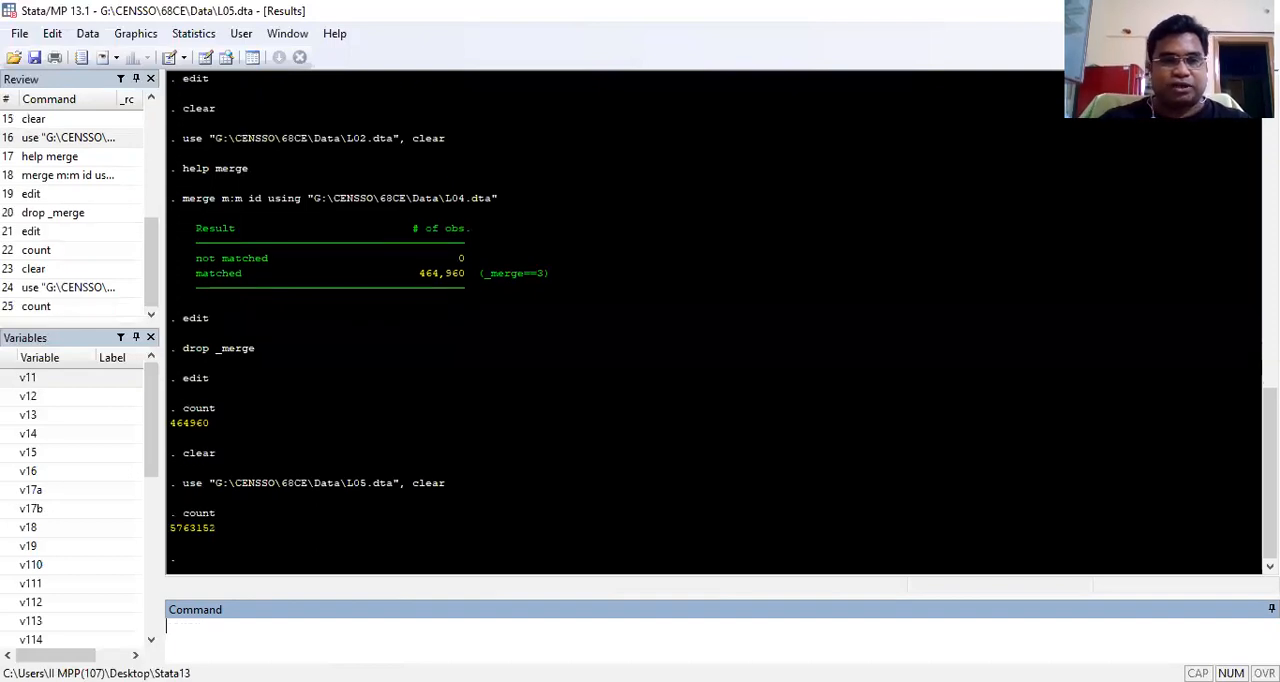
drag(170, 528, 213, 535)
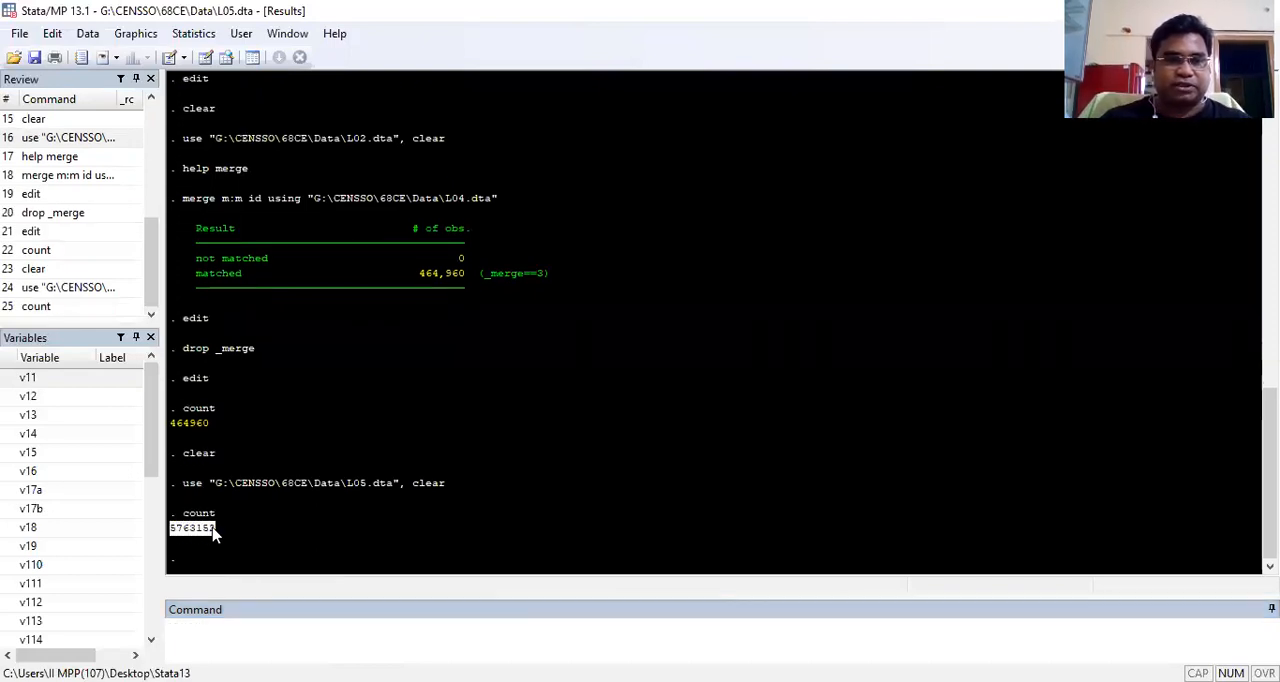
click(305, 537)
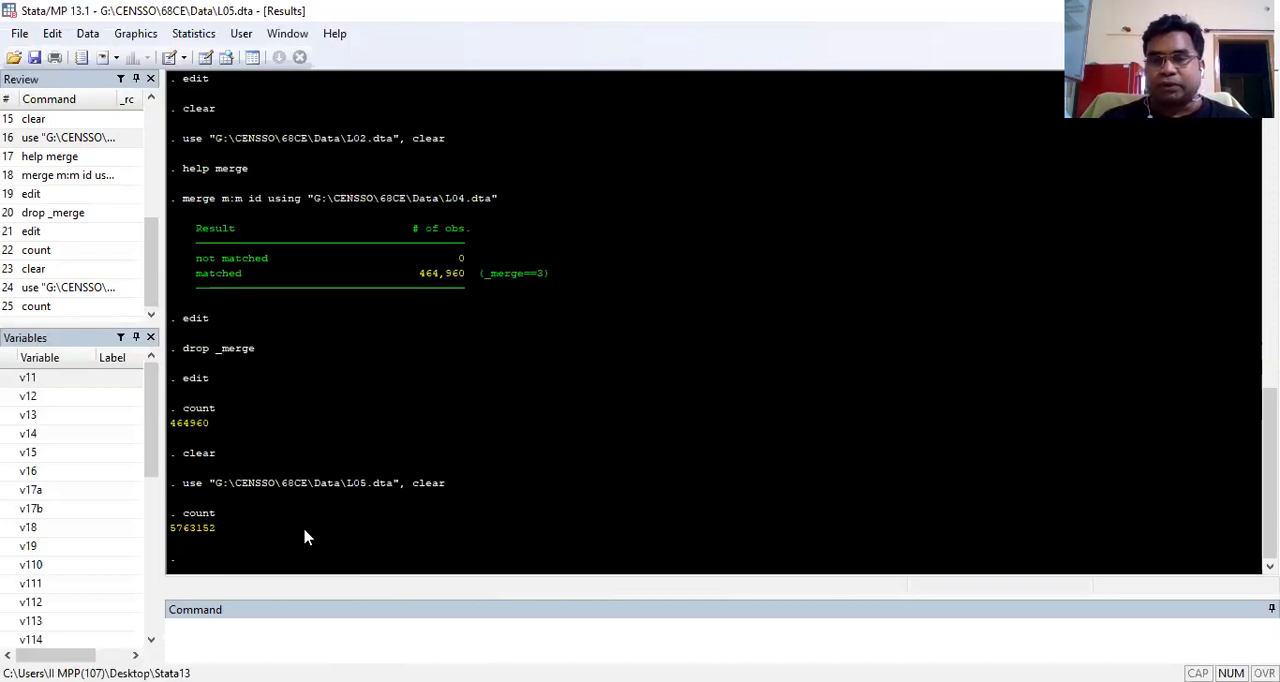
Step: Move the id variable to the position of v54 in the L05 dataset
click(245, 631)
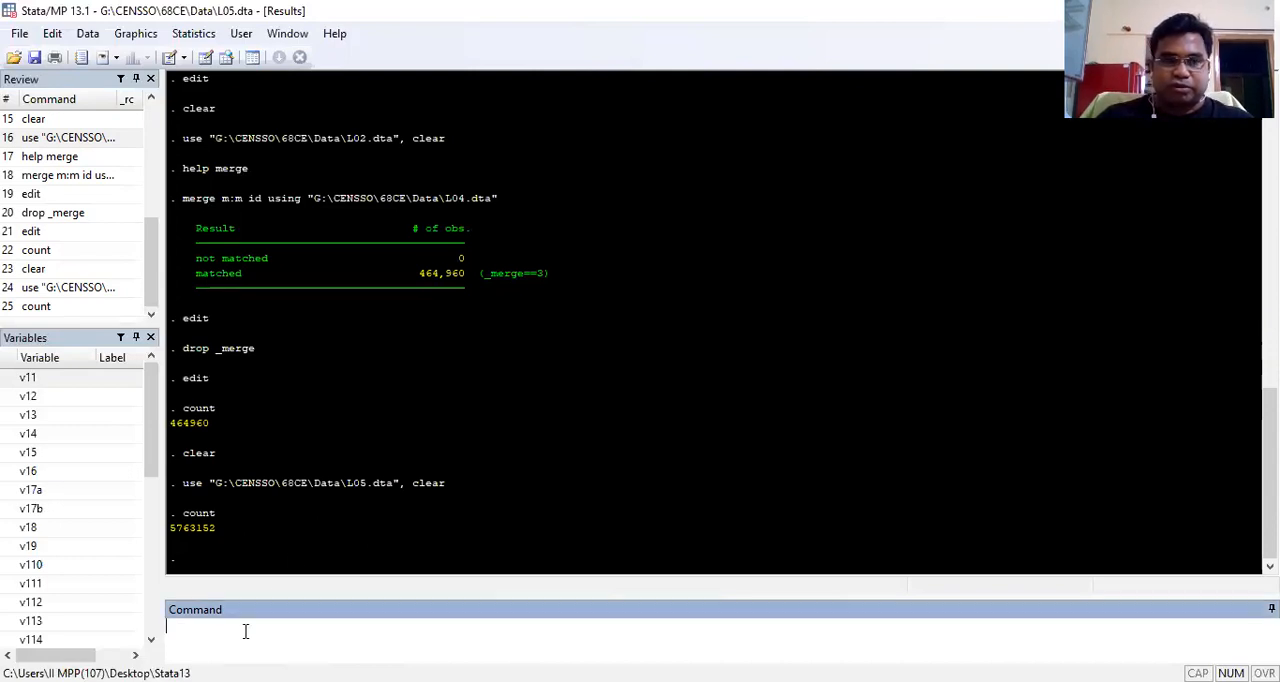
text(move id)
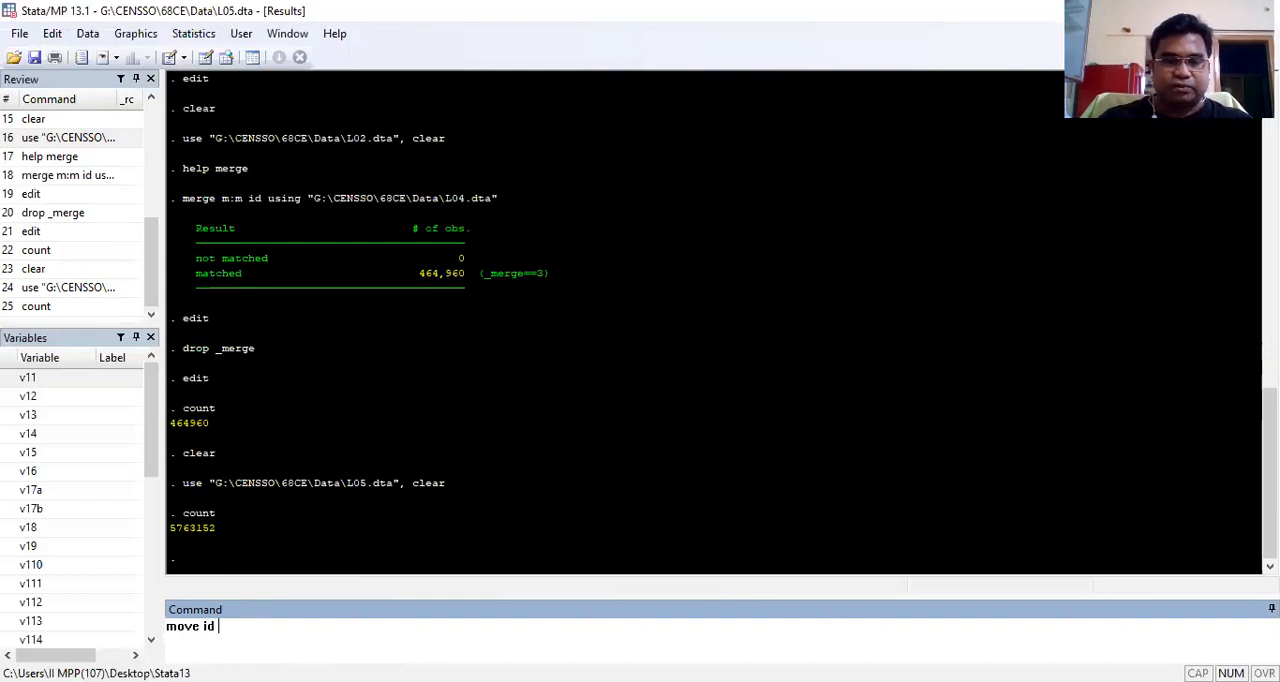
text( v)
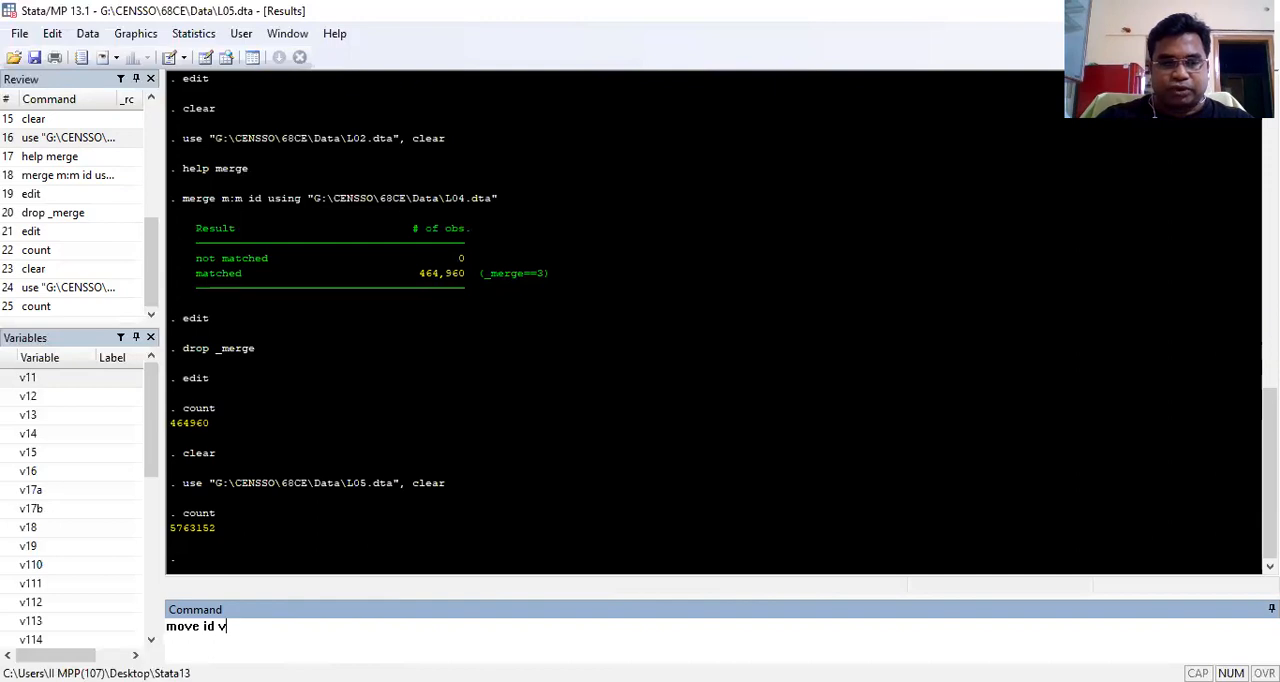
text(54)
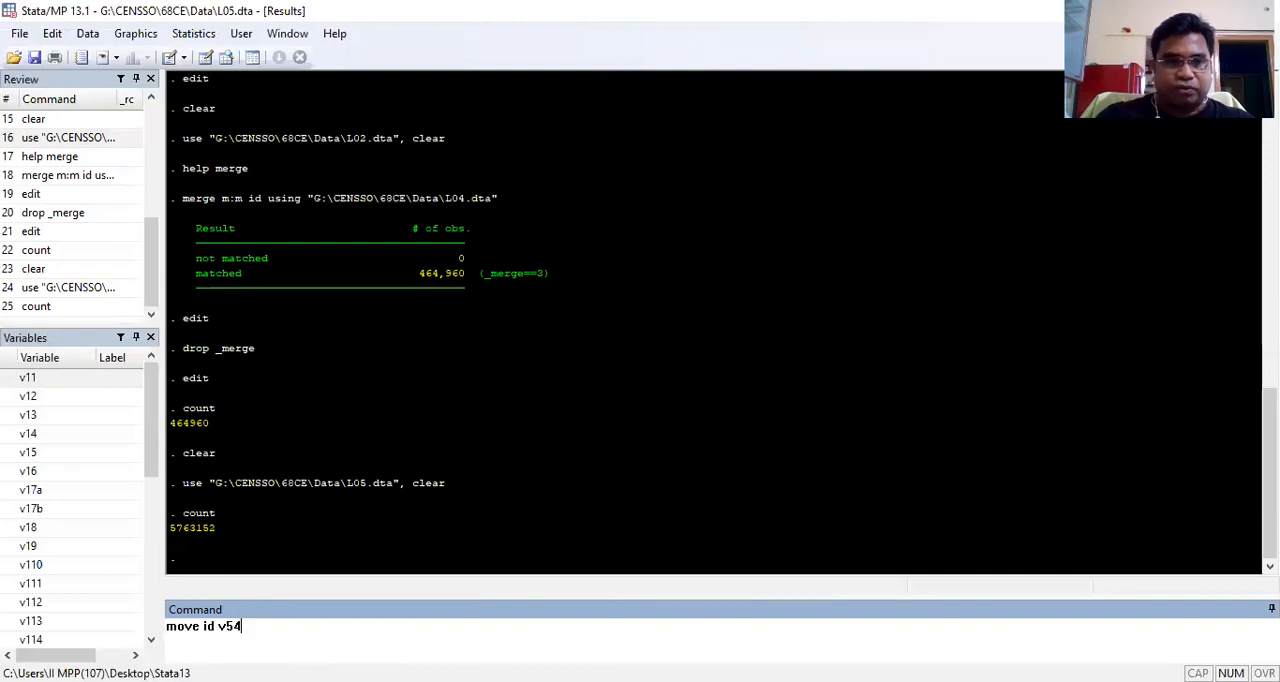
key(Return)
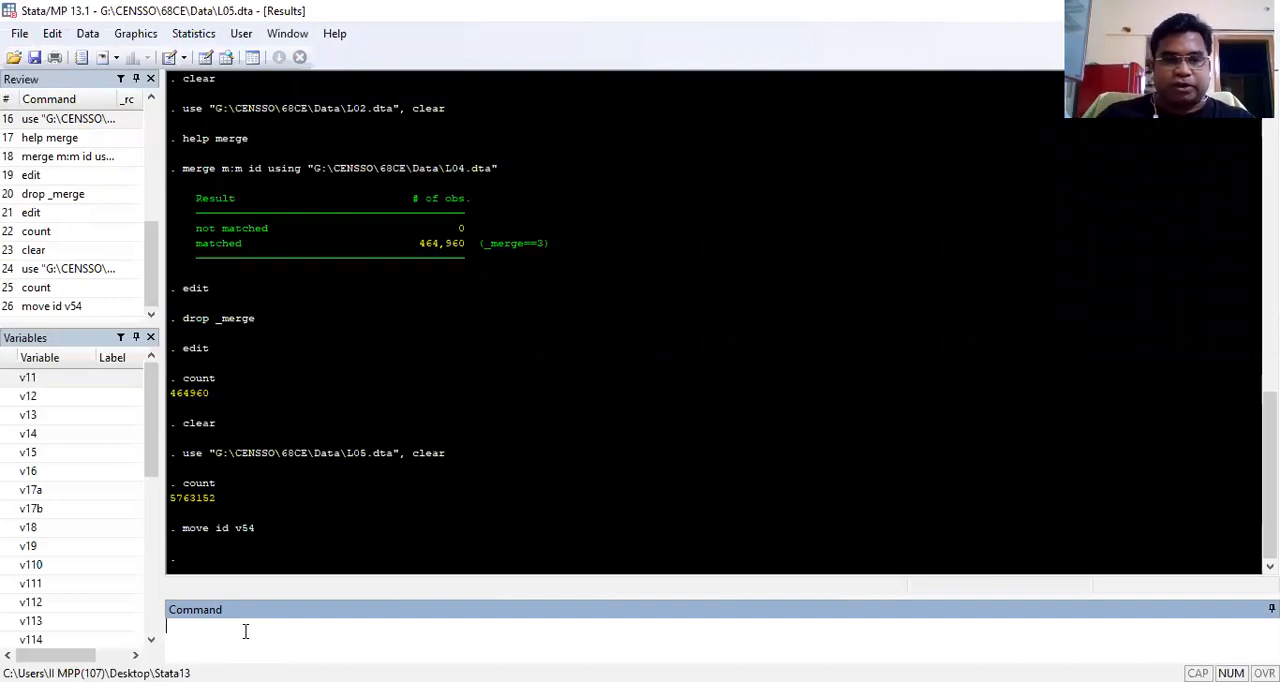
Step: Sort the L05 observations by id and v54
text(so)
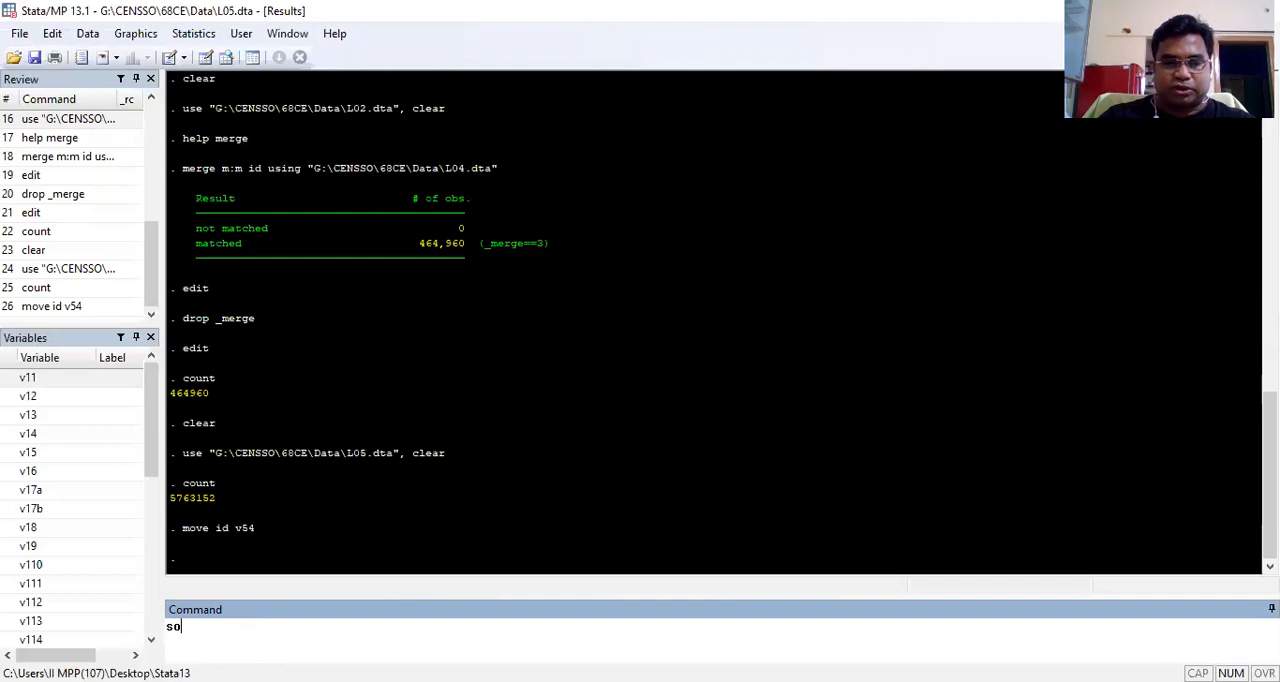
text(rt id v54)
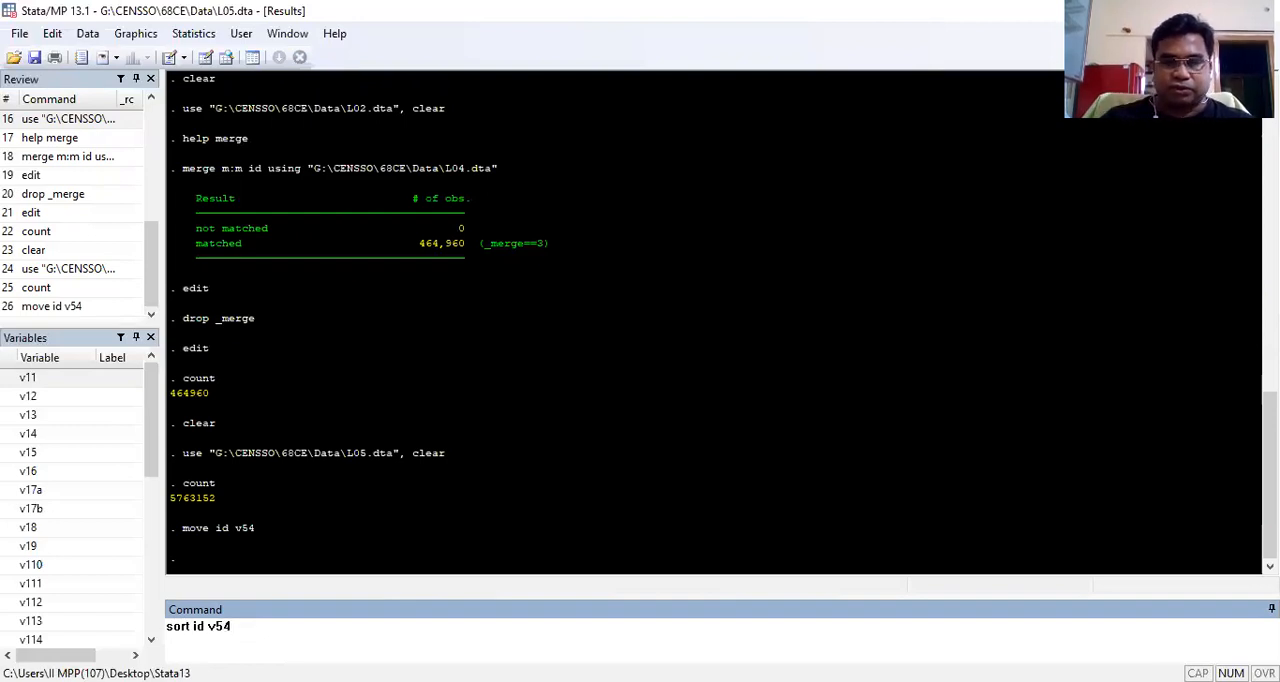
key(Return)
Step: Open the sorted L05 dataset in the Data Editor and select the first cell of the id column
text(edit)
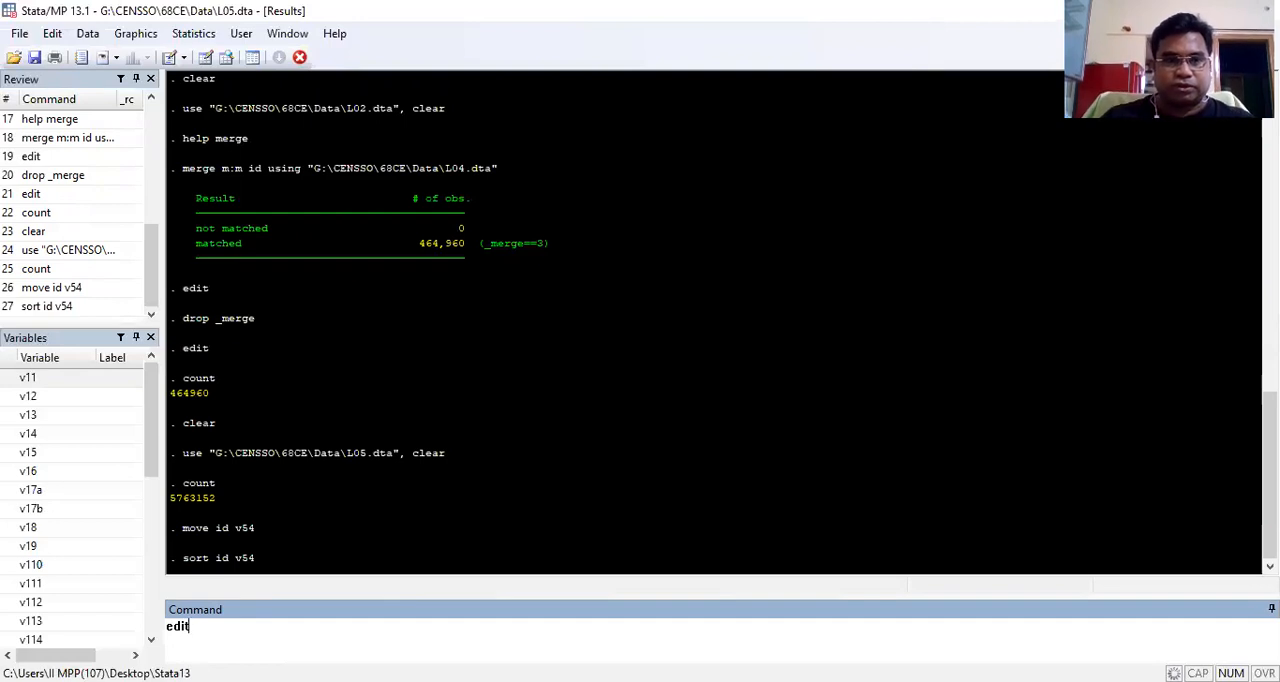
key(Return)
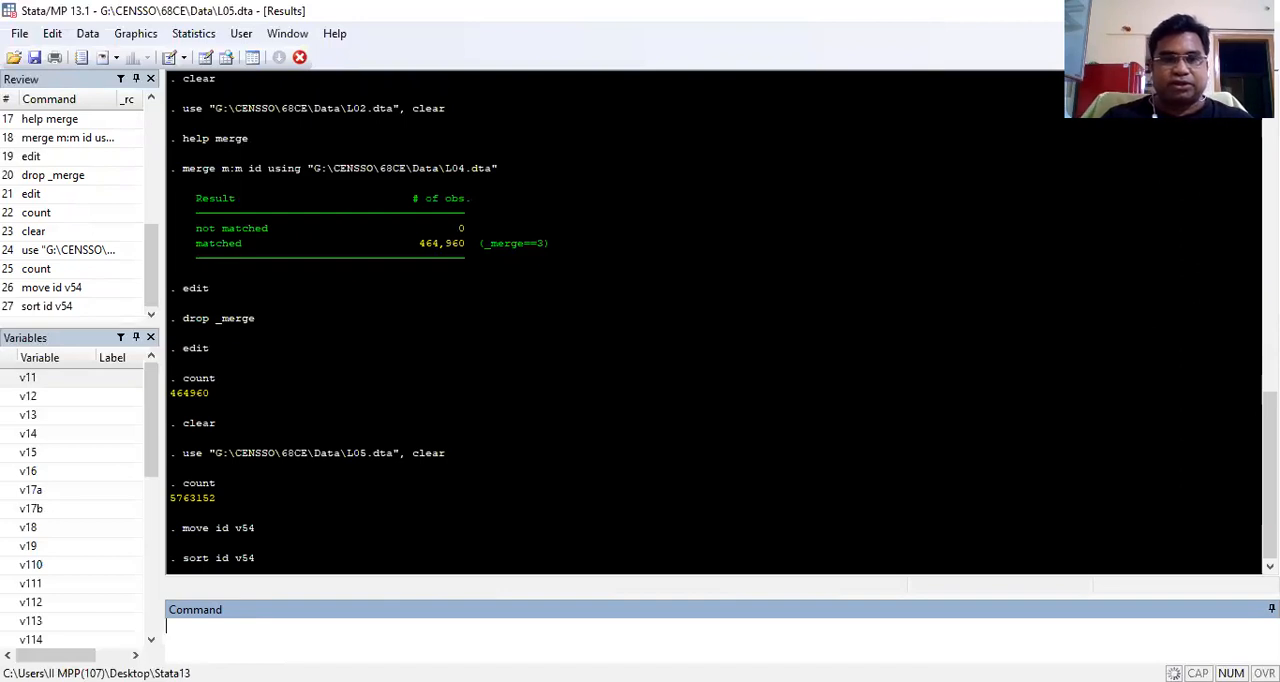
text(edit)
key(Return)
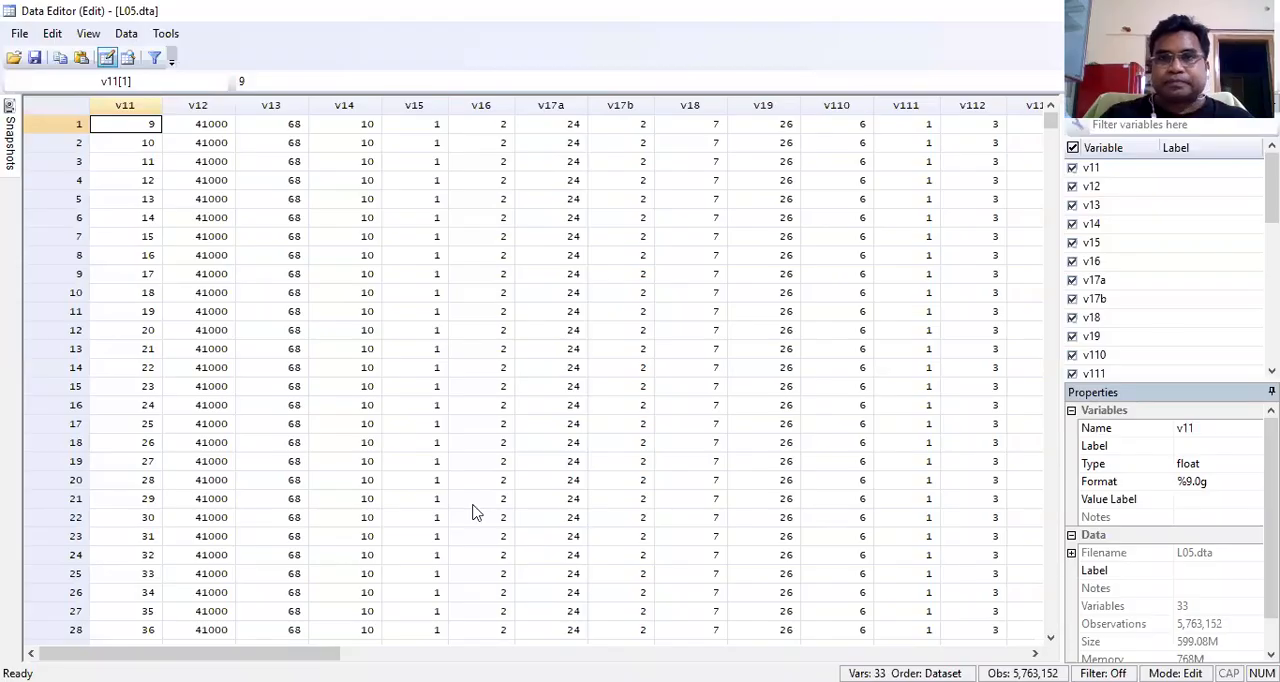
drag(190, 653, 425, 653)
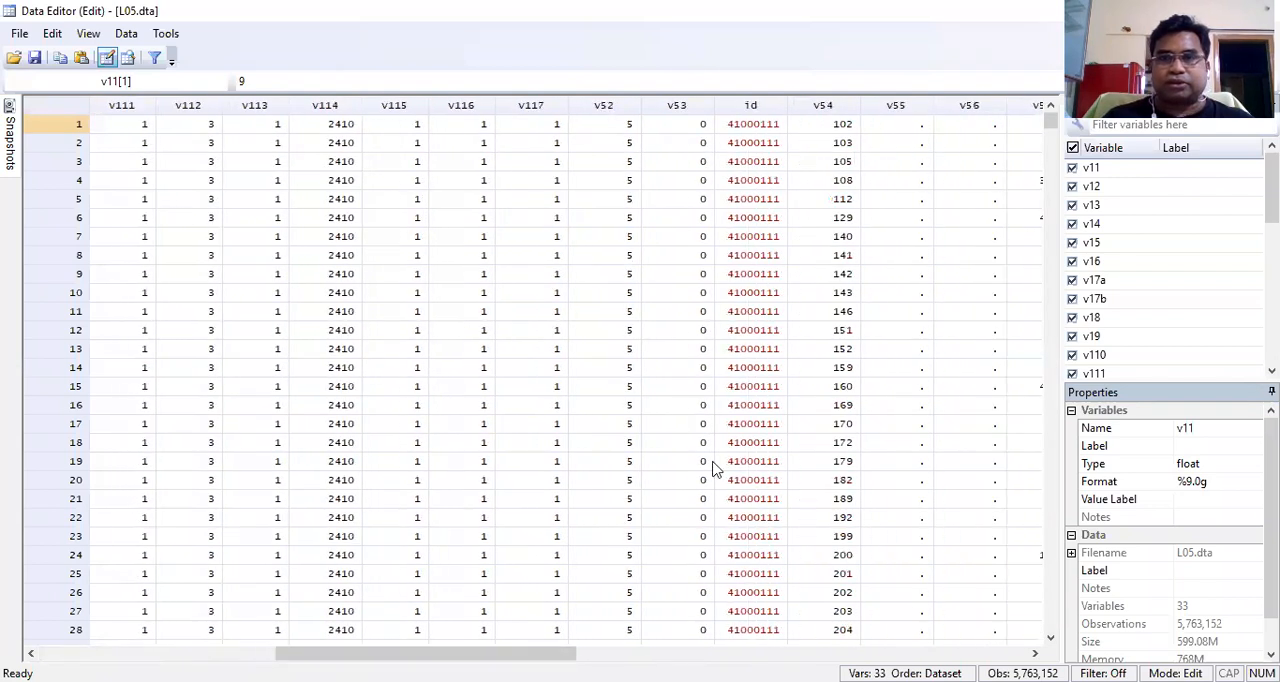
click(752, 105)
click(752, 126)
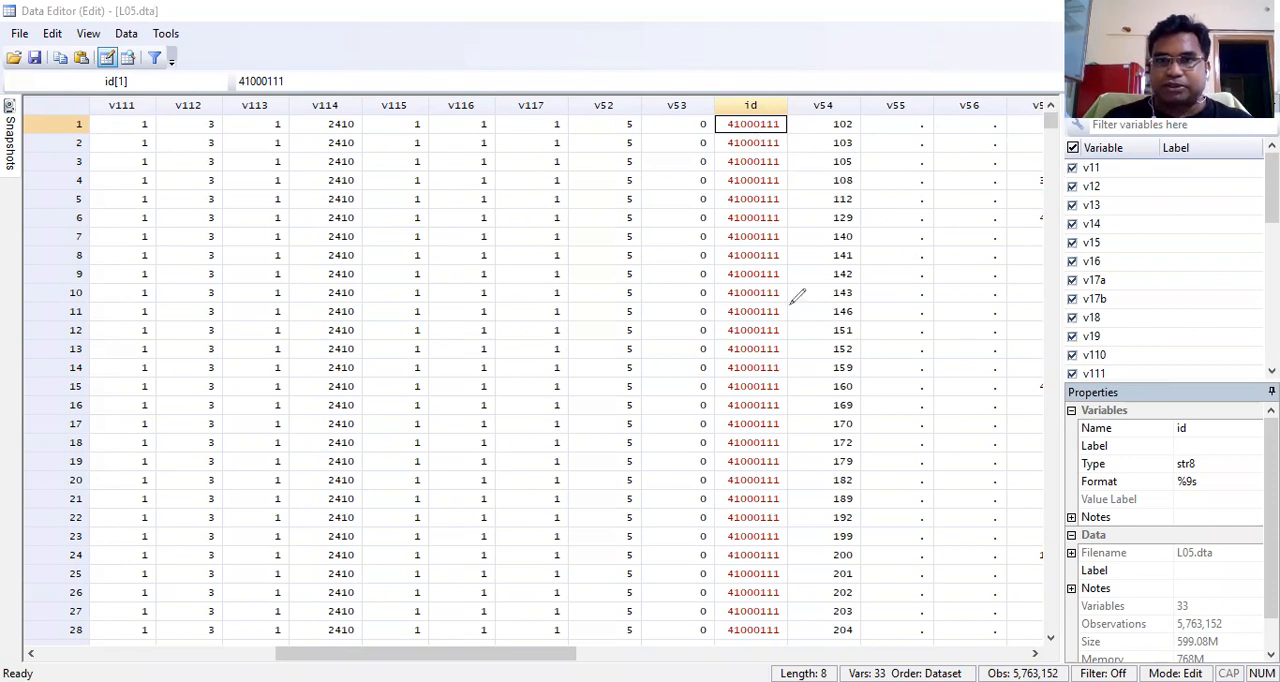
Step: Examine the item rows sharing the first household id and underline that household's last row at its id, v54 and row number
drag(718, 121, 718, 633)
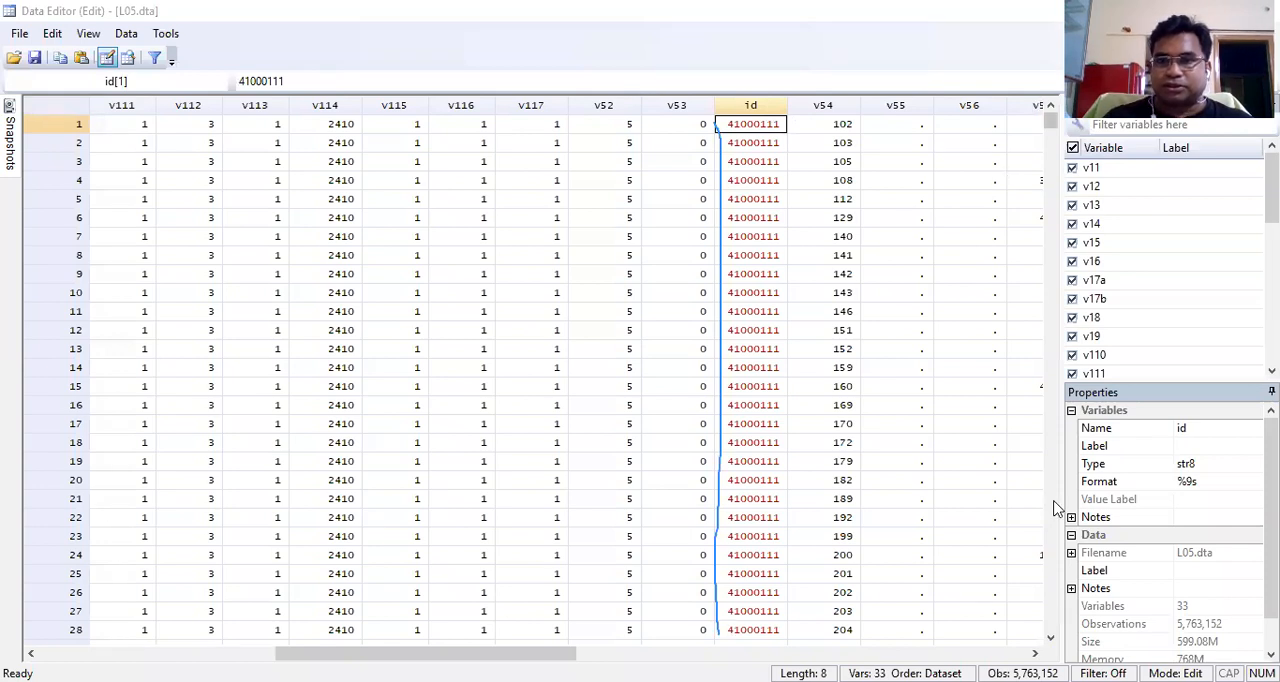
scroll(1055, 508, down, 5)
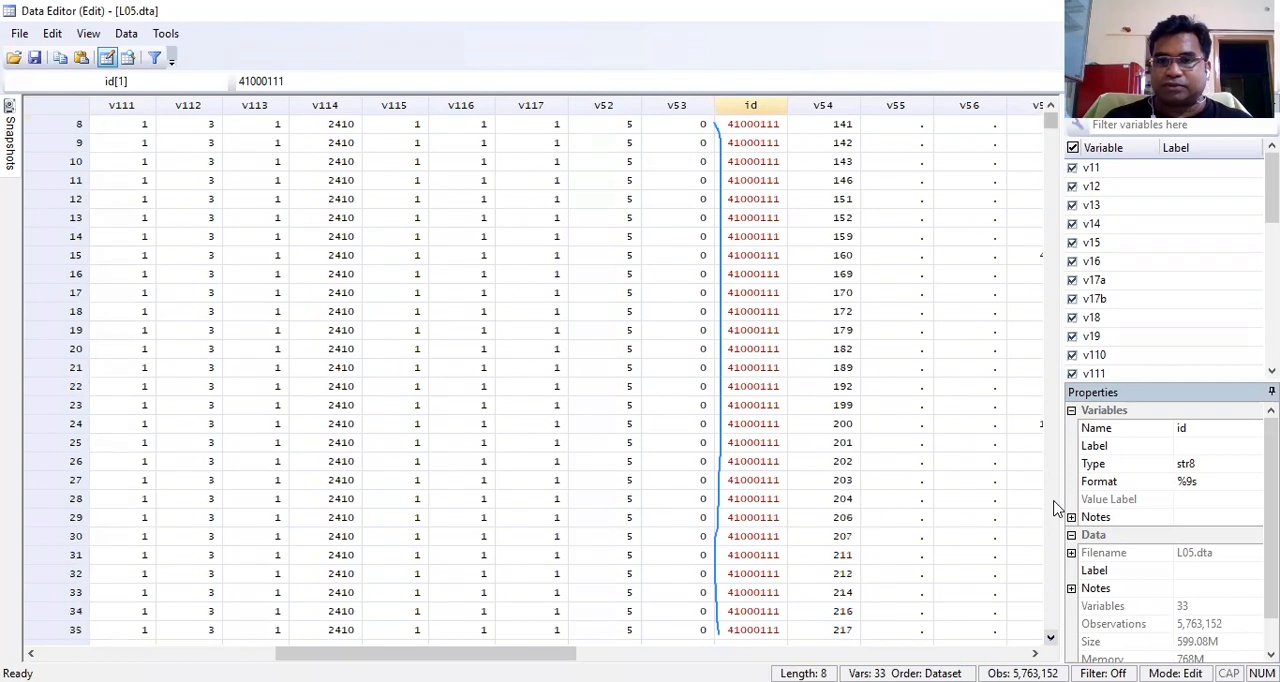
scroll(1055, 508, down, 9)
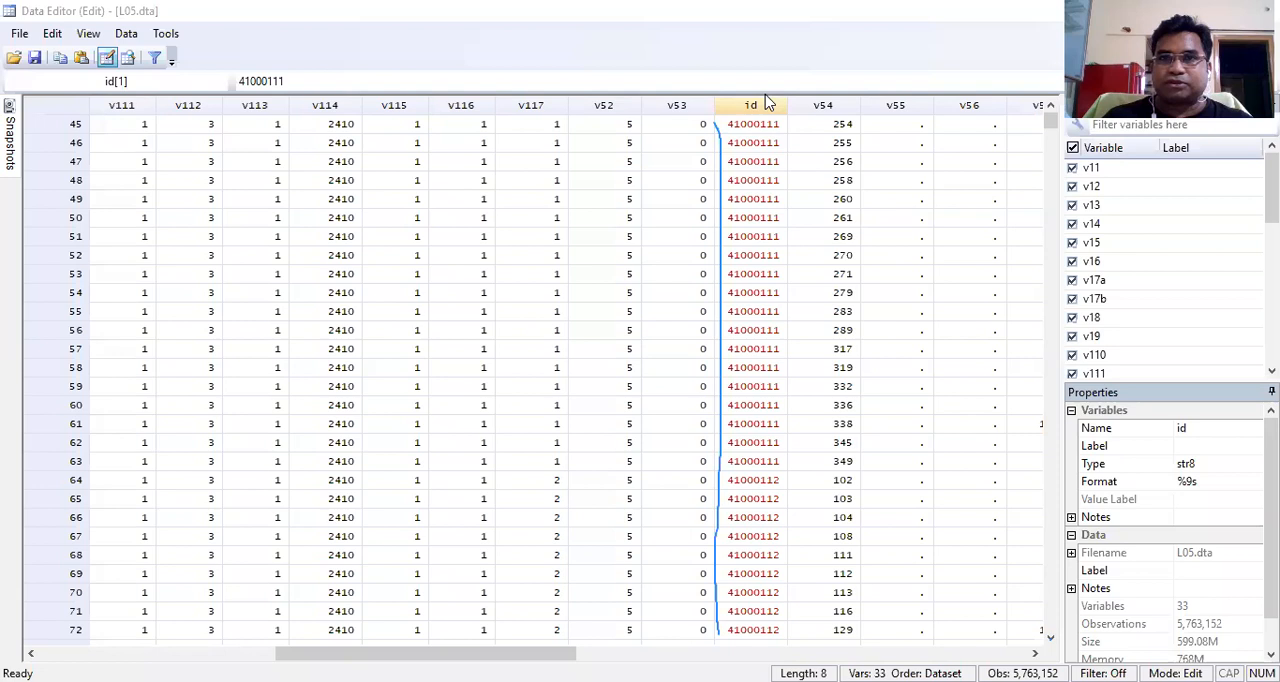
click(718, 479)
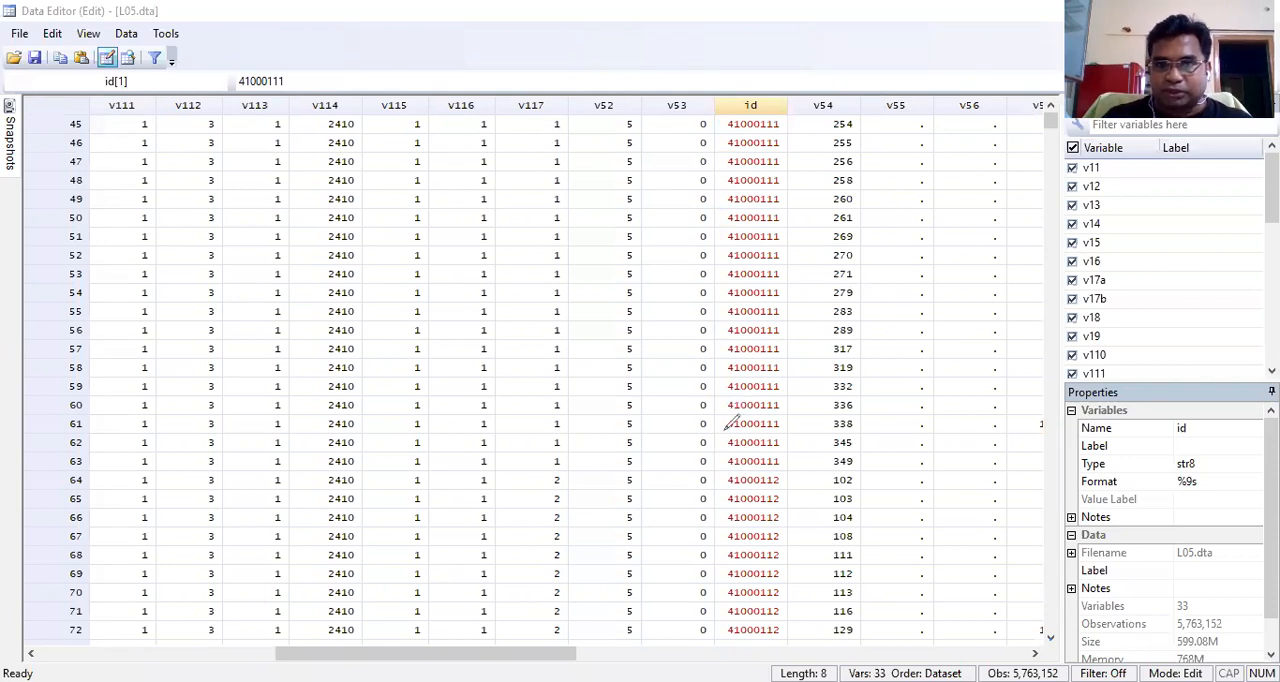
drag(699, 465, 861, 466)
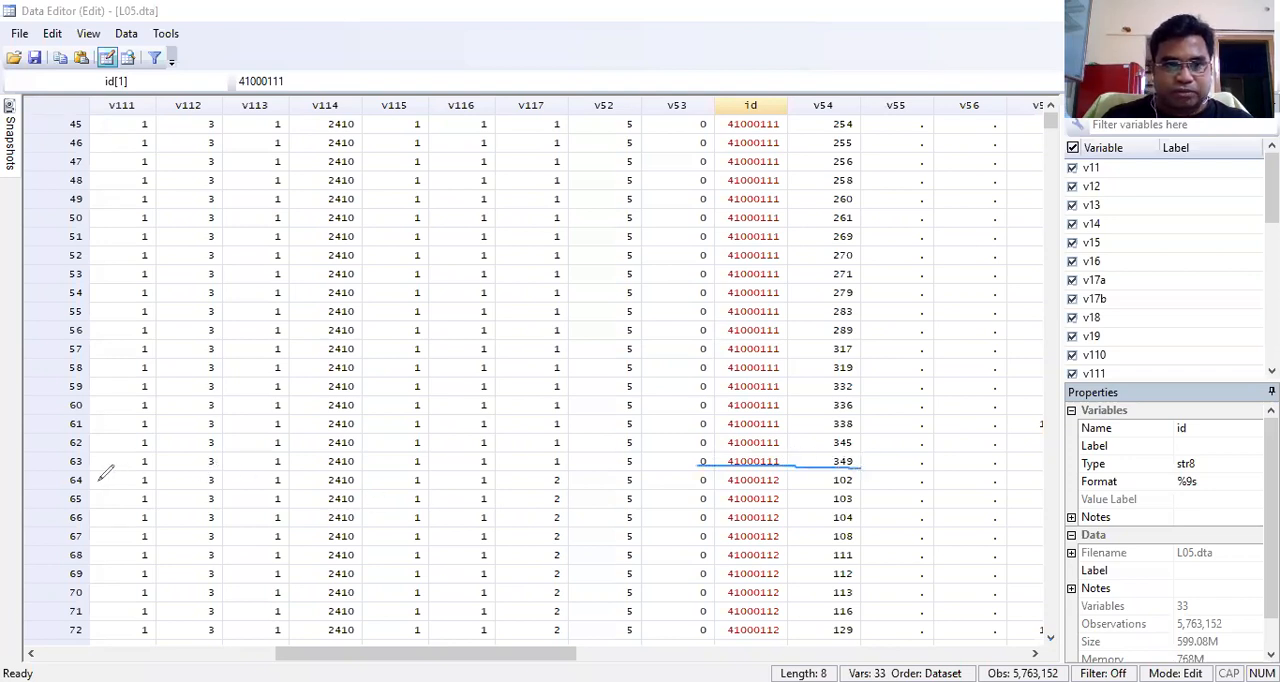
drag(57, 469, 114, 469)
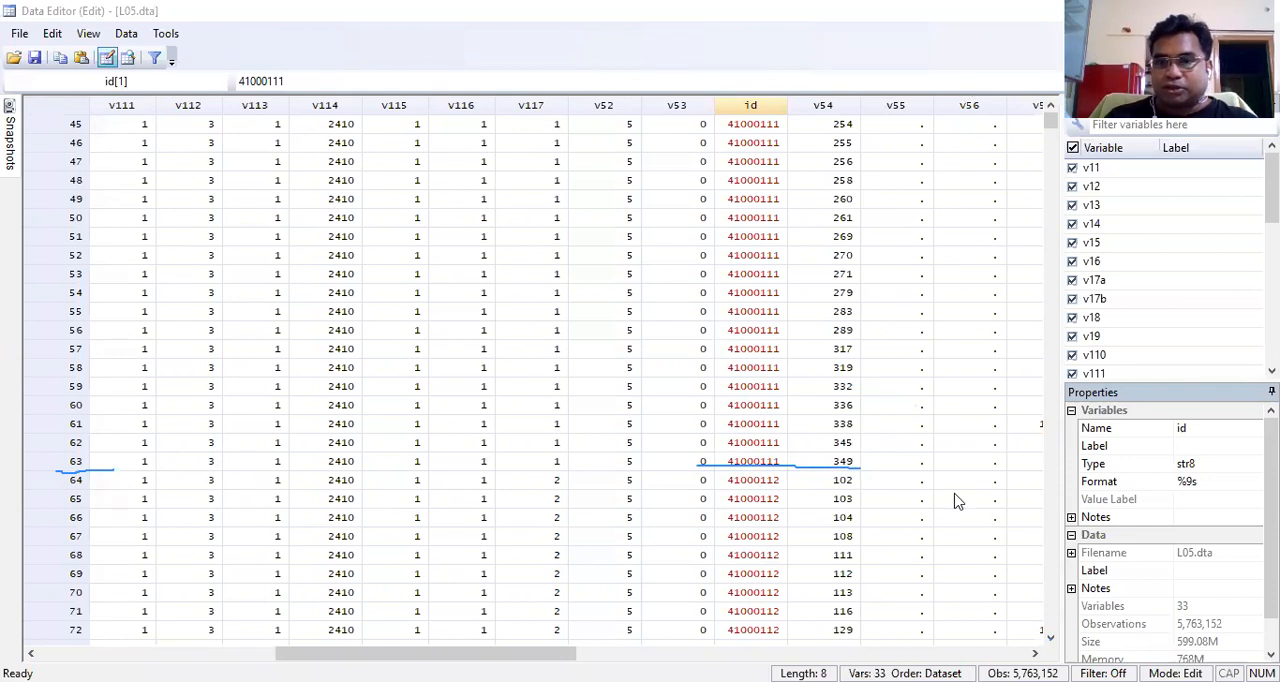
Step: Examine the second household's item rows, mark its last row and the third household's first id, and clear the annotations
scroll(955, 501, down, 11)
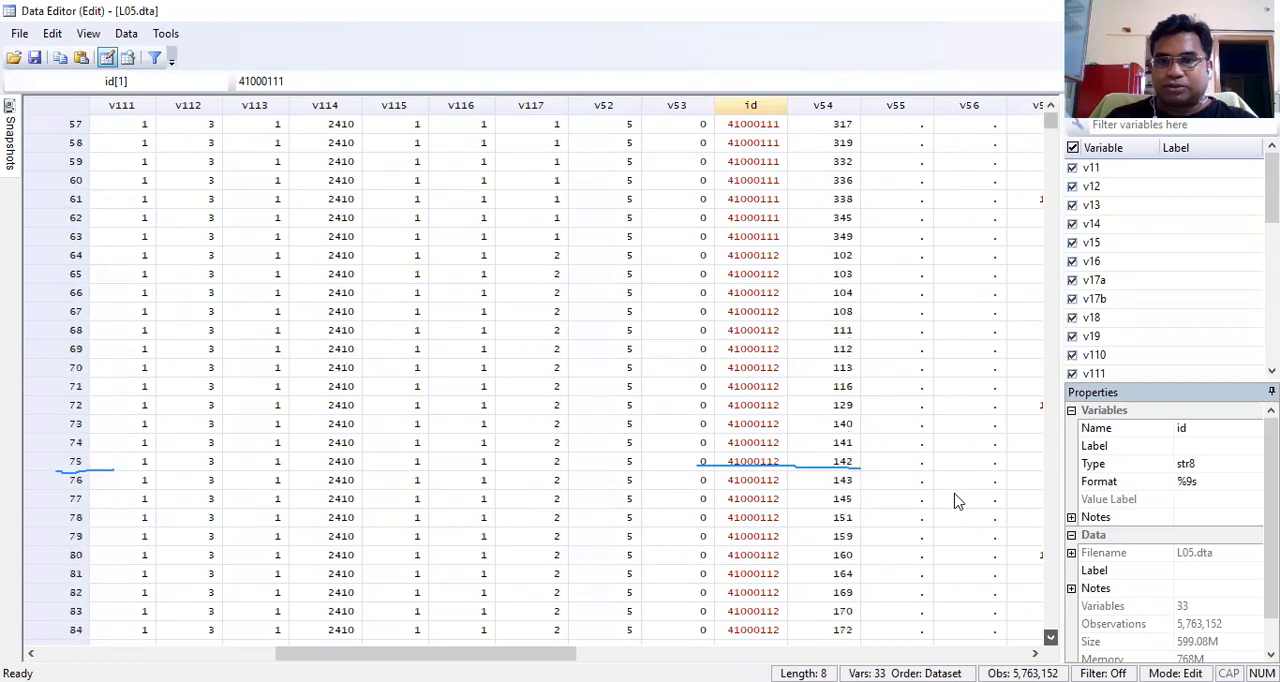
scroll(955, 501, down, 7)
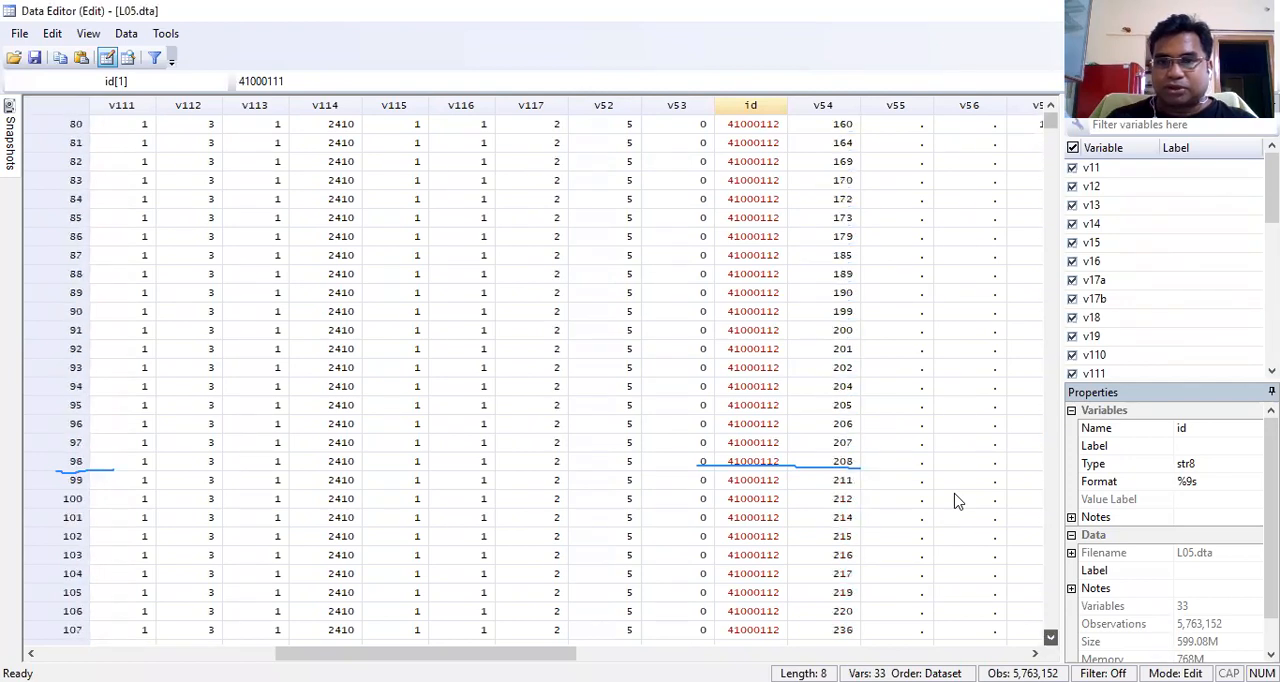
scroll(955, 501, down, 7)
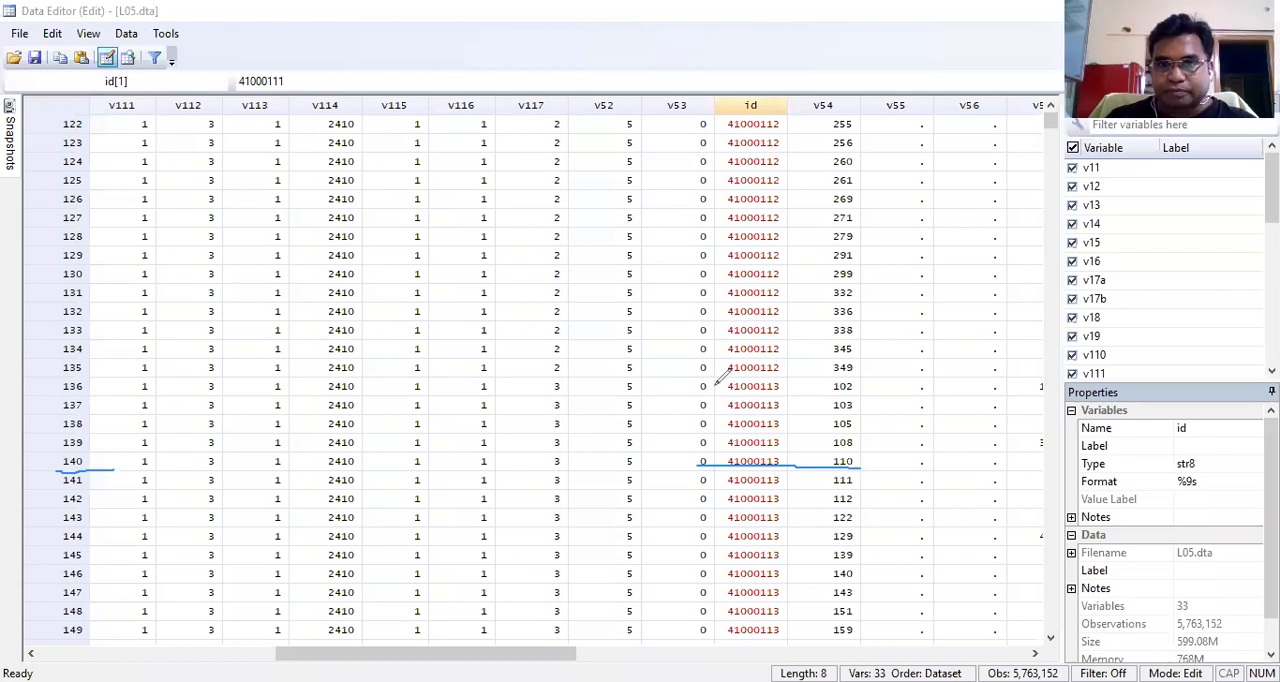
drag(716, 377, 860, 372)
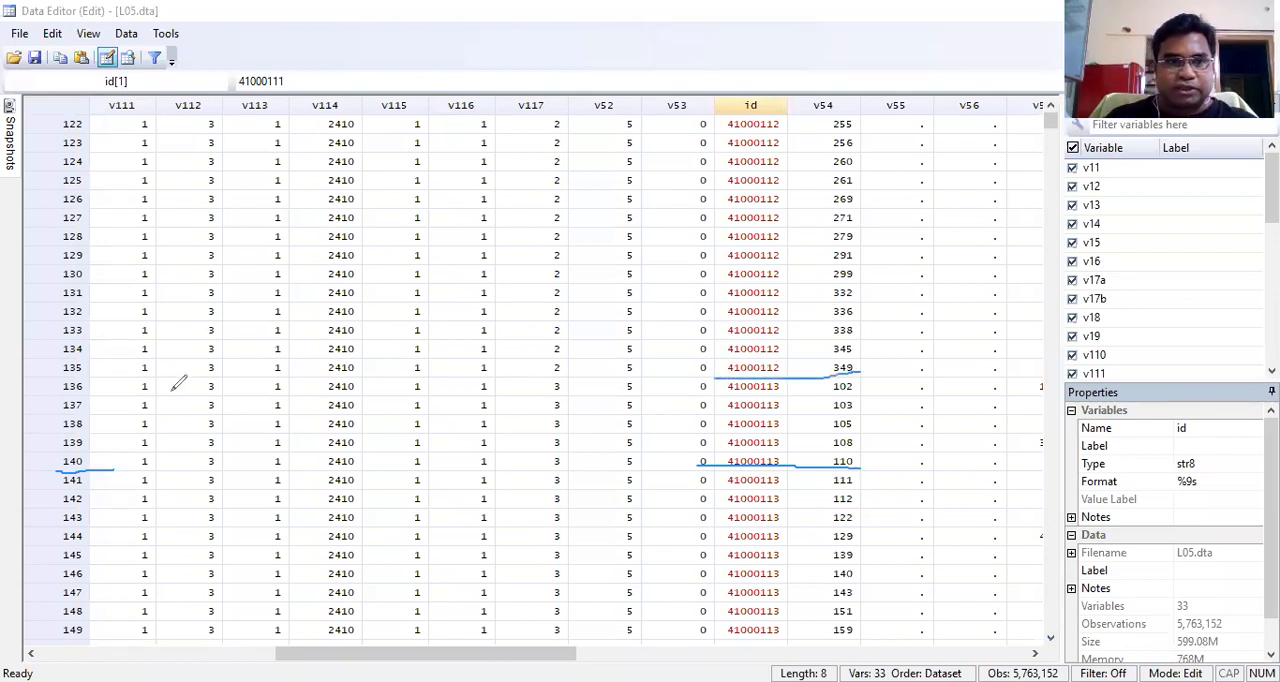
drag(88, 378, 115, 377)
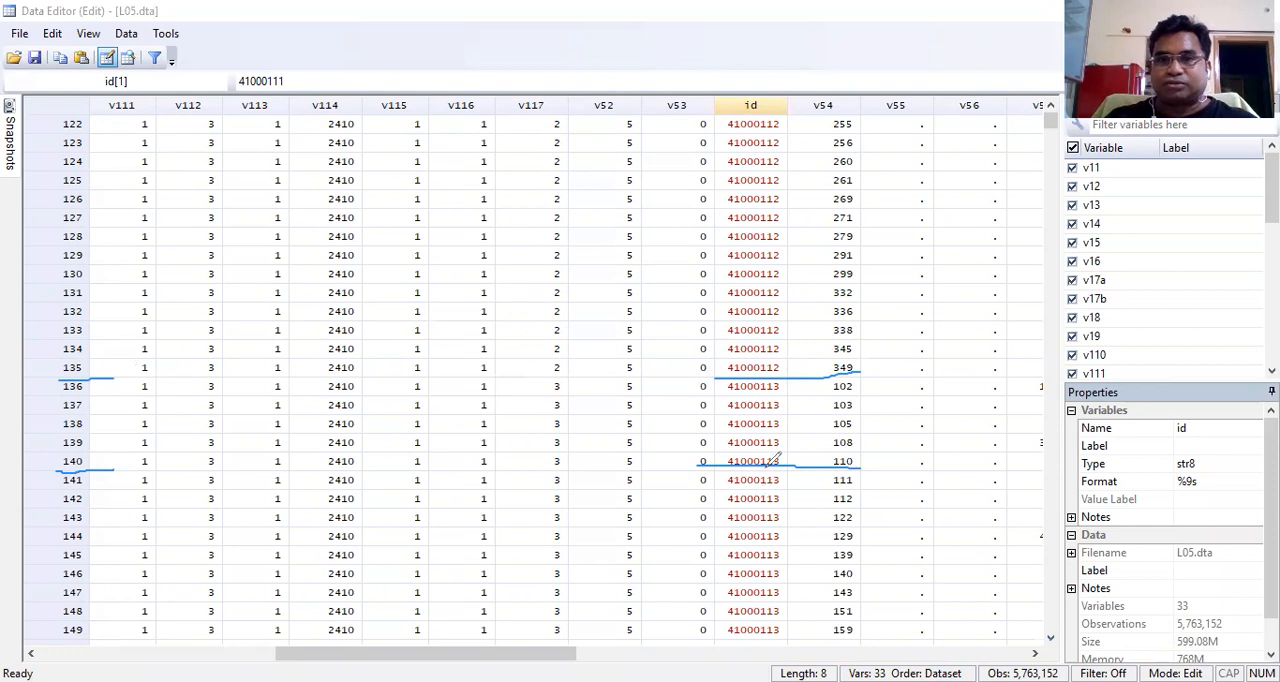
mouse_move(782, 378)
mouse_down()
mouse_move(762, 372)
mouse_move(726, 398)
mouse_move(778, 390)
mouse_up()
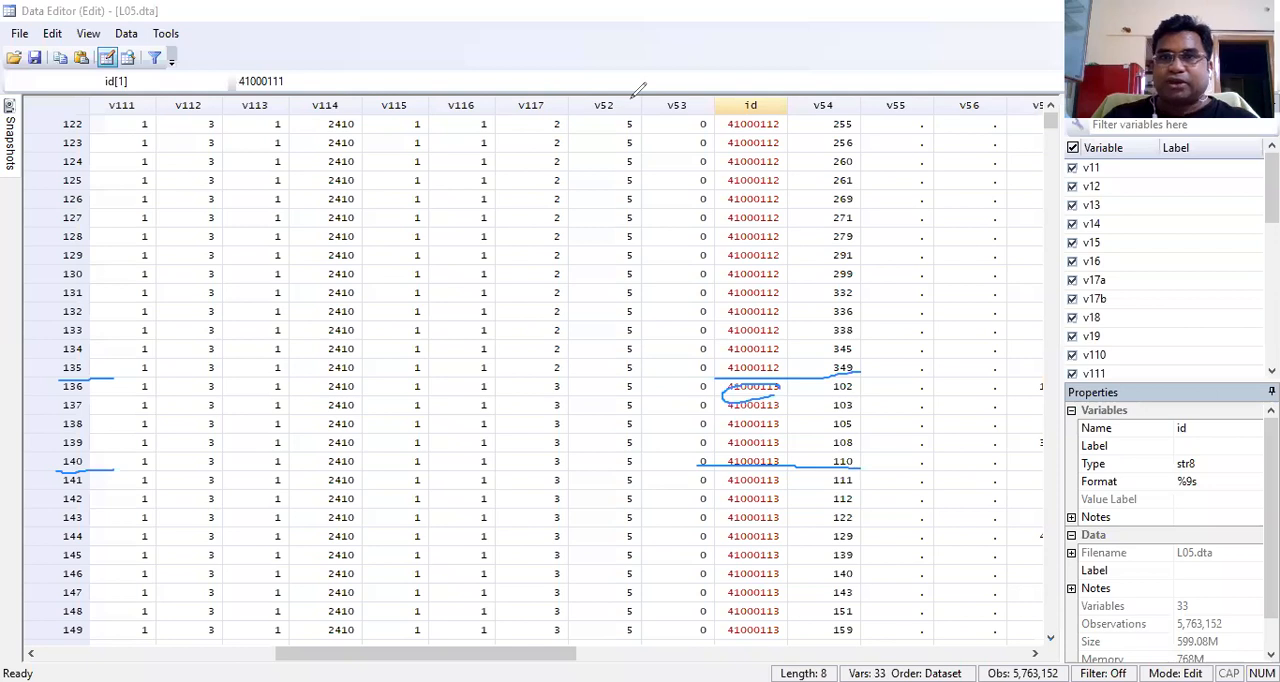
click(976, 104)
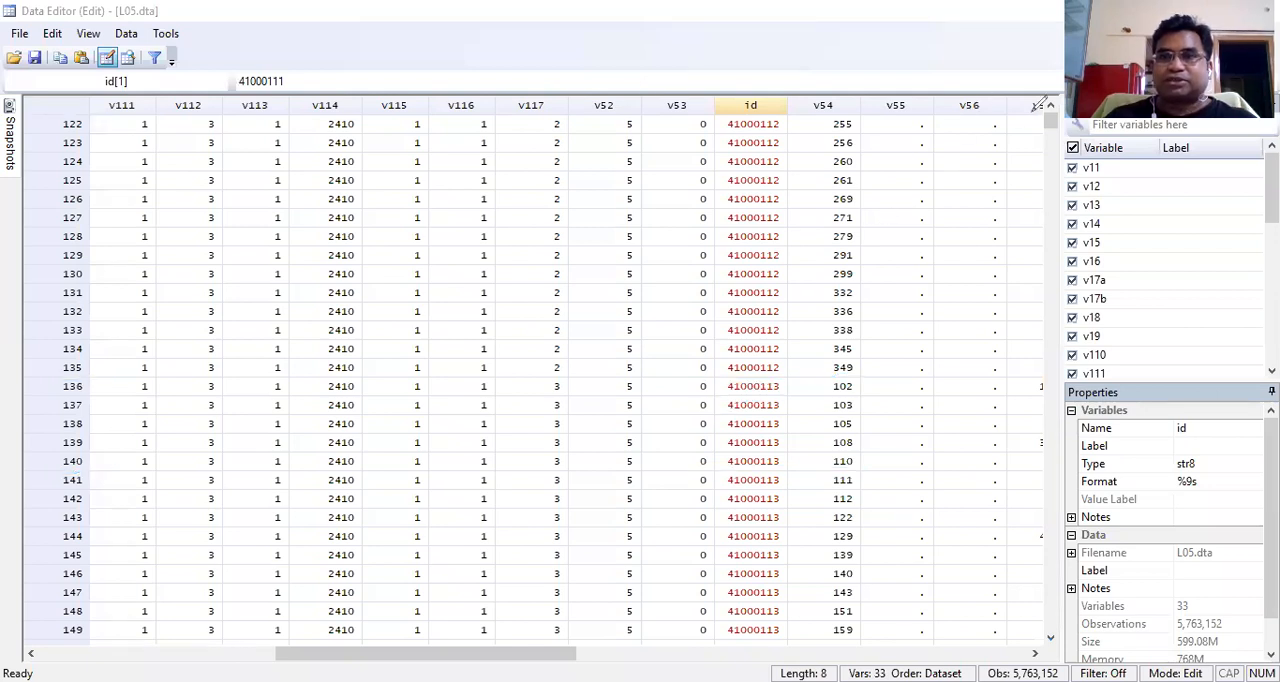
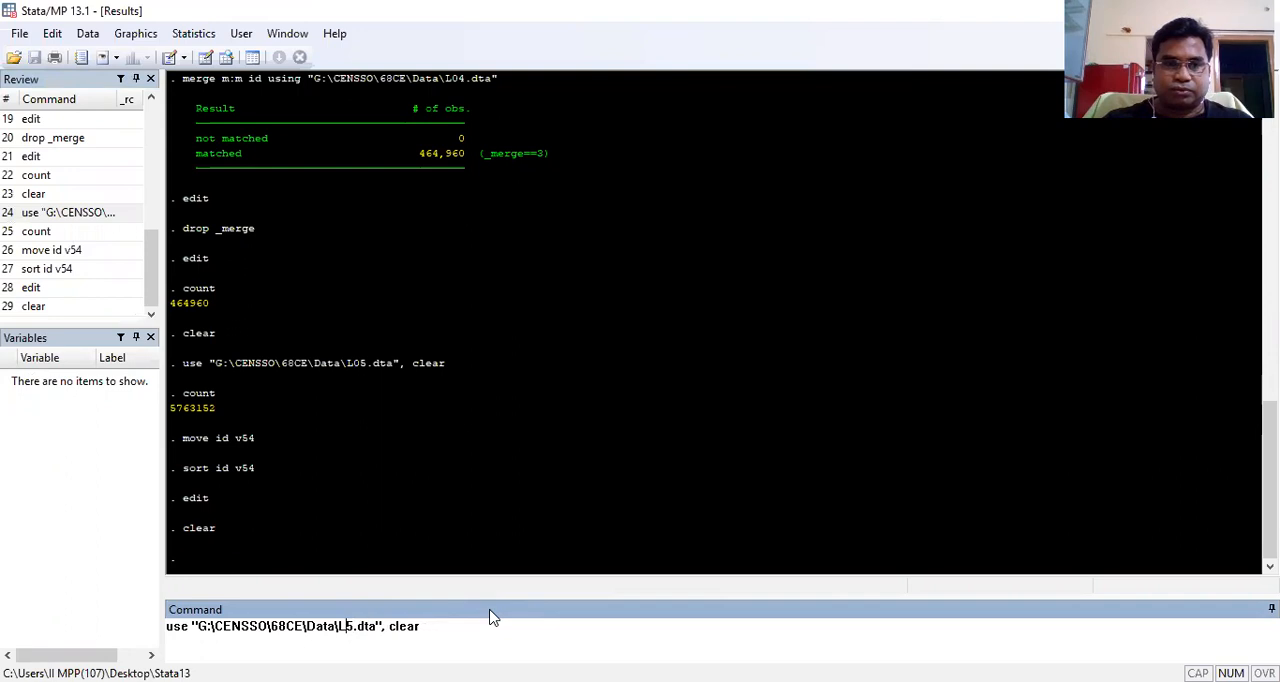
Step: Load G:\CENSSO\68CE\Data\L11.dta with the clear option, count its observations and highlight the resulting number
key(Delete)
text(11)
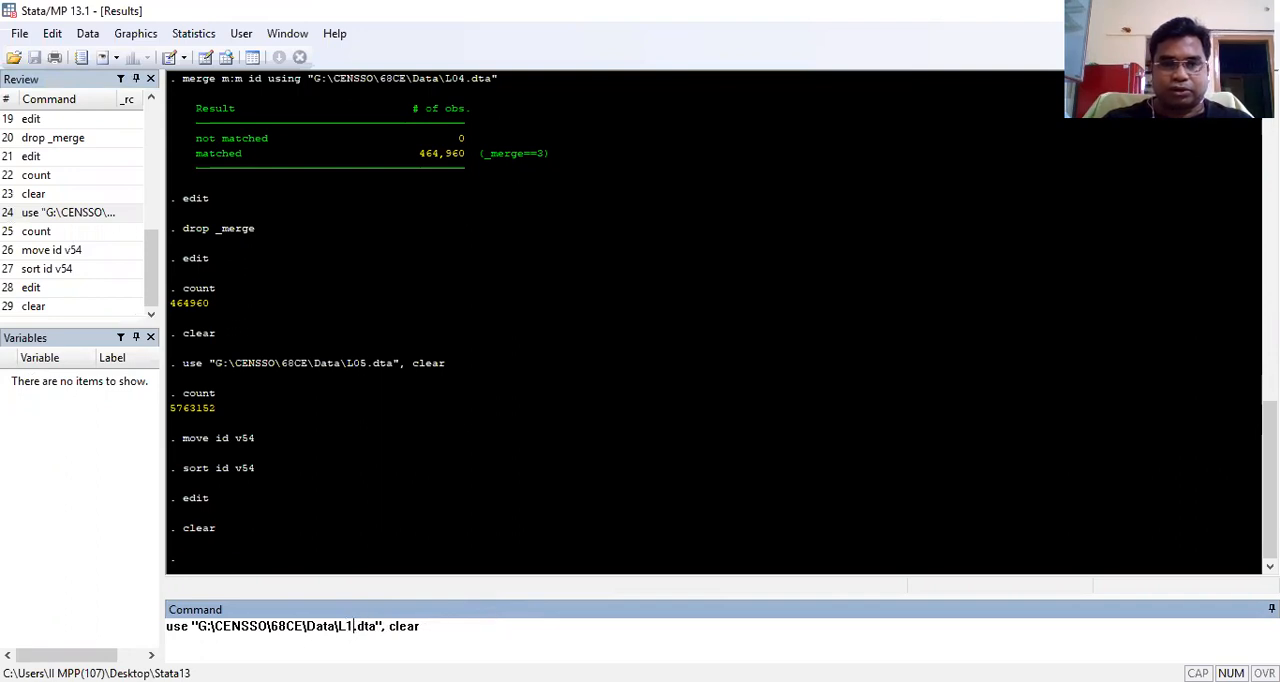
key(Return)
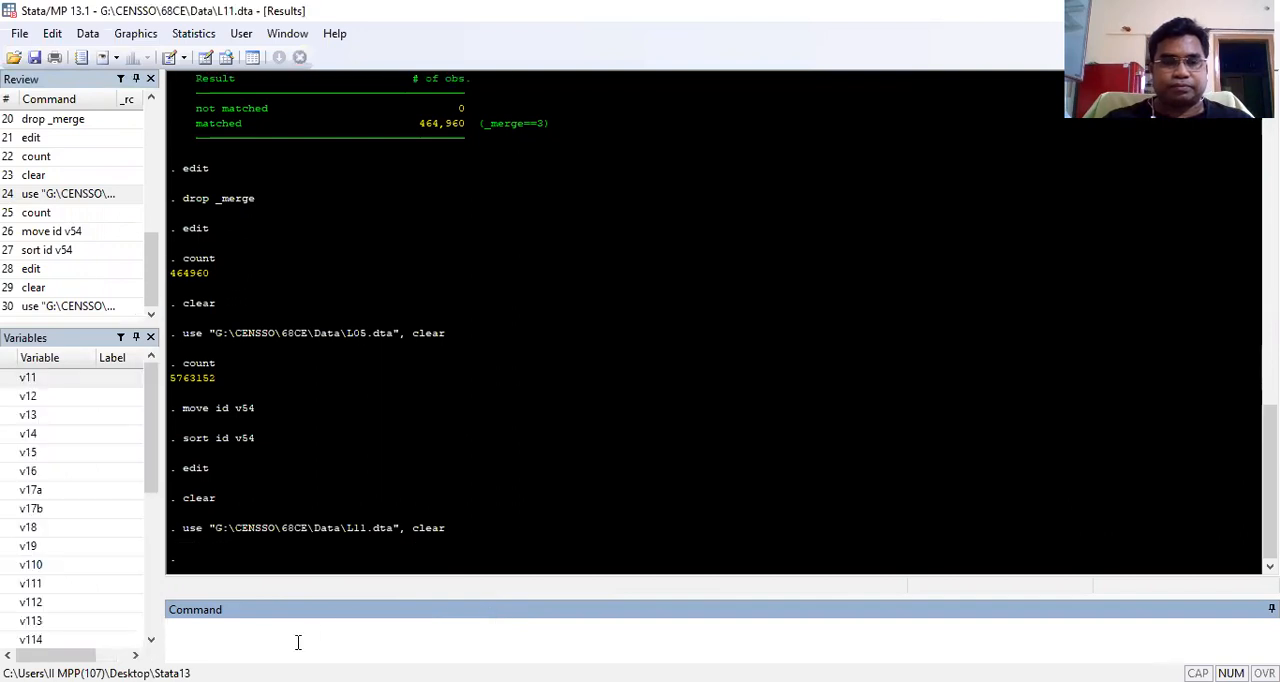
text(count)
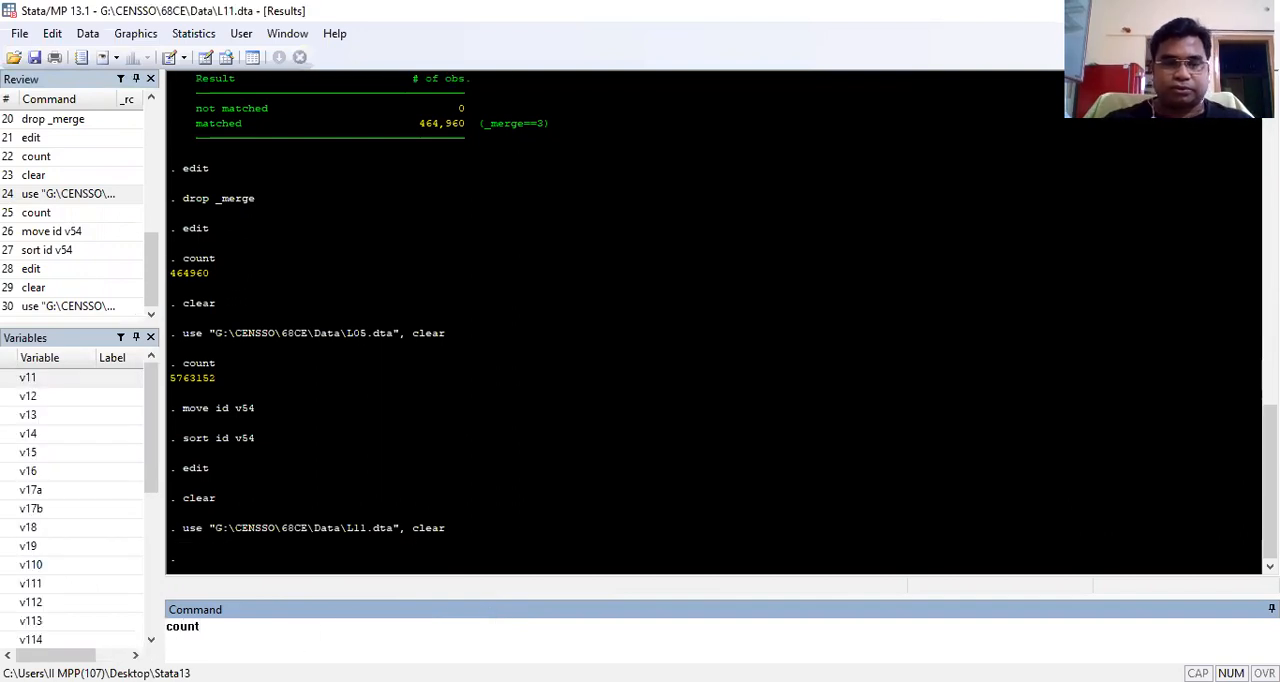
key(Return)
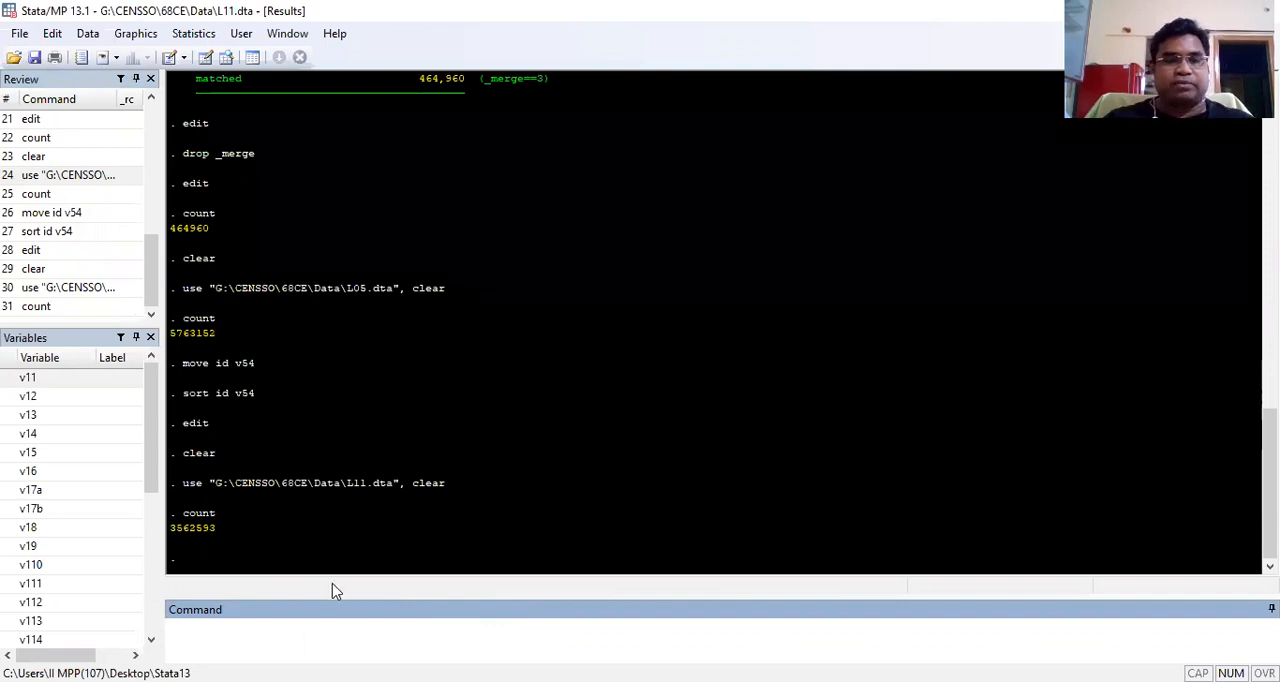
drag(170, 528, 220, 540)
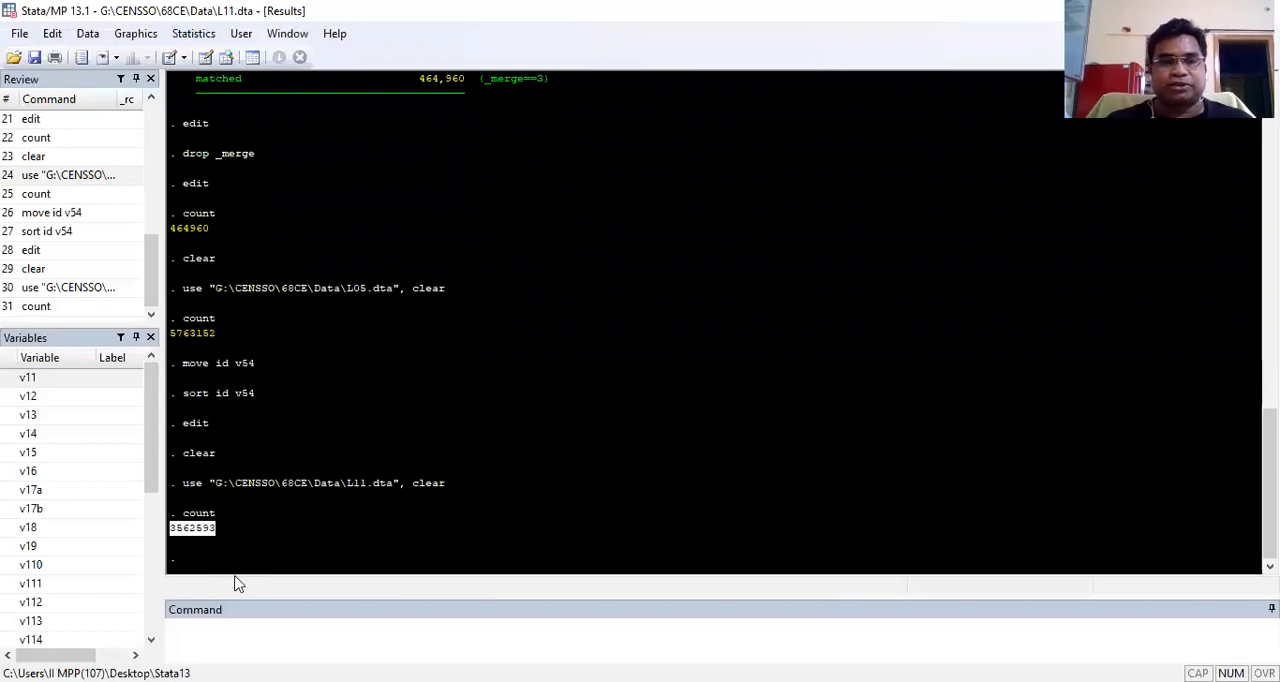
Step: Switch to the Schedule_68_1.0_type1 document in Word, find block [12] summary of consumer expenditure and select its title row
click(217, 629)
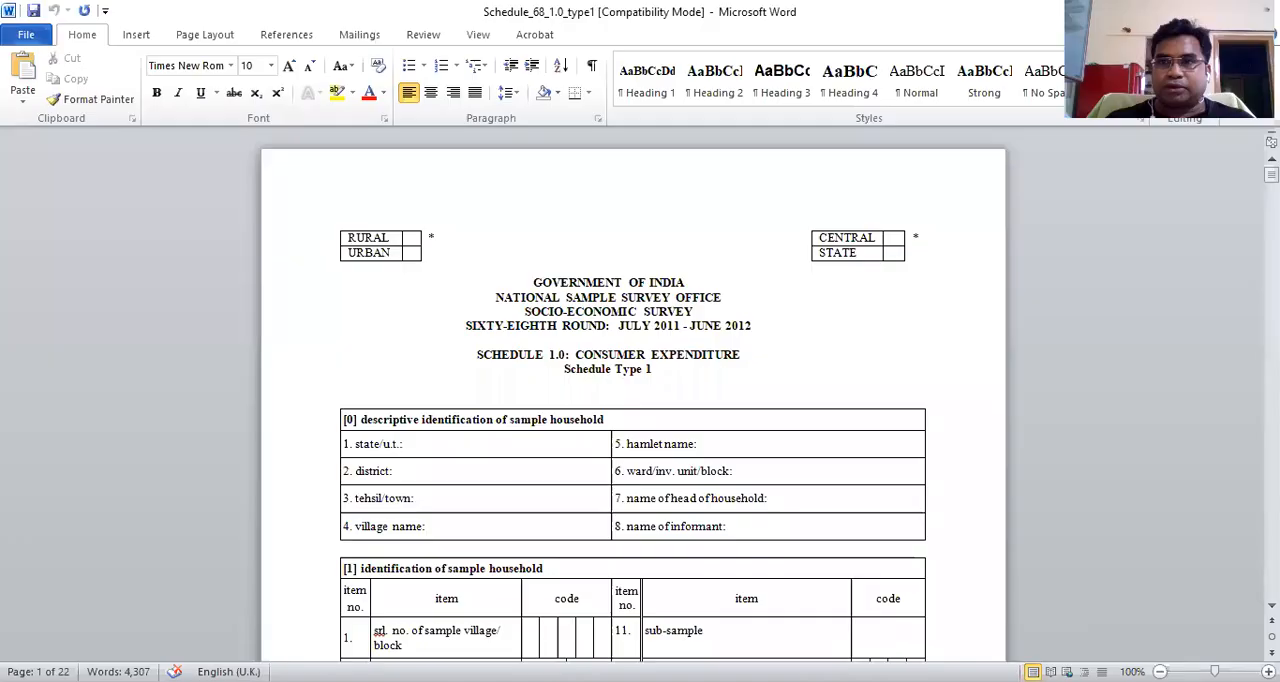
drag(1271, 174, 1271, 518)
click(680, 416)
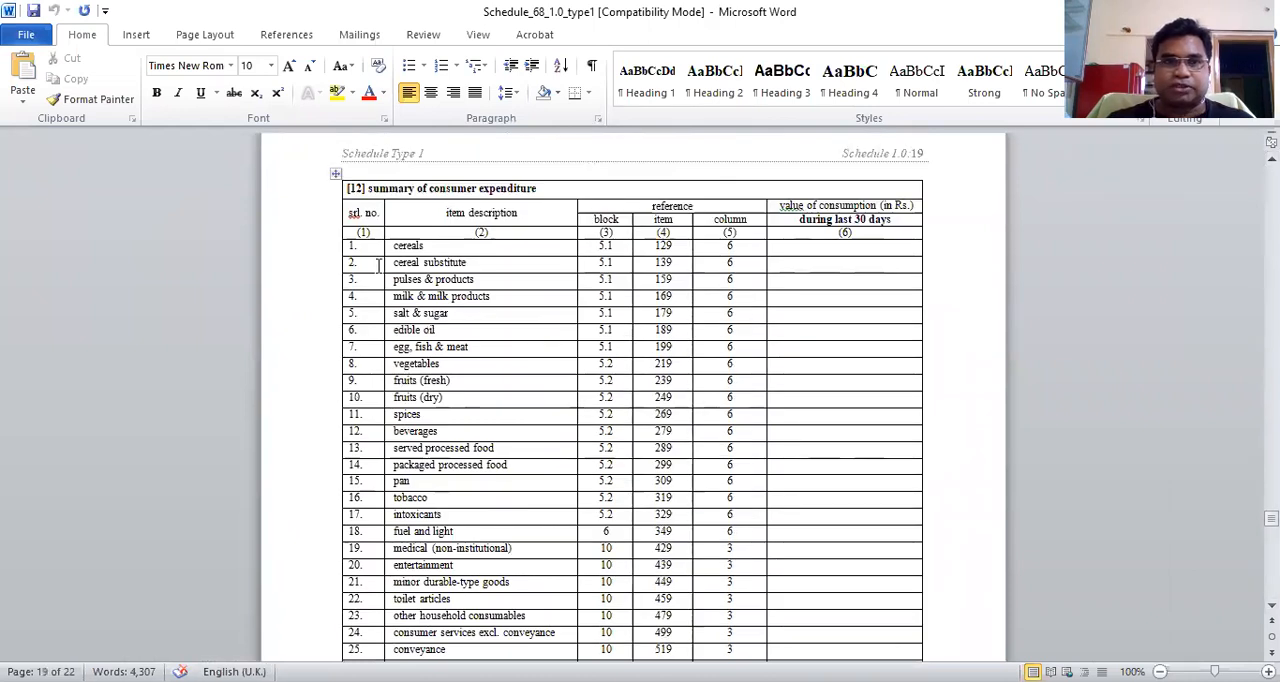
click(331, 197)
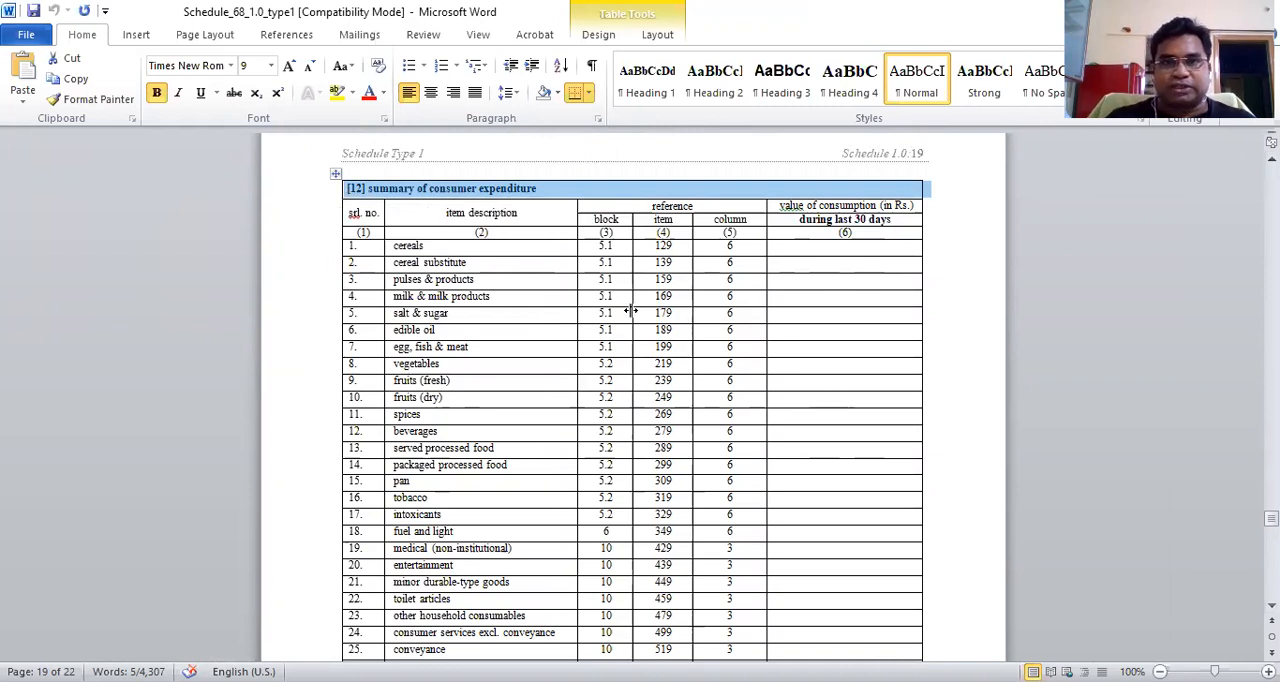
Step: Select the first four item rows of the block 12 table one after another, from cereals to milk & milk products
click(336, 252)
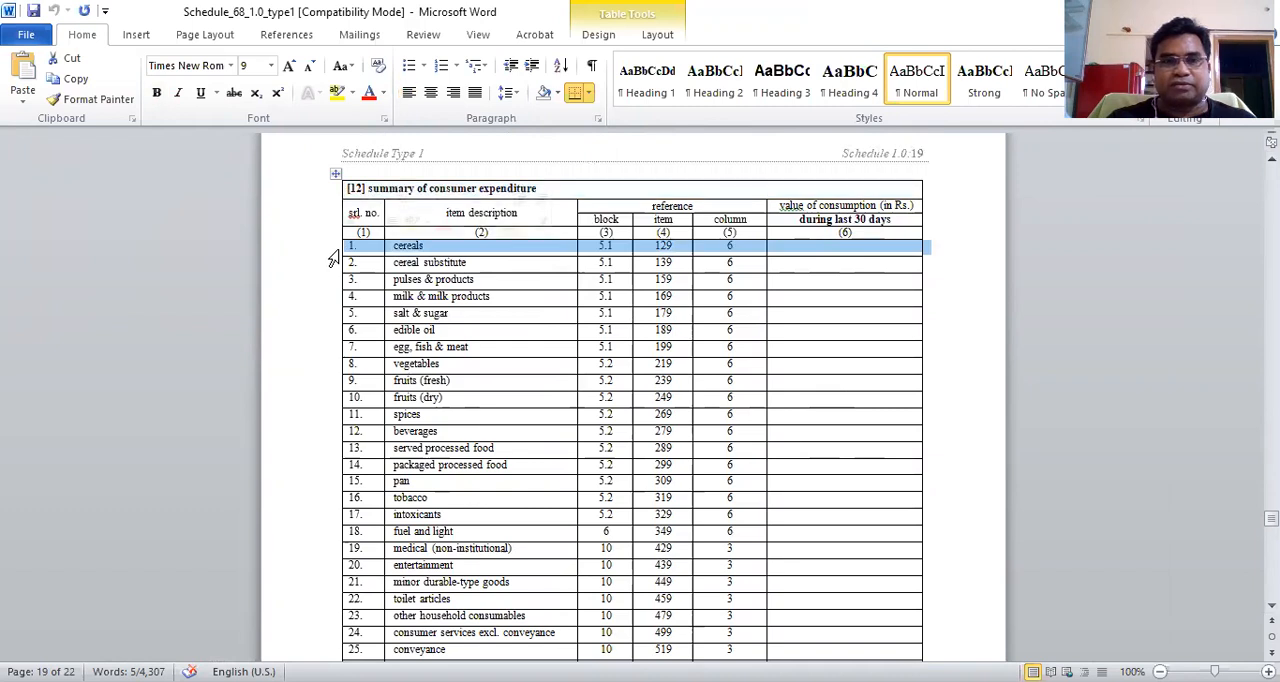
click(333, 268)
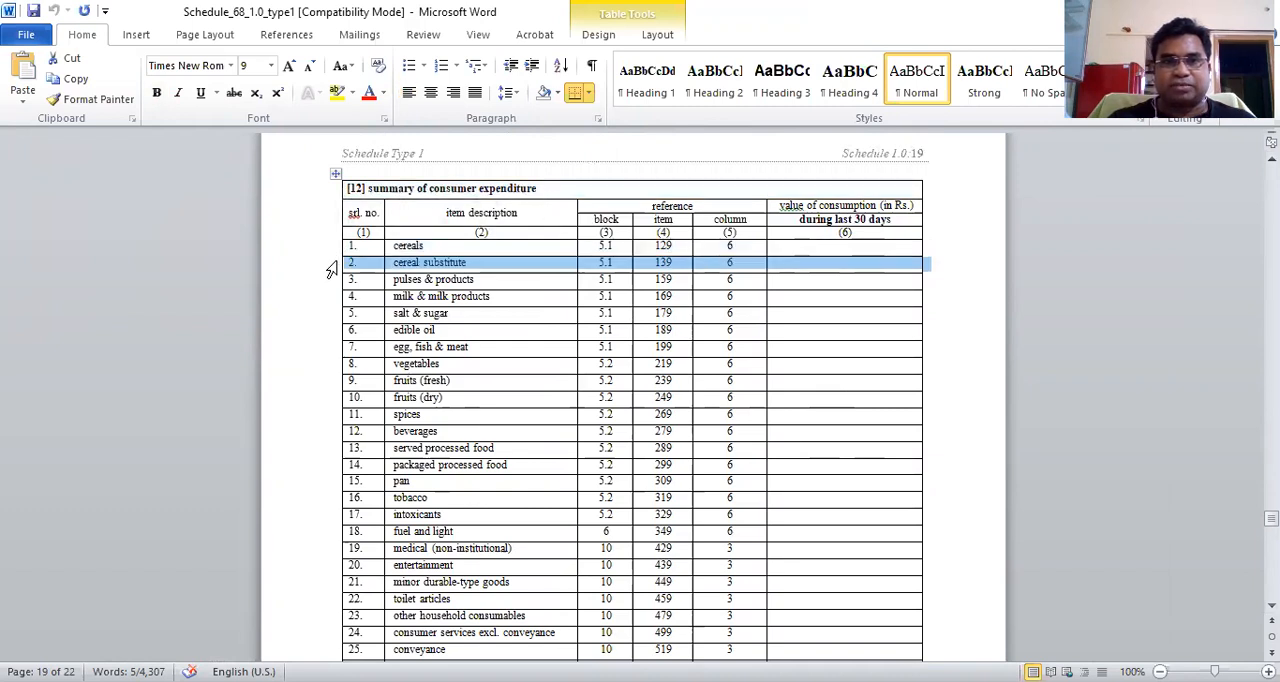
click(333, 285)
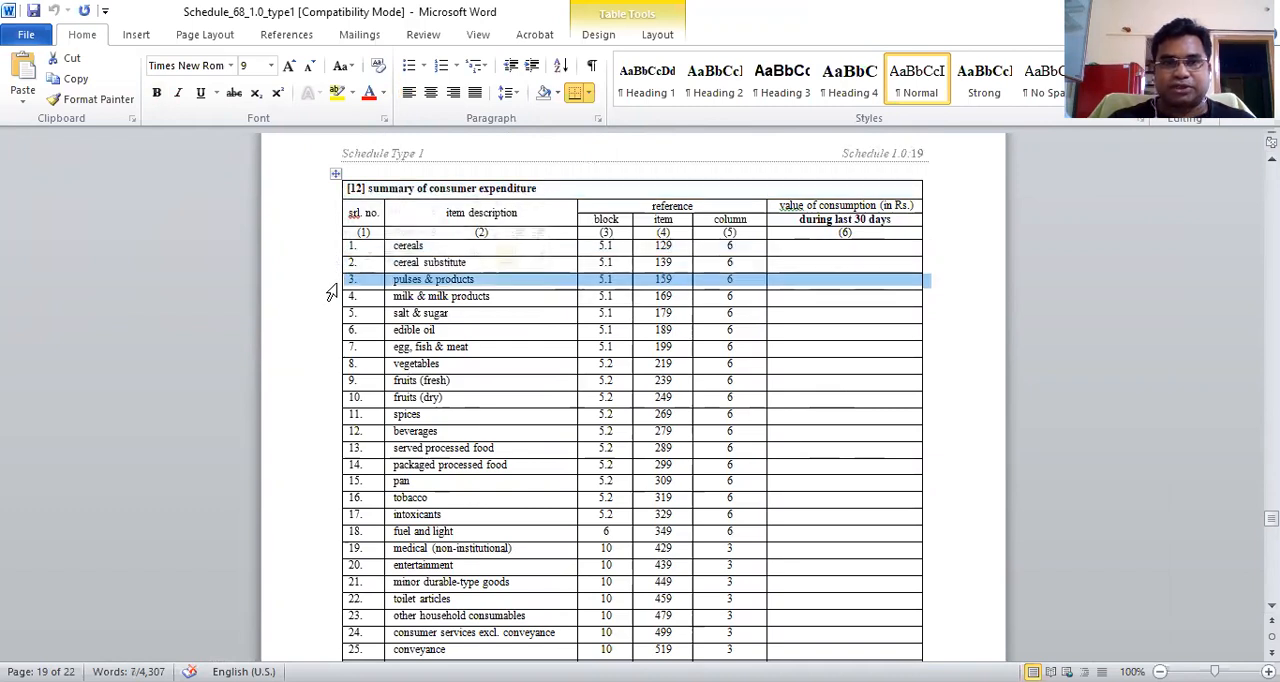
click(332, 304)
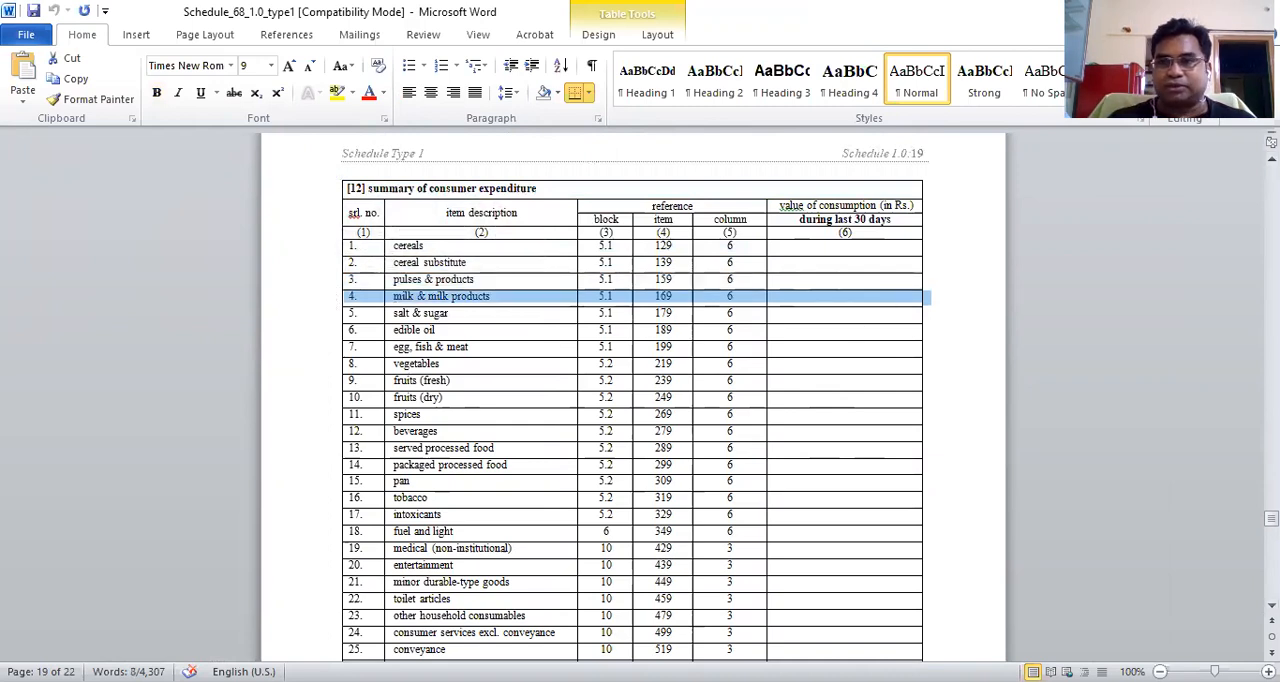
Step: Examine the remaining block 12 items down to serial no. 49, the MRP monthly per capita expenditure row
scroll(637, 398, down, 3)
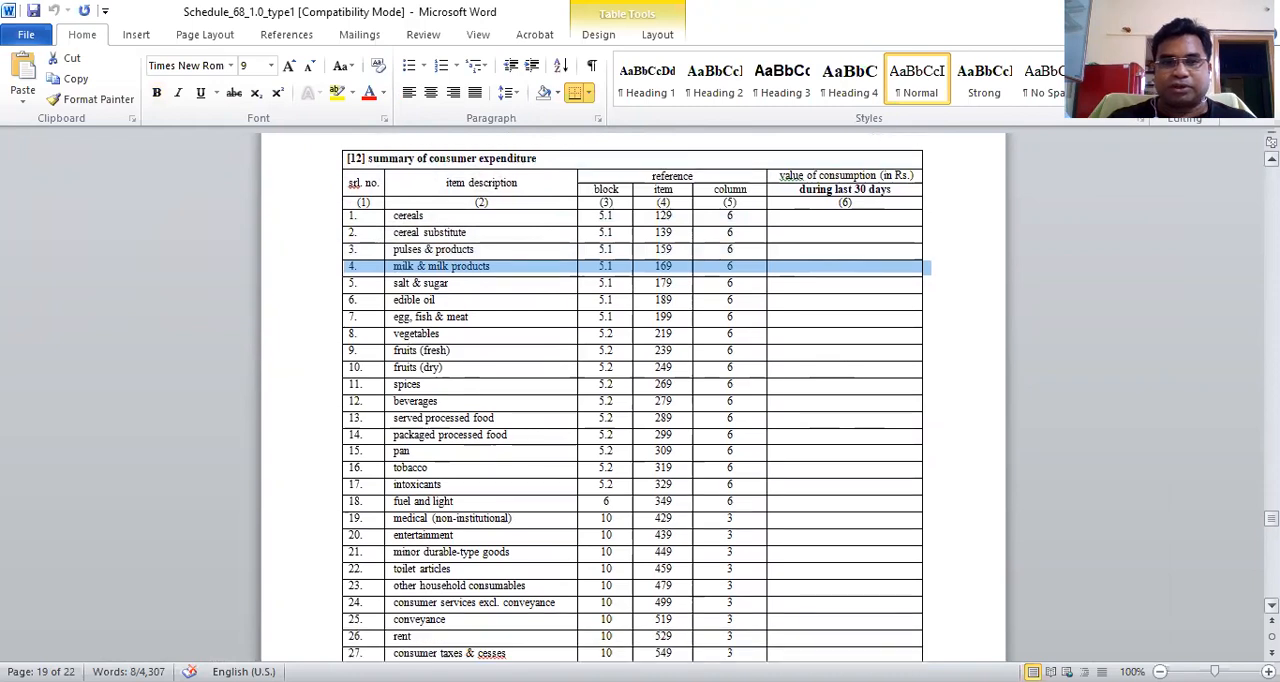
scroll(637, 398, down, 1)
scroll(633, 398, down, 3)
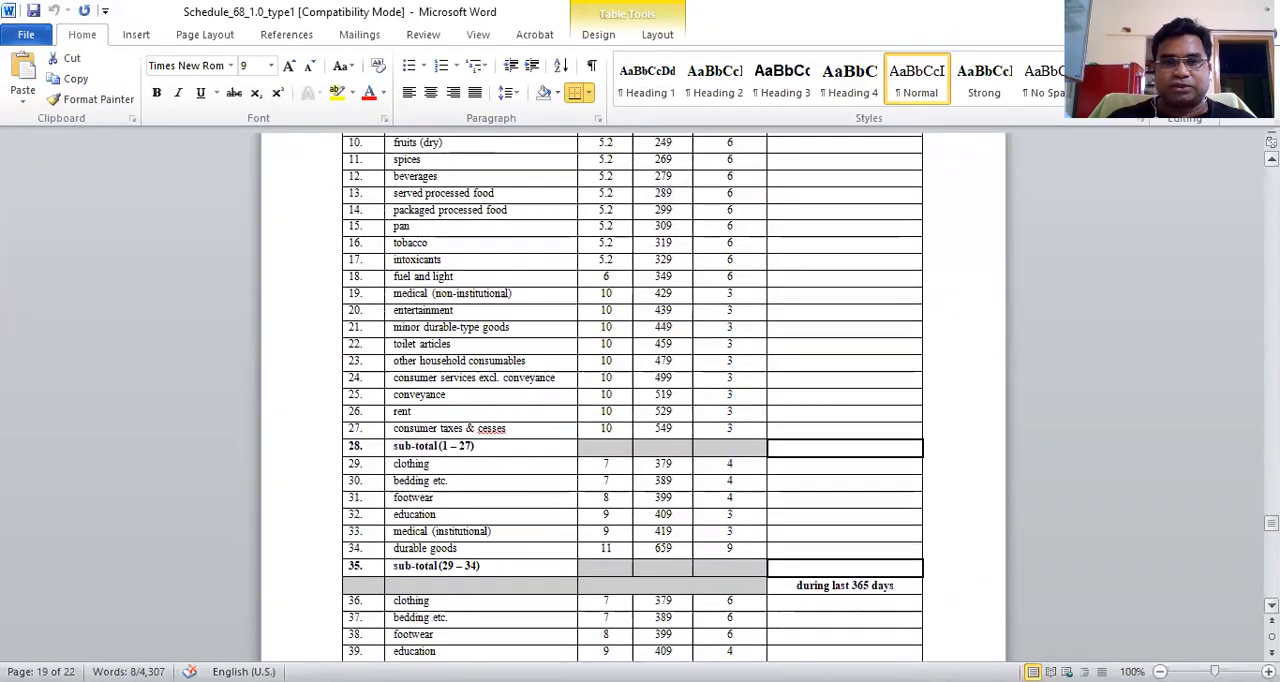
scroll(633, 398, down, 3)
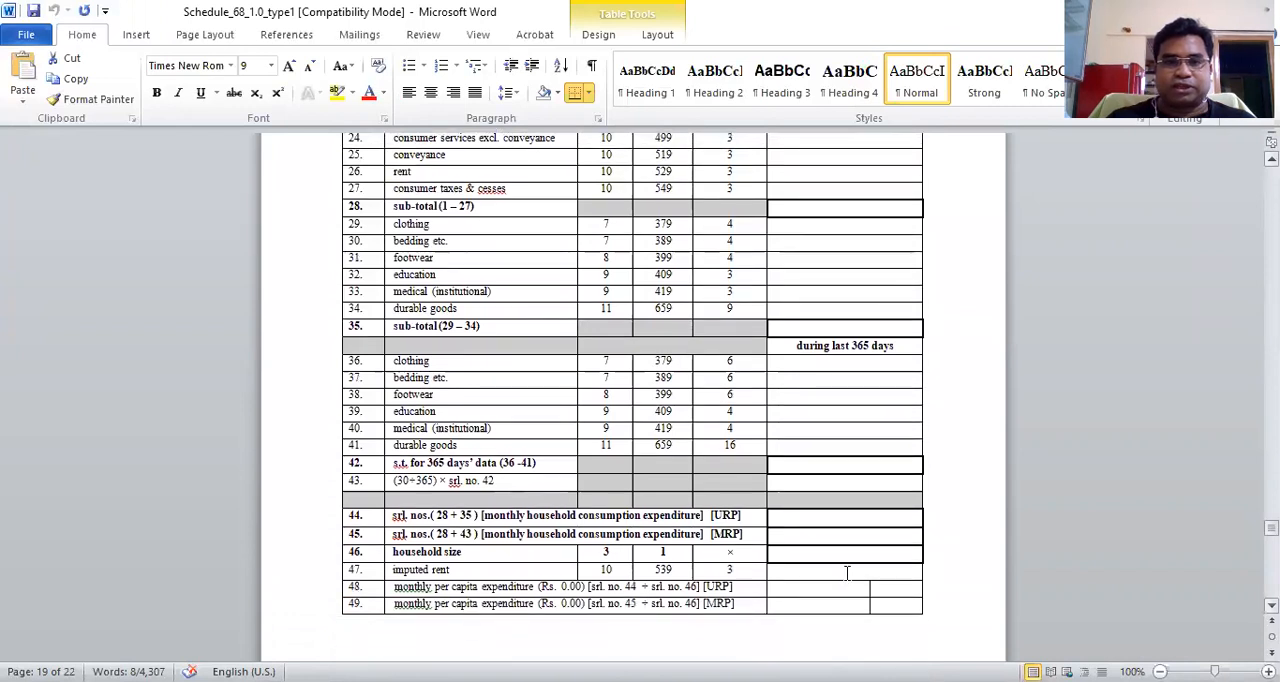
click(335, 612)
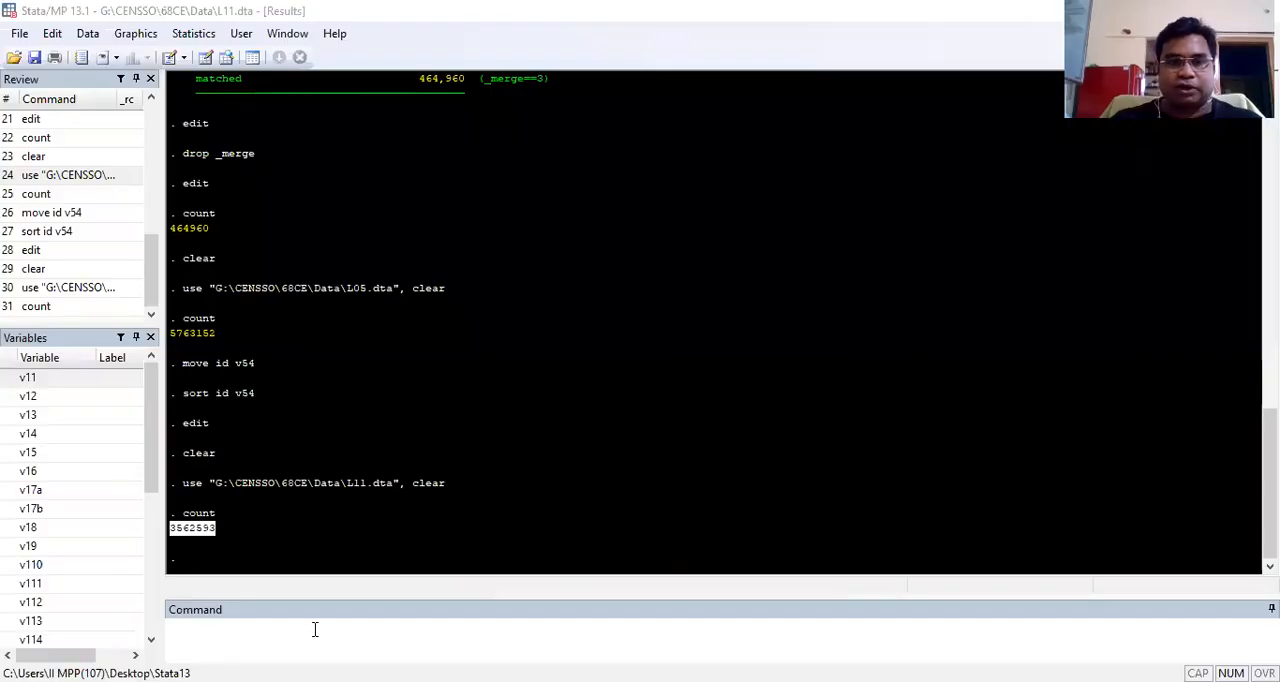
Step: Switch back to Stata and move the id variable to the position of v1104
click(314, 629)
text(move id v1104)
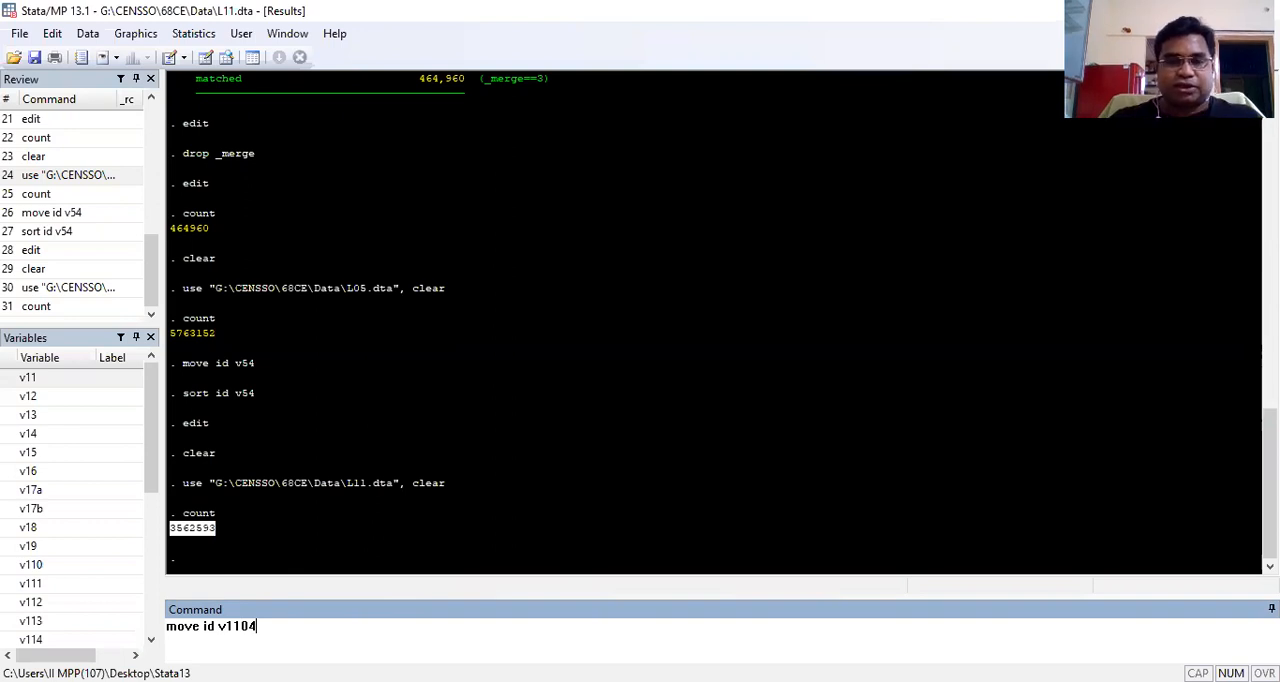
key(Return)
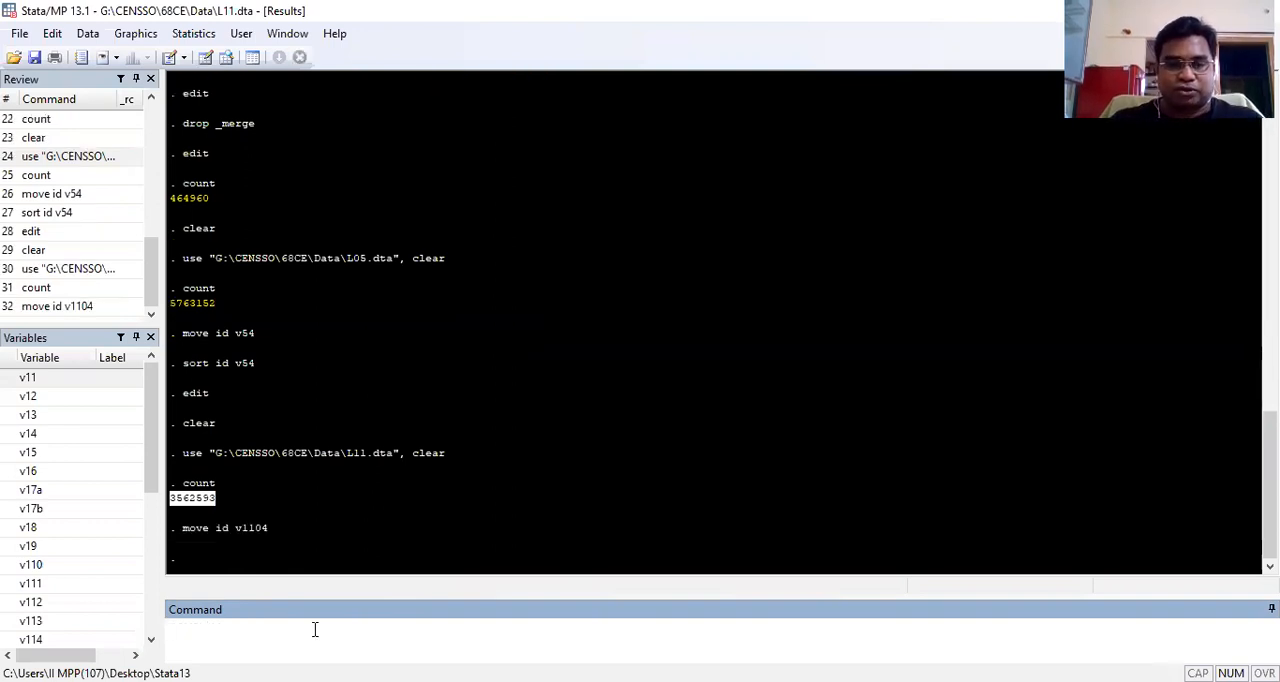
Step: Sort the L11 observations by id and v1104
text(sort id v1104)
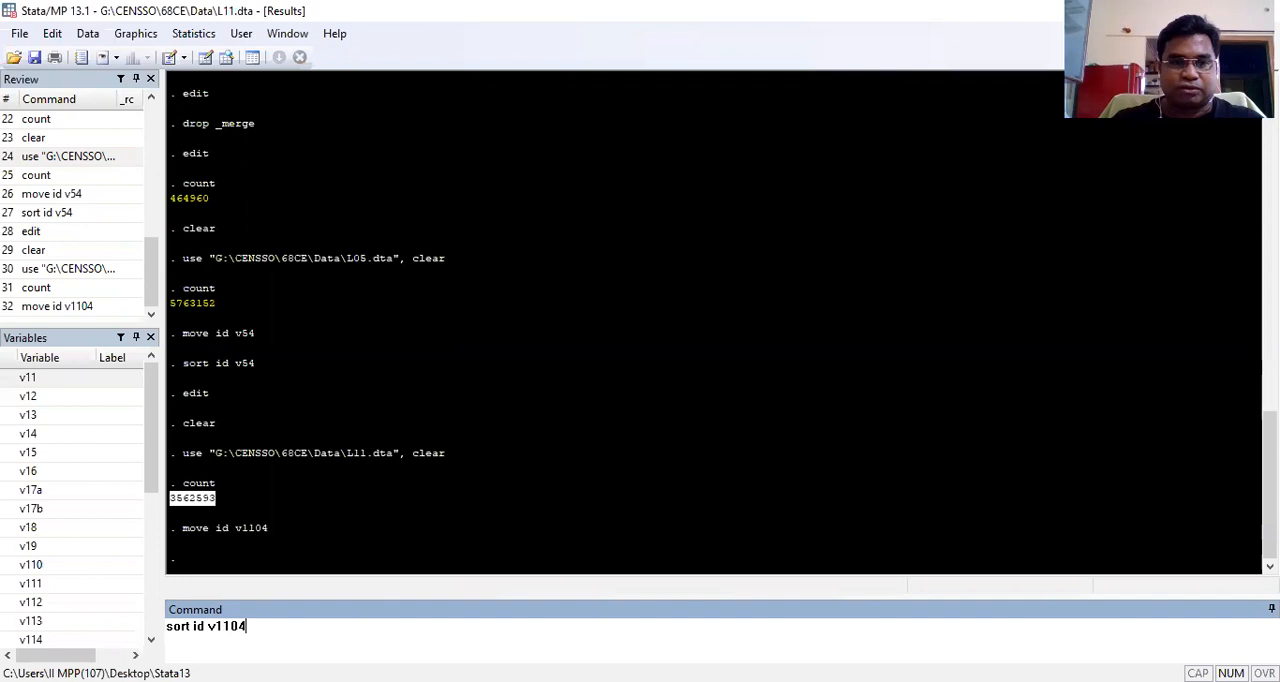
key(Return)
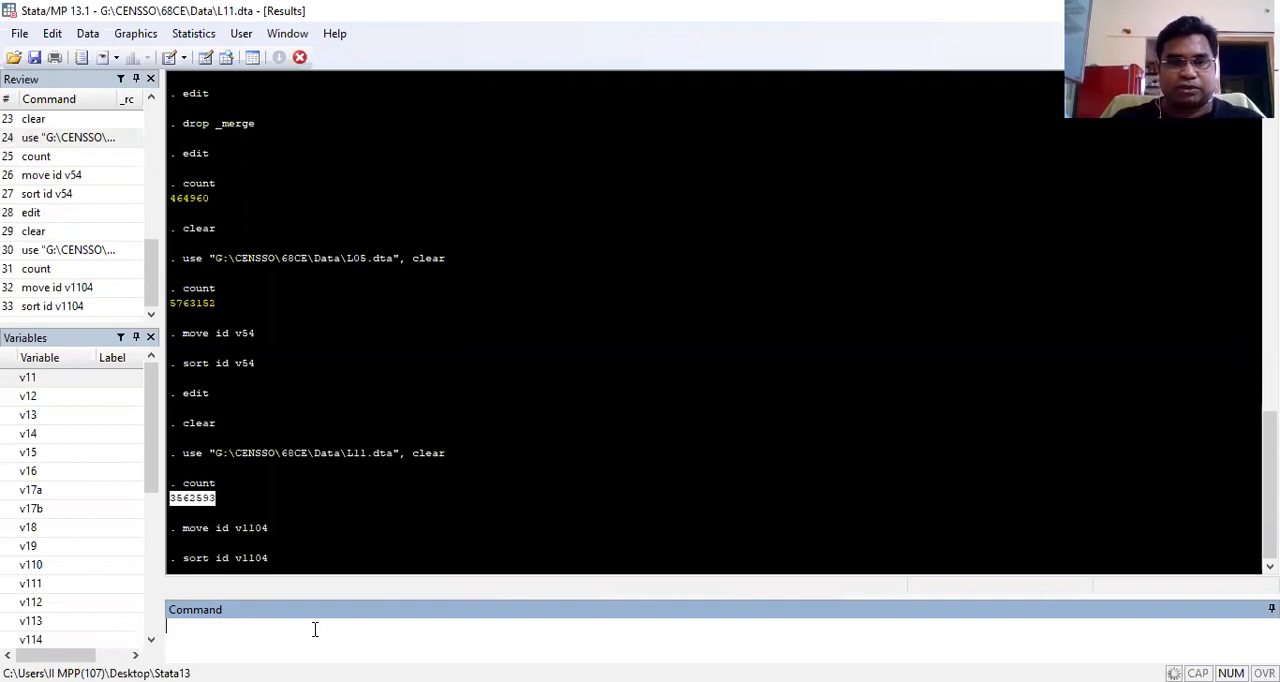
Step: Open the sorted L11 dataset in the Data Editor and bring the id and v1104 columns into view
text(edit)
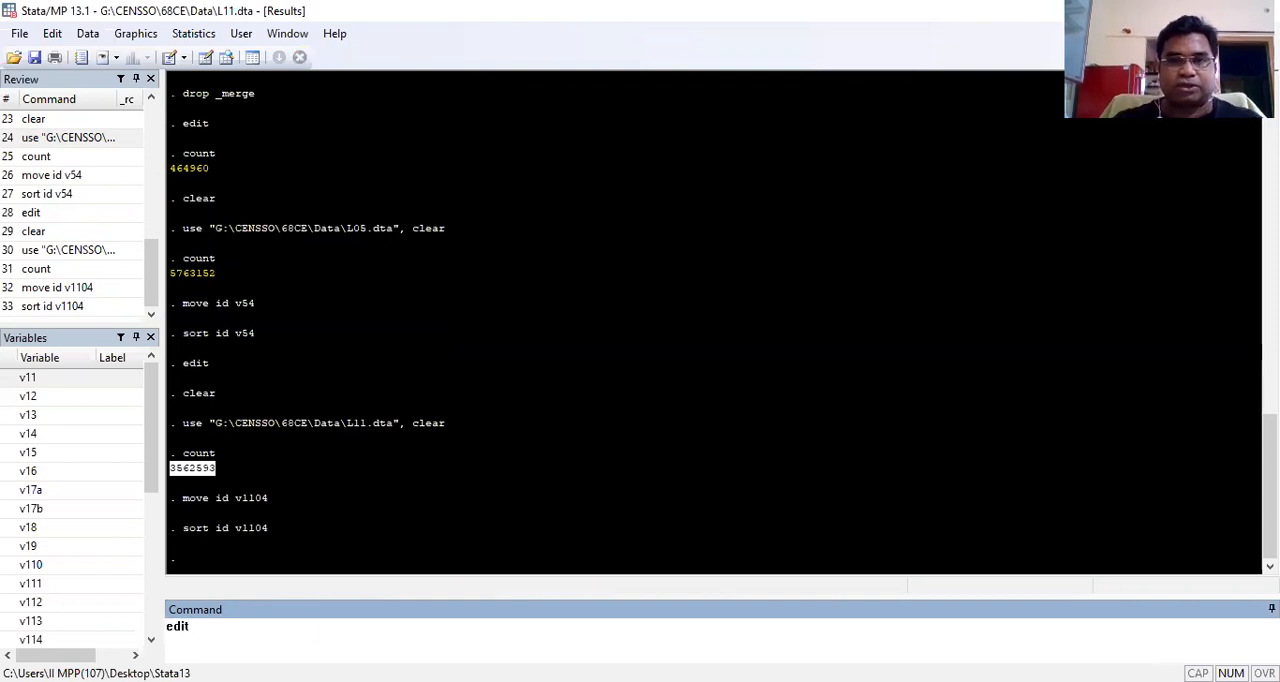
key(Return)
drag(318, 653, 648, 653)
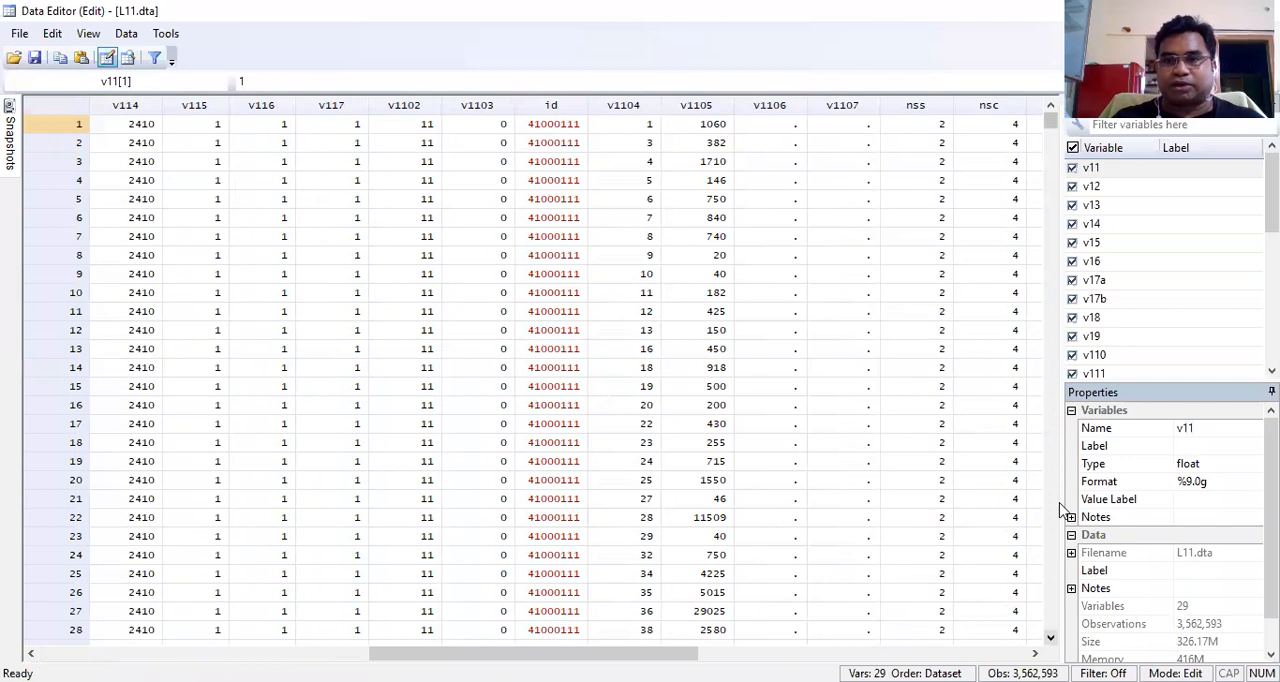
Step: Examine the first household's item rows, marking its last id and v1104 codes 47, 48 and 49, and draw a line along the second household's ids
scroll(1063, 510, down, 1)
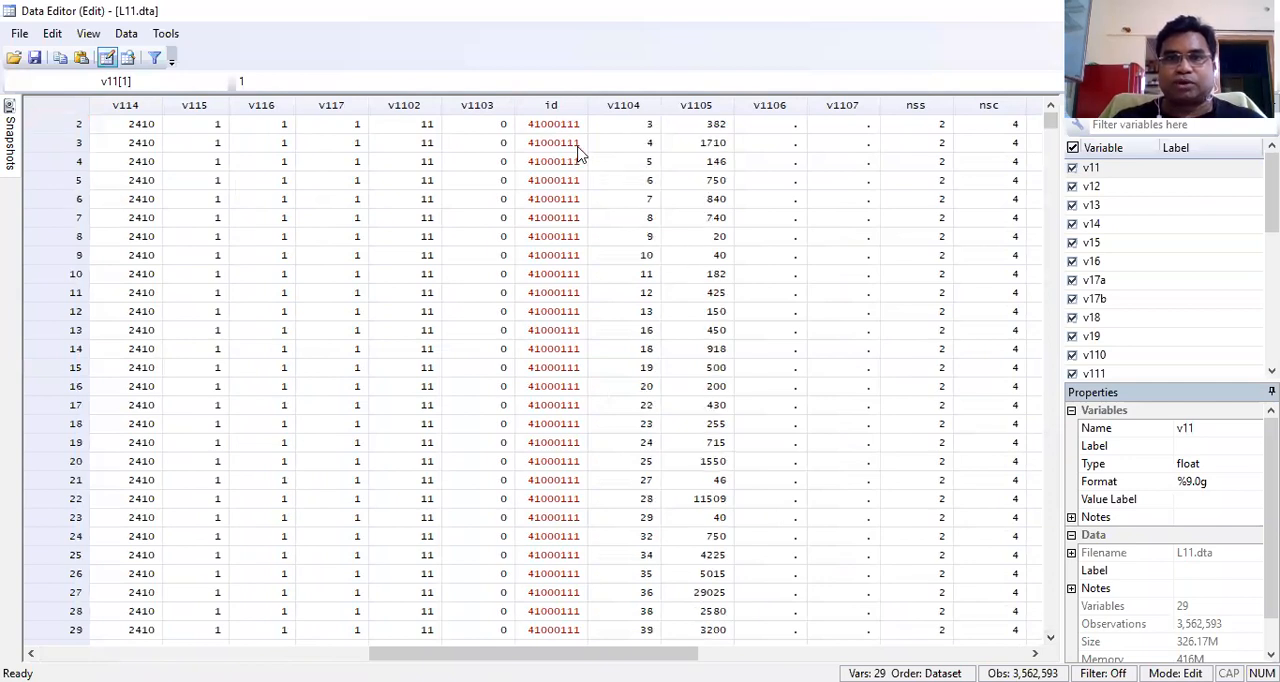
scroll(1070, 517, down, 2)
scroll(1070, 517, down, 6)
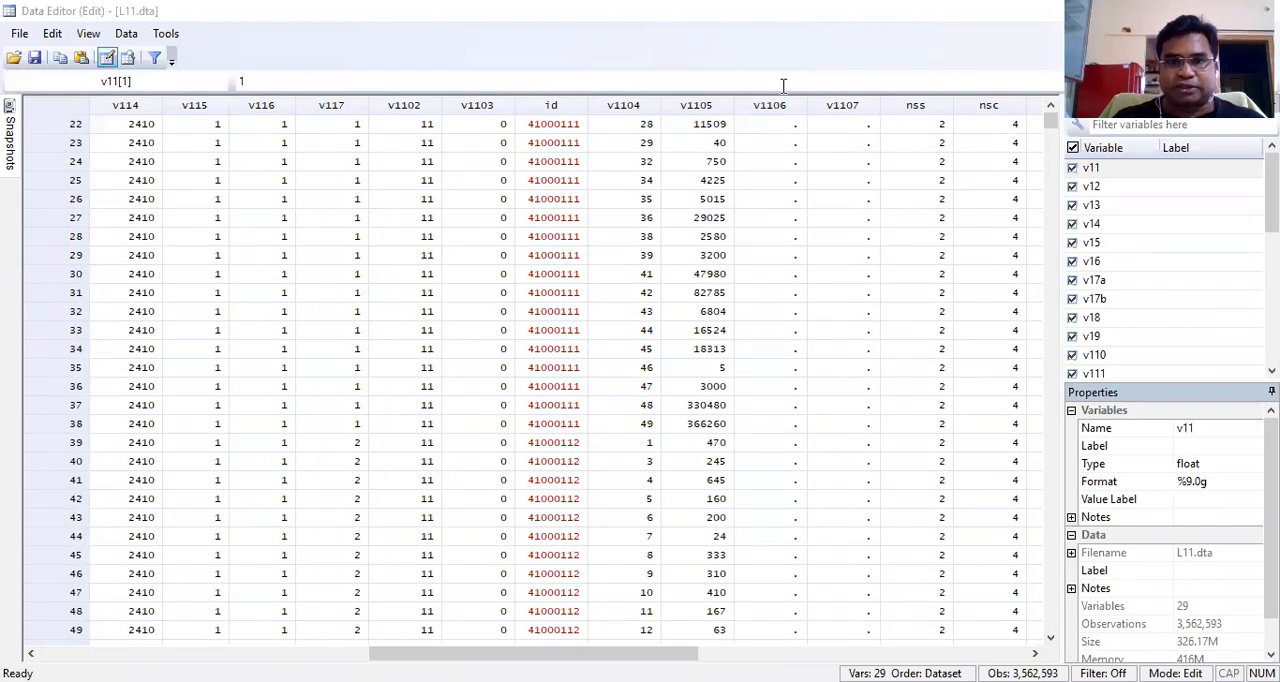
drag(518, 438, 582, 437)
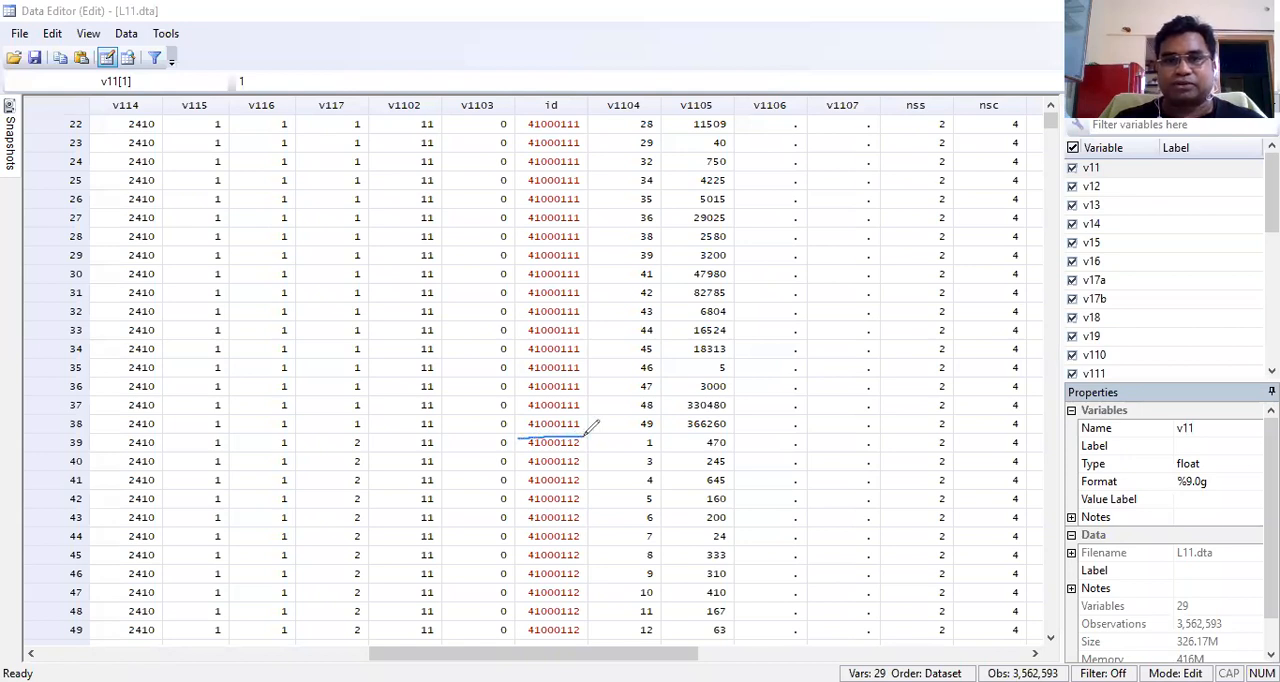
mouse_move(637, 421)
mouse_down()
mouse_move(660, 429)
mouse_move(656, 414)
mouse_move(638, 416)
mouse_move(660, 410)
mouse_move(645, 398)
mouse_move(658, 375)
mouse_up()
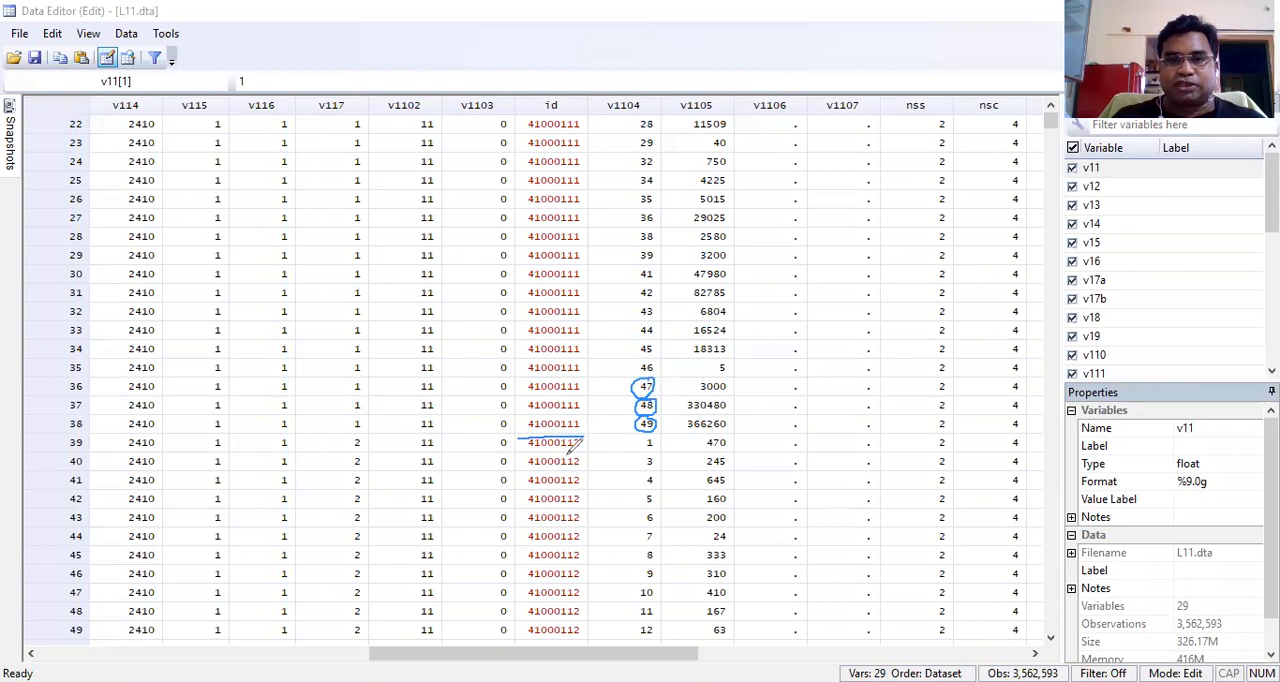
drag(583, 442, 590, 630)
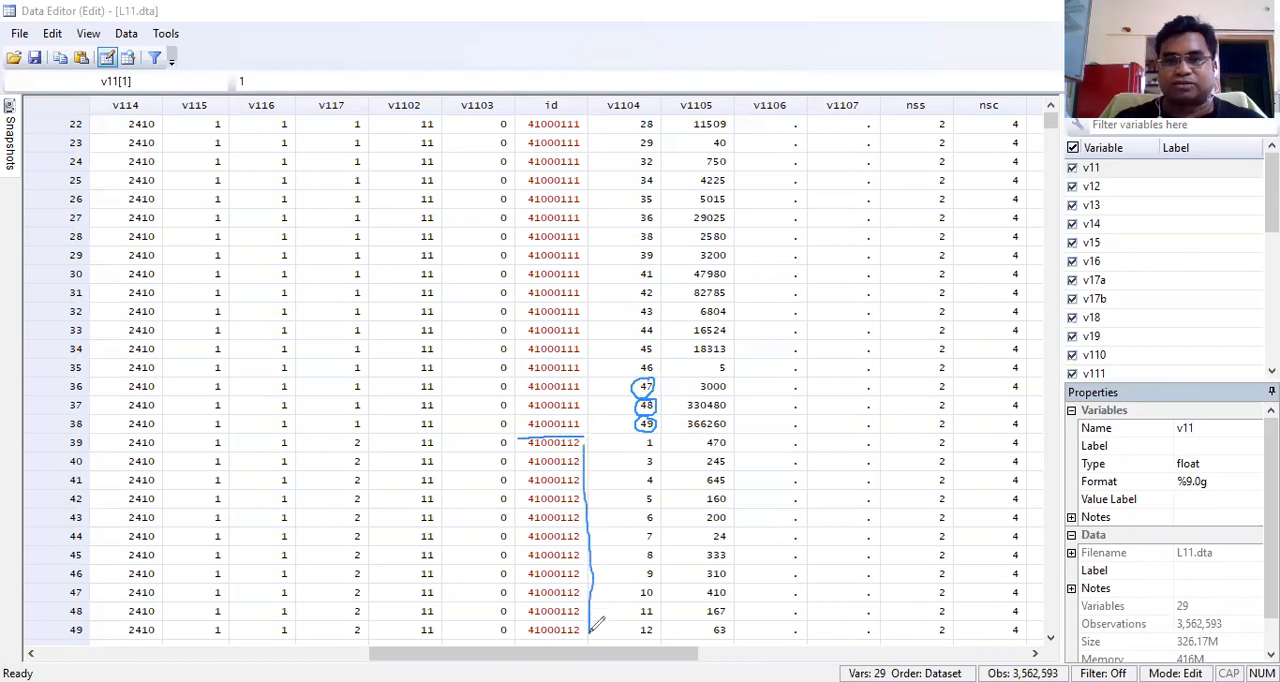